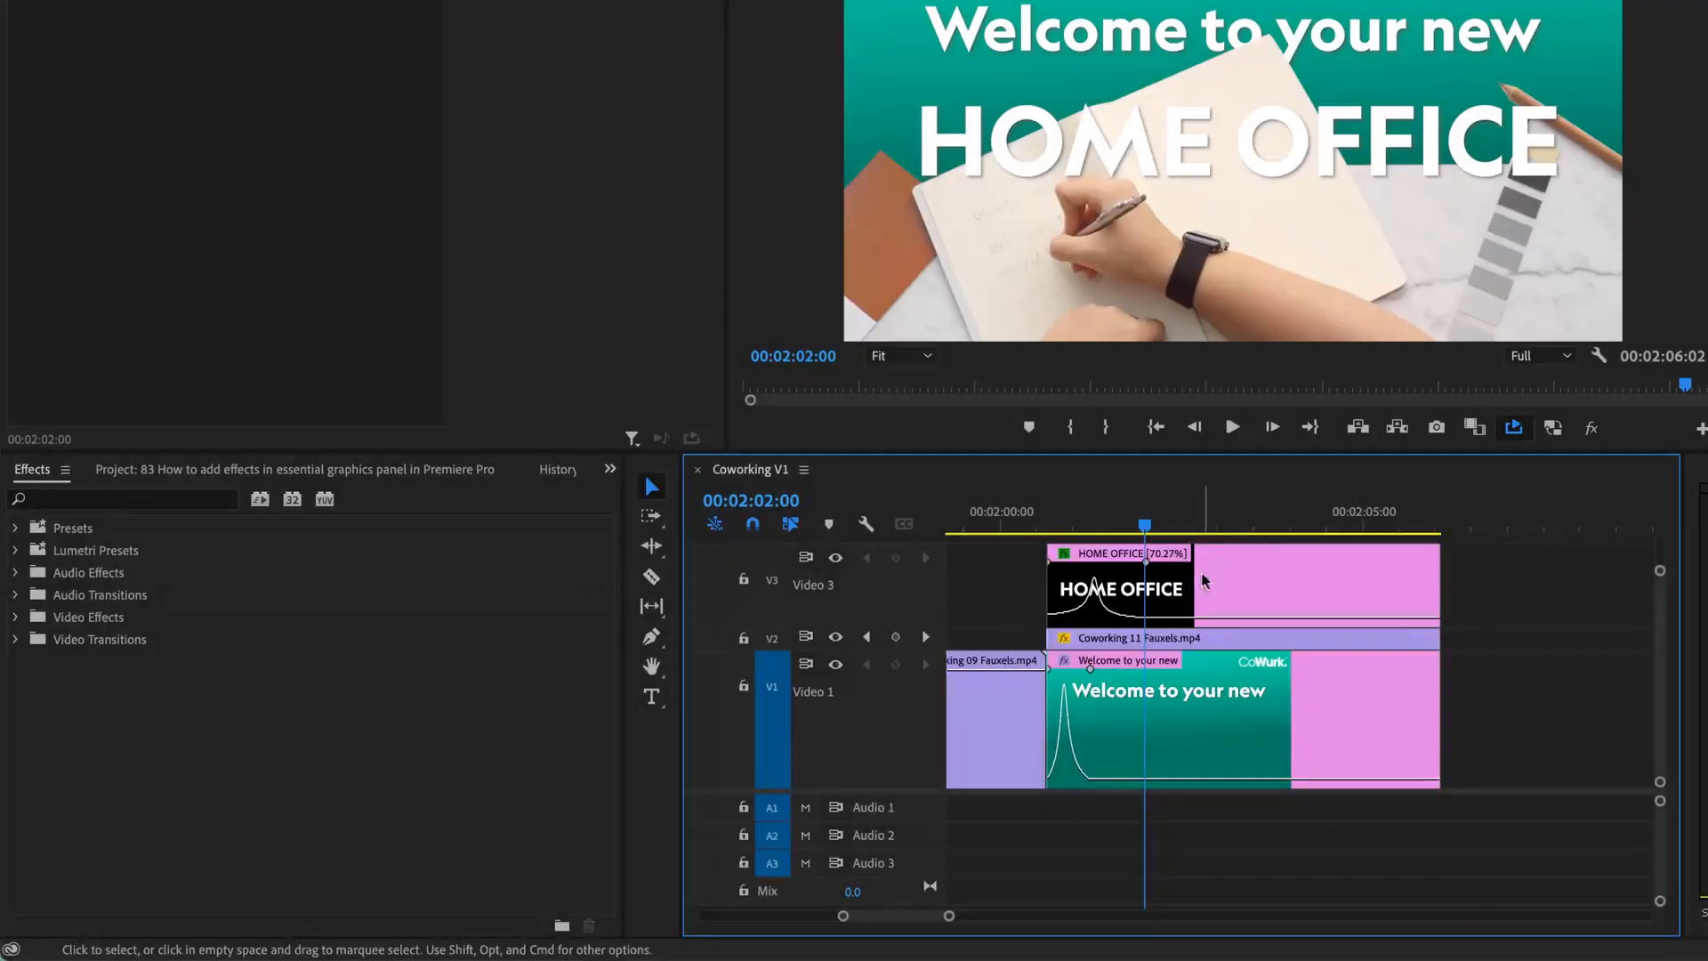
# Apply Gaussian Blur to the "Welcome to your new" graphic on Video 1 and raise its Blurriness to about 132.
pyautogui.click(32, 471)
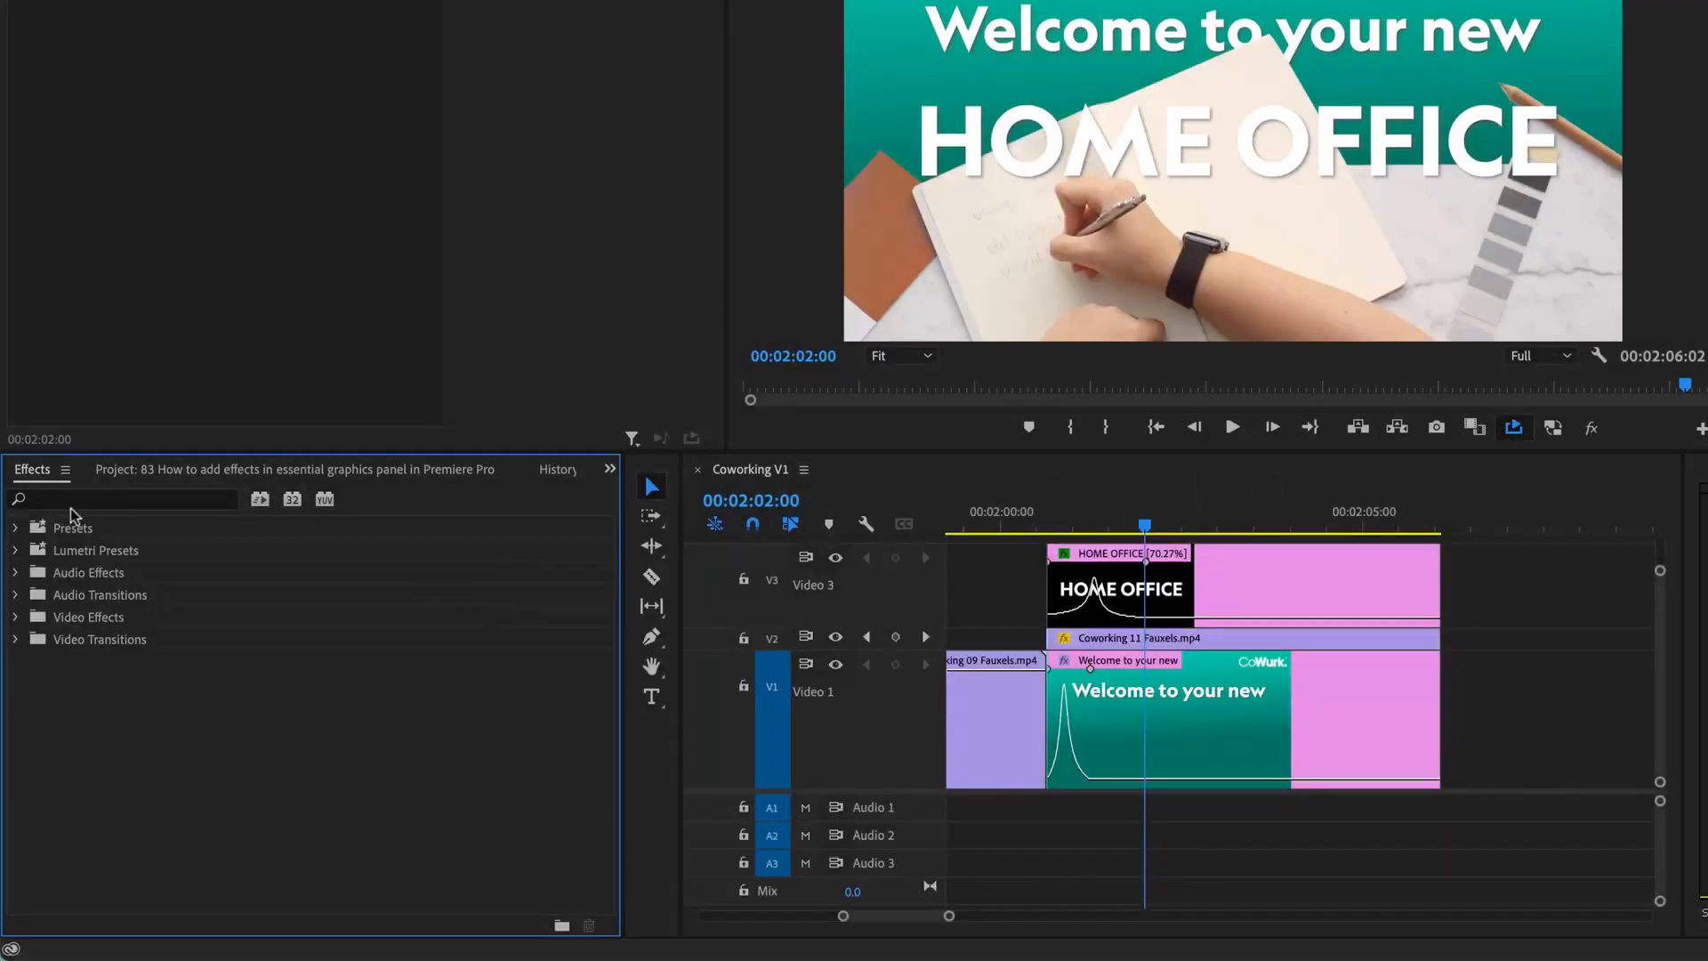
pyautogui.click(74, 504)
pyautogui.write('gau')
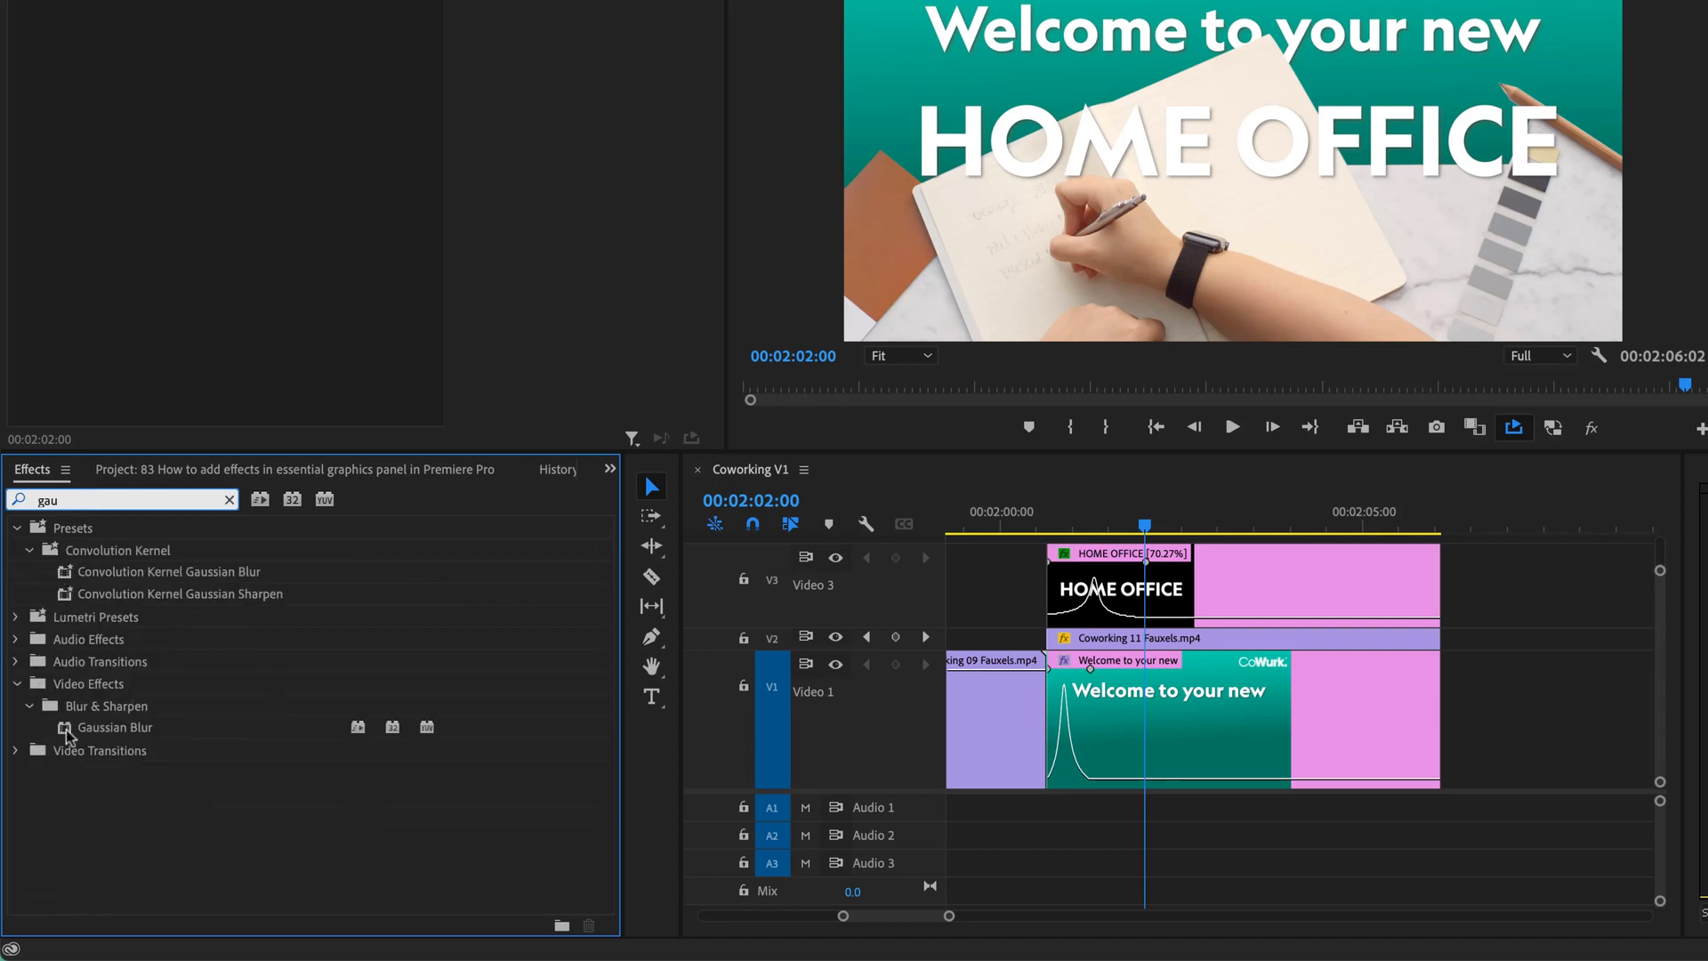
pyautogui.moveTo(75, 731); pyautogui.dragTo(1216, 752)
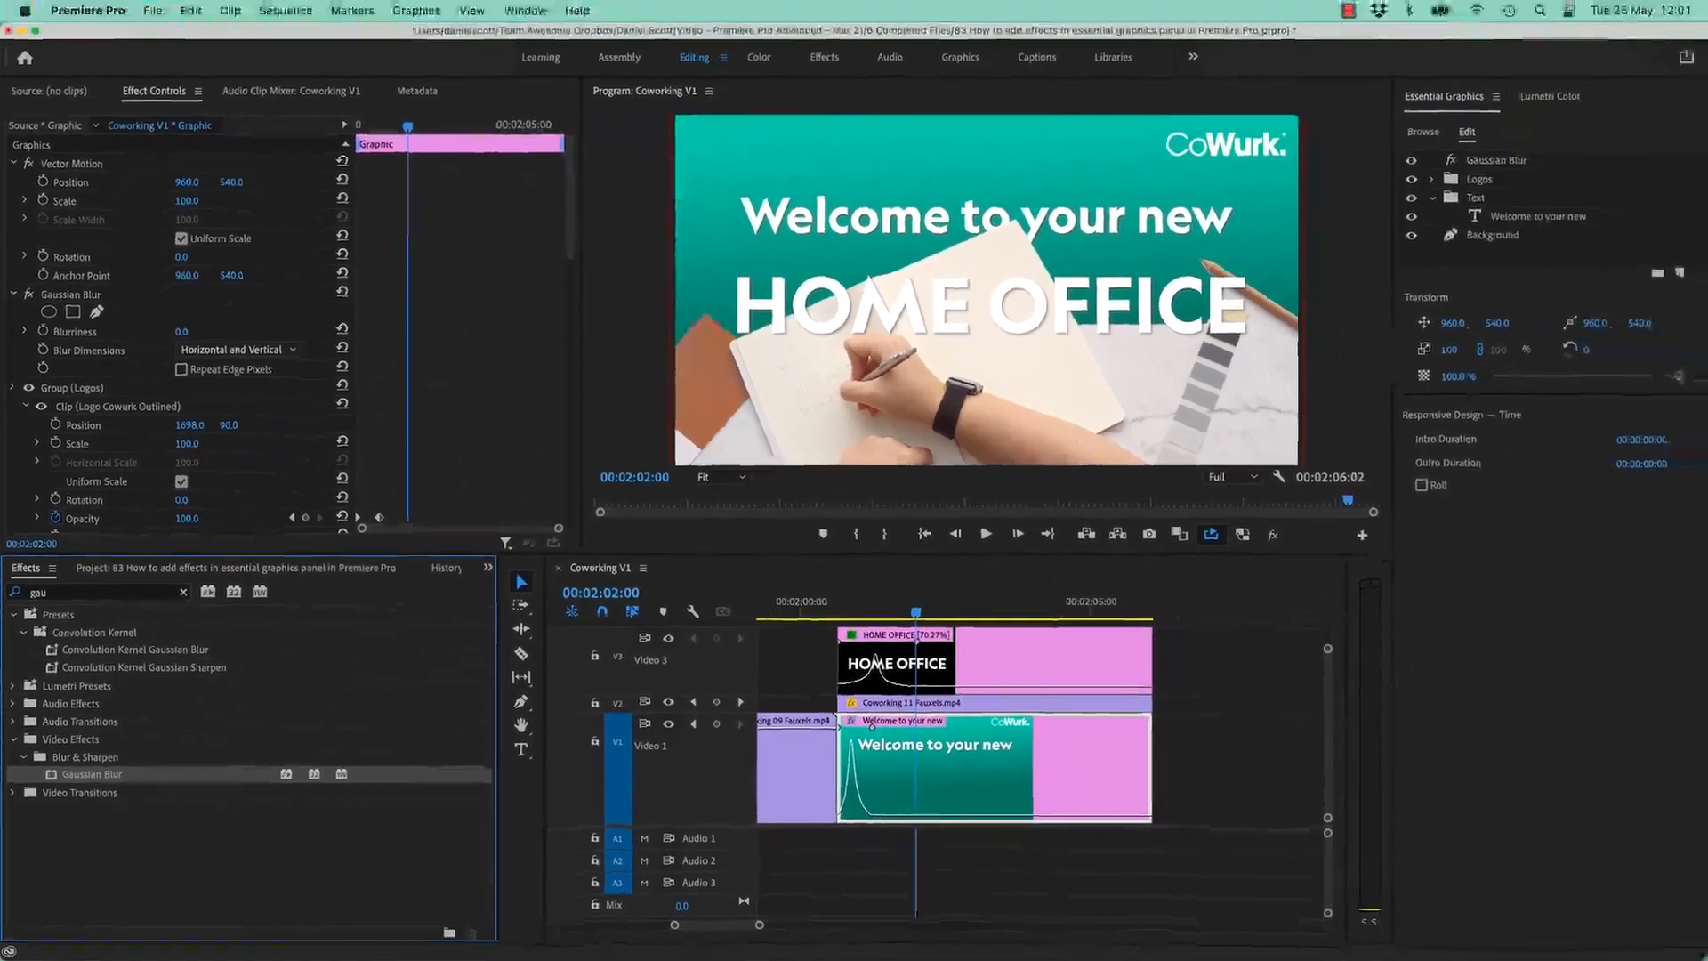
pyautogui.moveTo(185, 320); pyautogui.dragTo(424, 456)
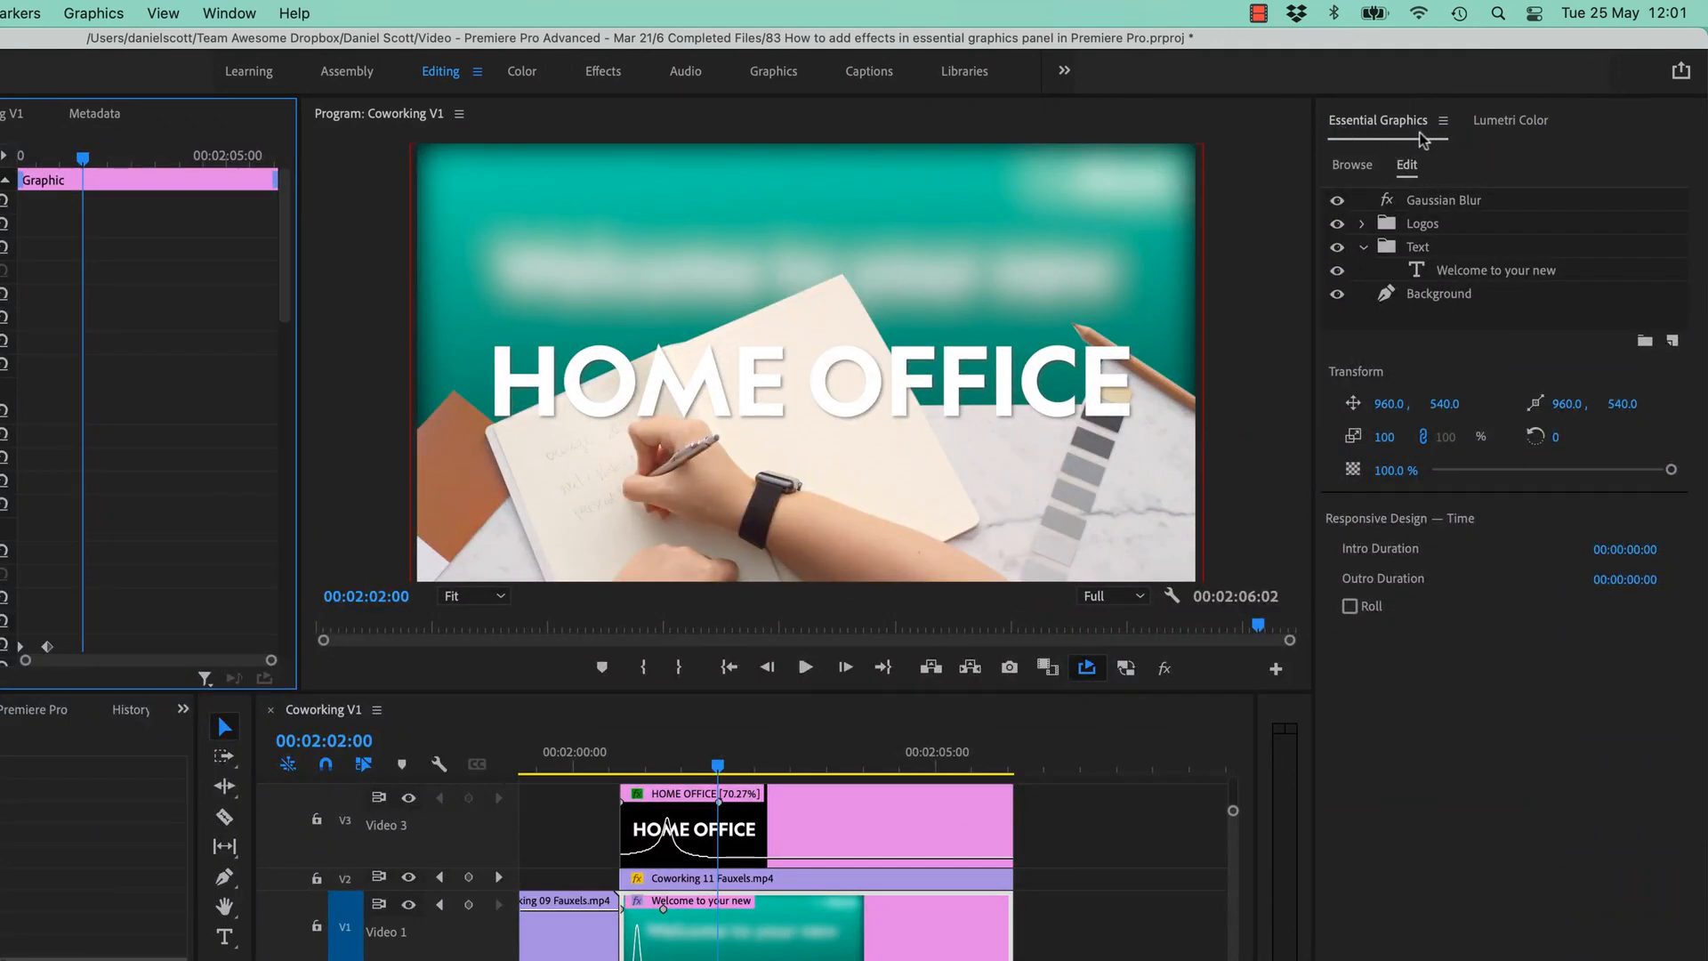
# Move the Gaussian Blur effect below the Logos group in the graphic's layer stack.
pyautogui.click(1437, 204)
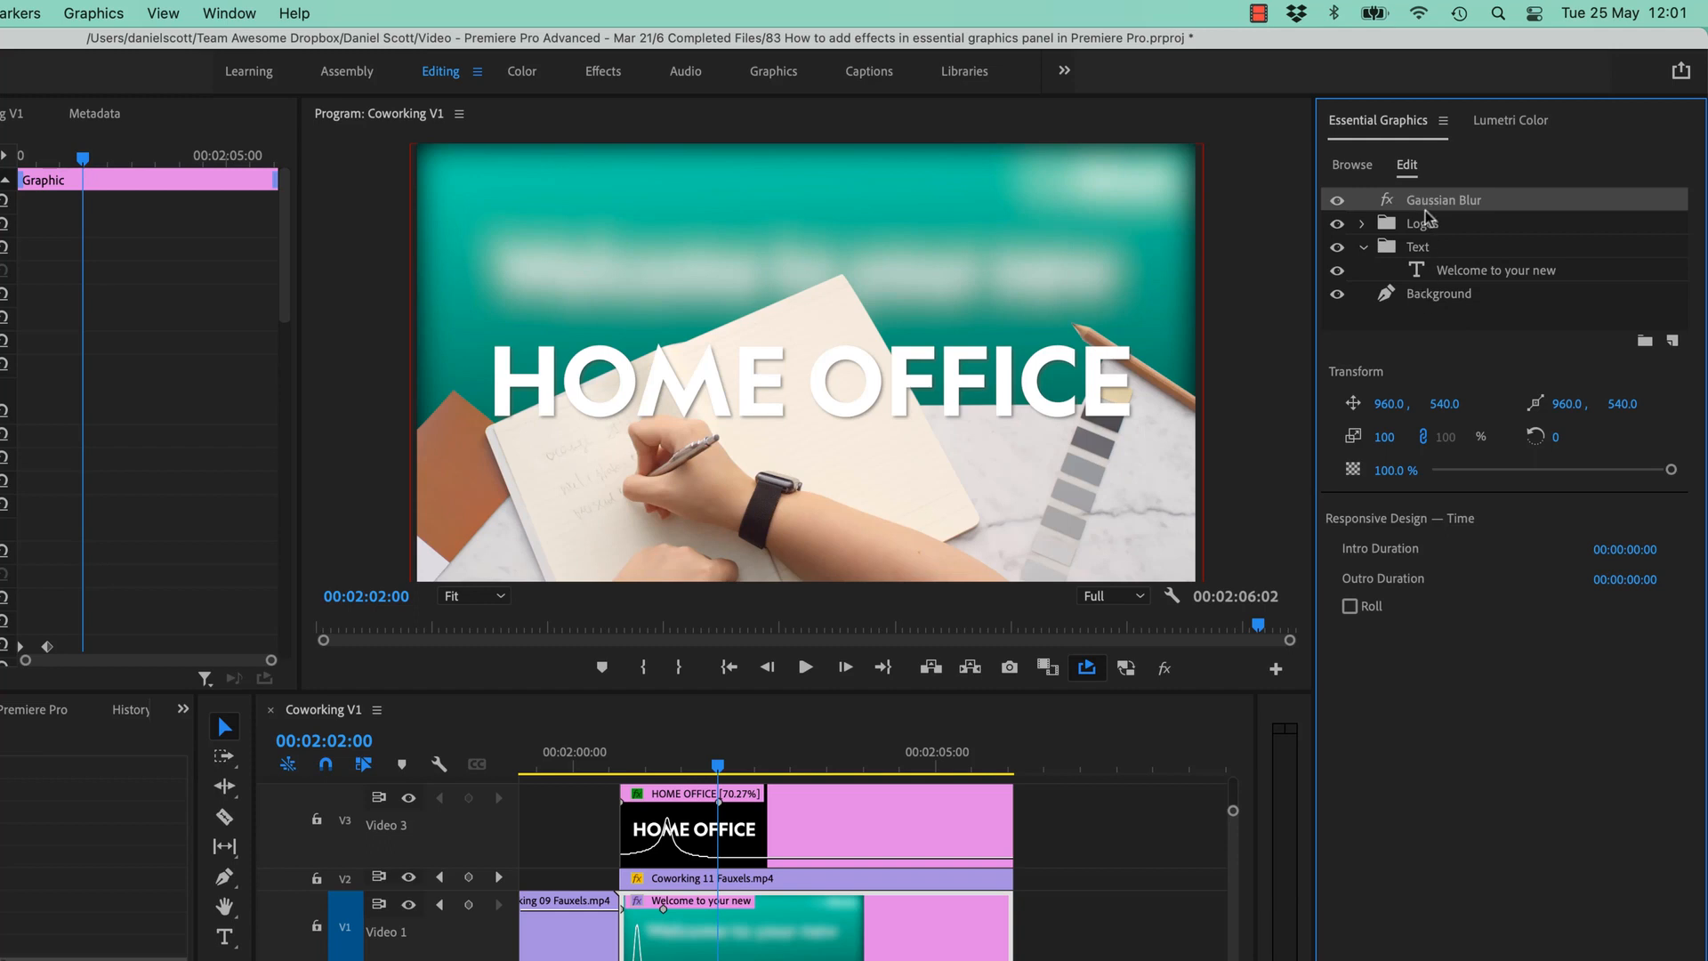
pyautogui.moveTo(1427, 203); pyautogui.dragTo(1425, 239)
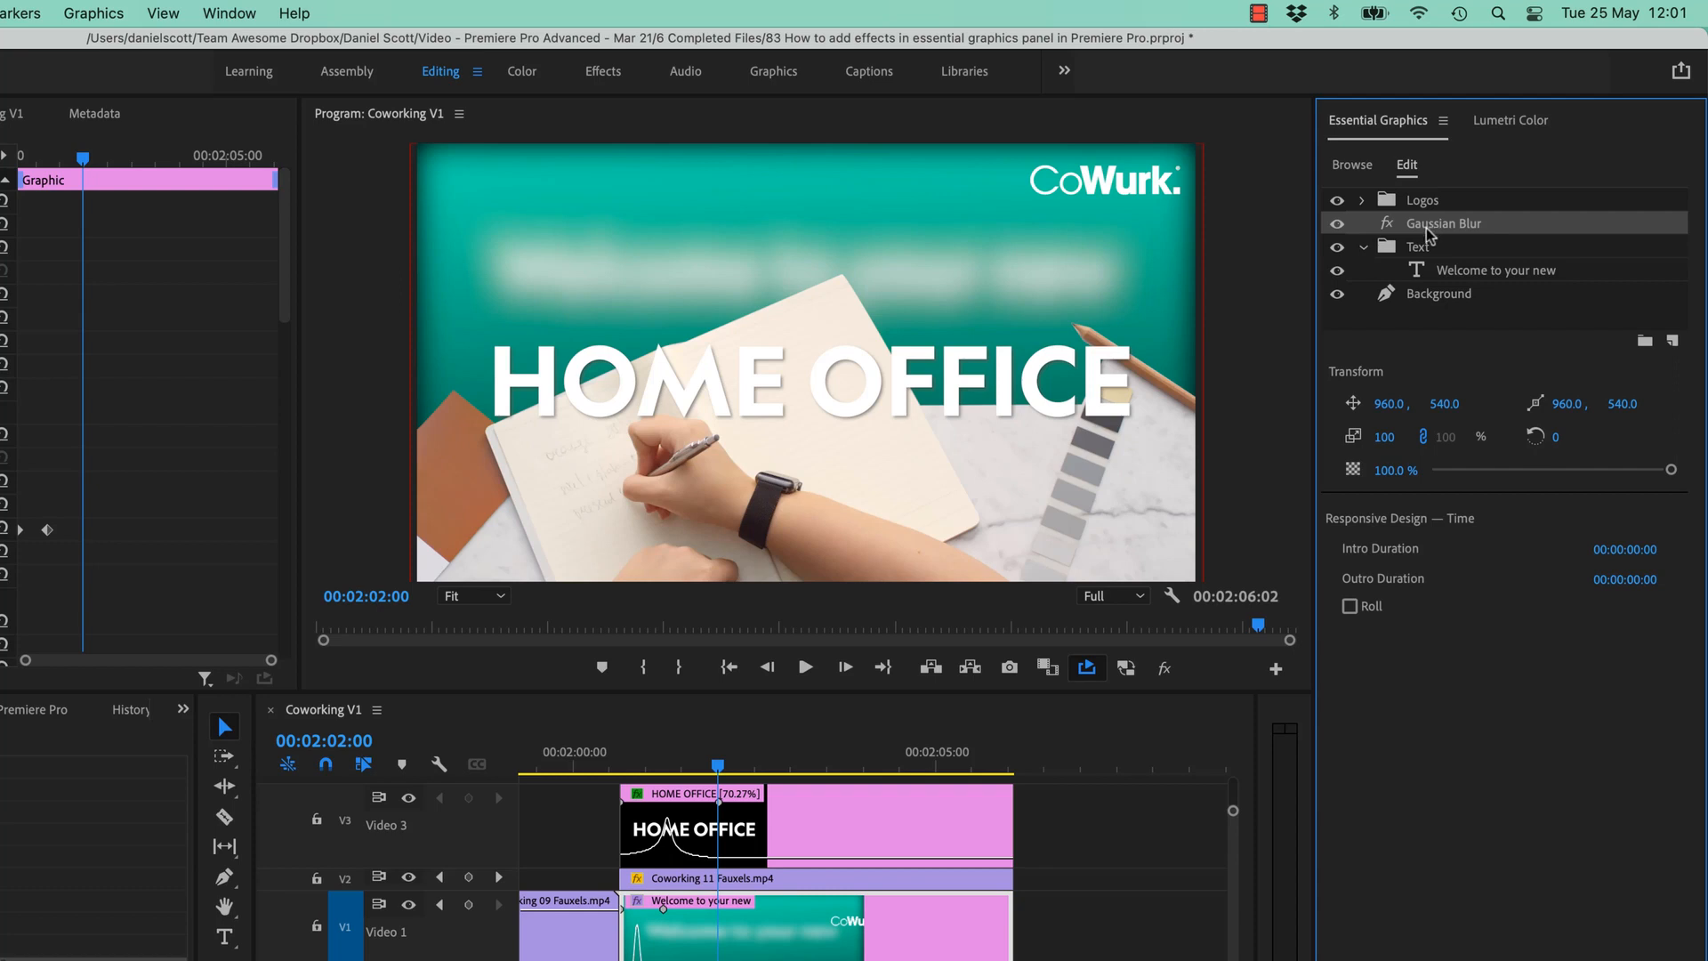
pyautogui.click(1463, 271)
pyautogui.click(1459, 299)
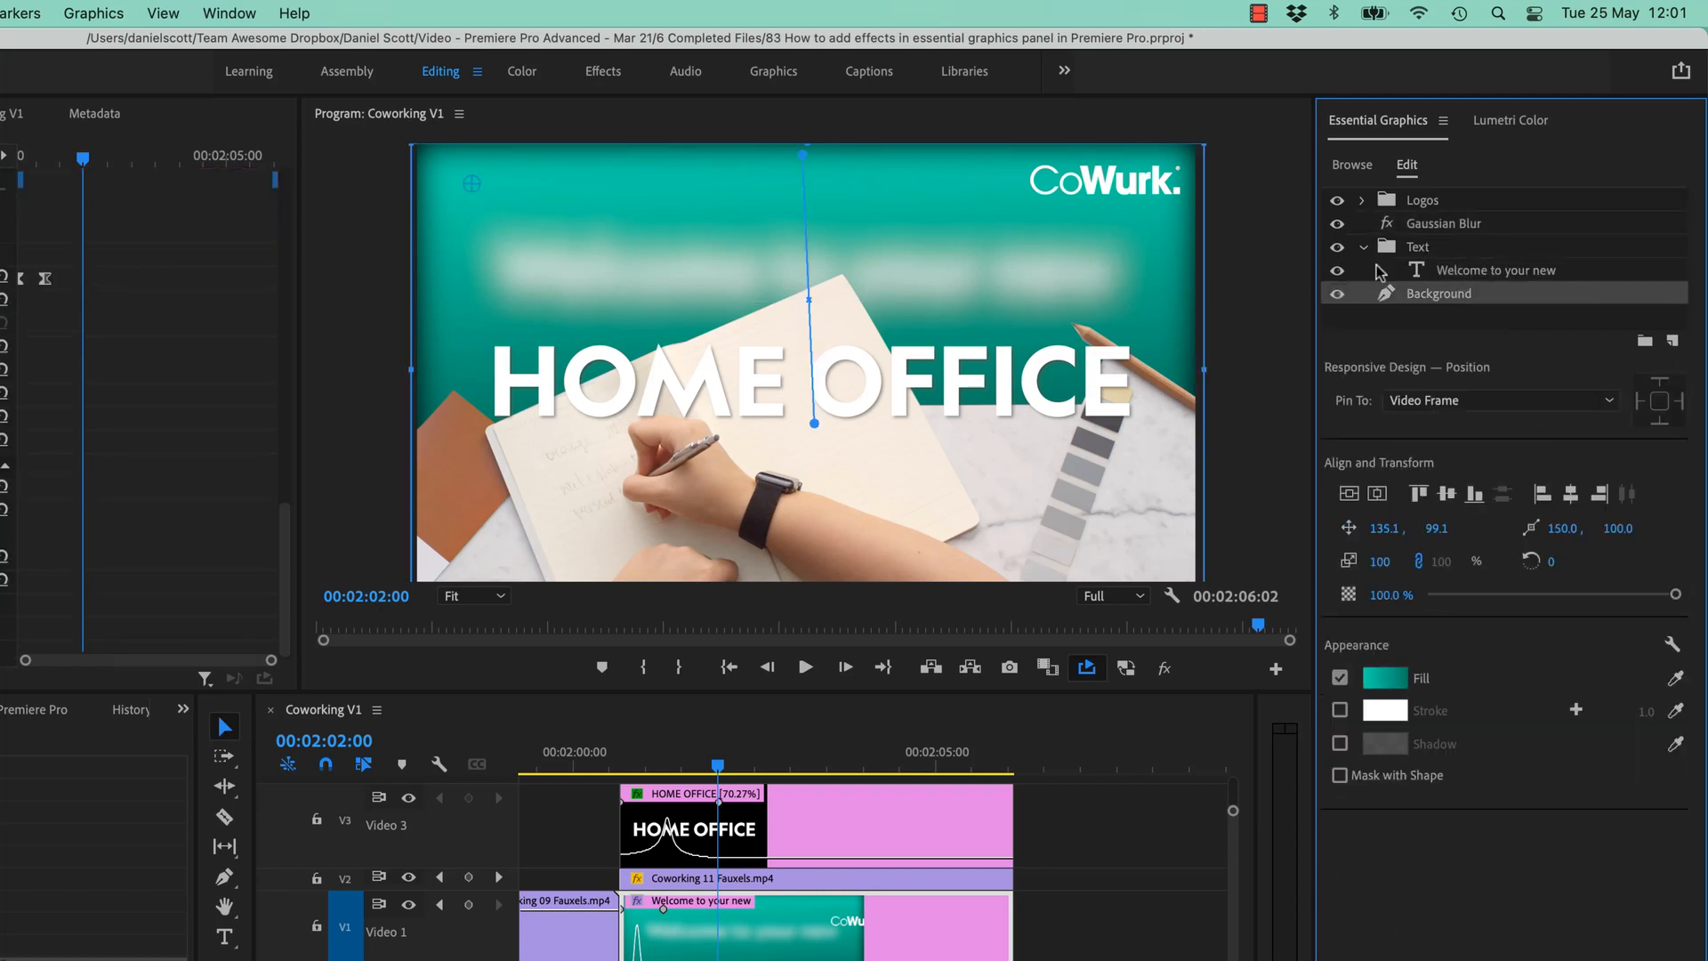
# Switch the Gaussian Blur layer off and on repeatedly to compare the graphic with and without it, ending with it on.
pyautogui.click(1386, 228)
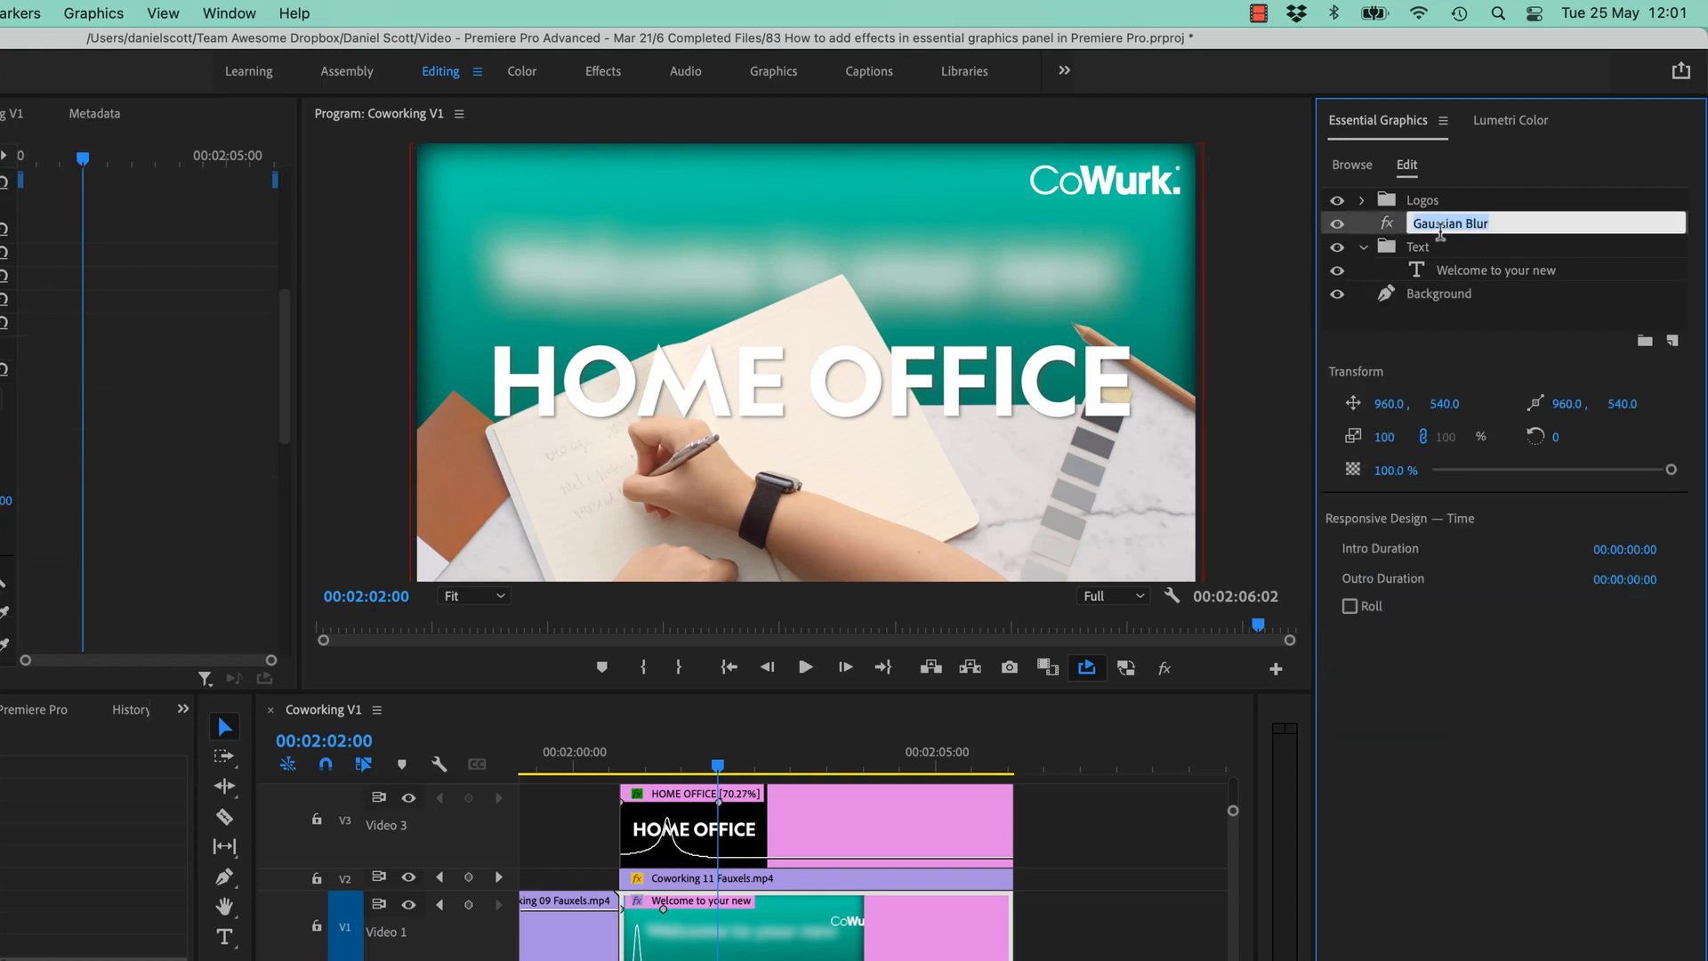
pyautogui.click(1337, 224)
pyautogui.click(1337, 224)
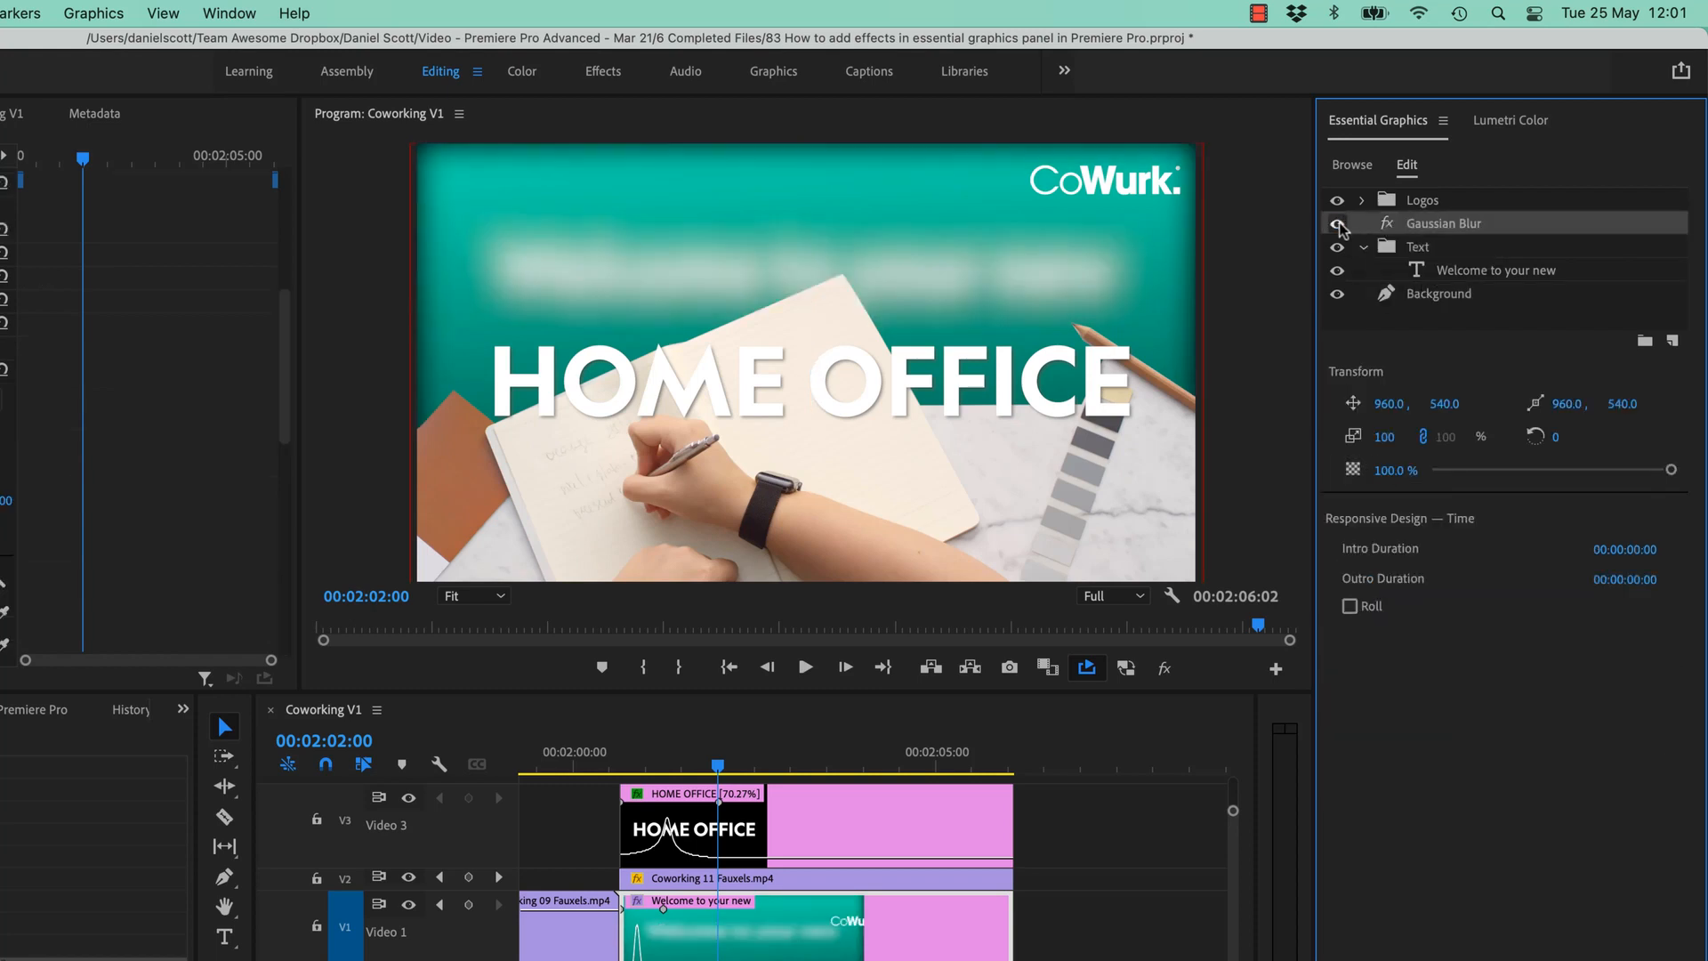
pyautogui.click(1337, 224)
pyautogui.click(1333, 227)
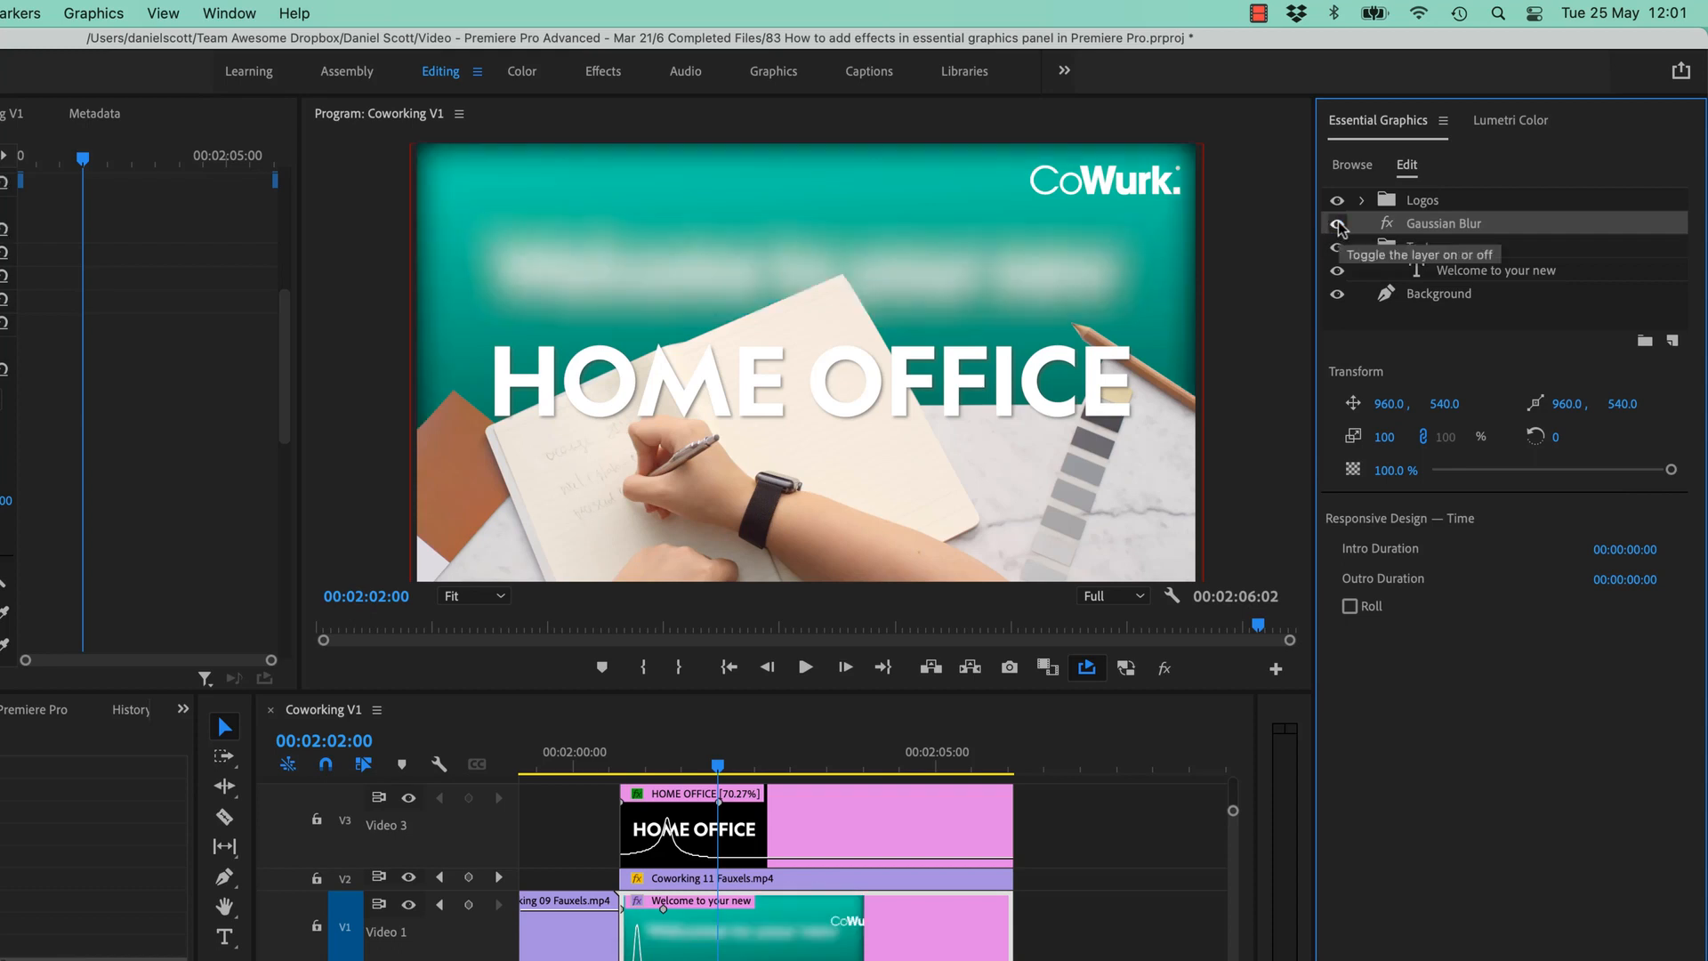
pyautogui.click(1333, 227)
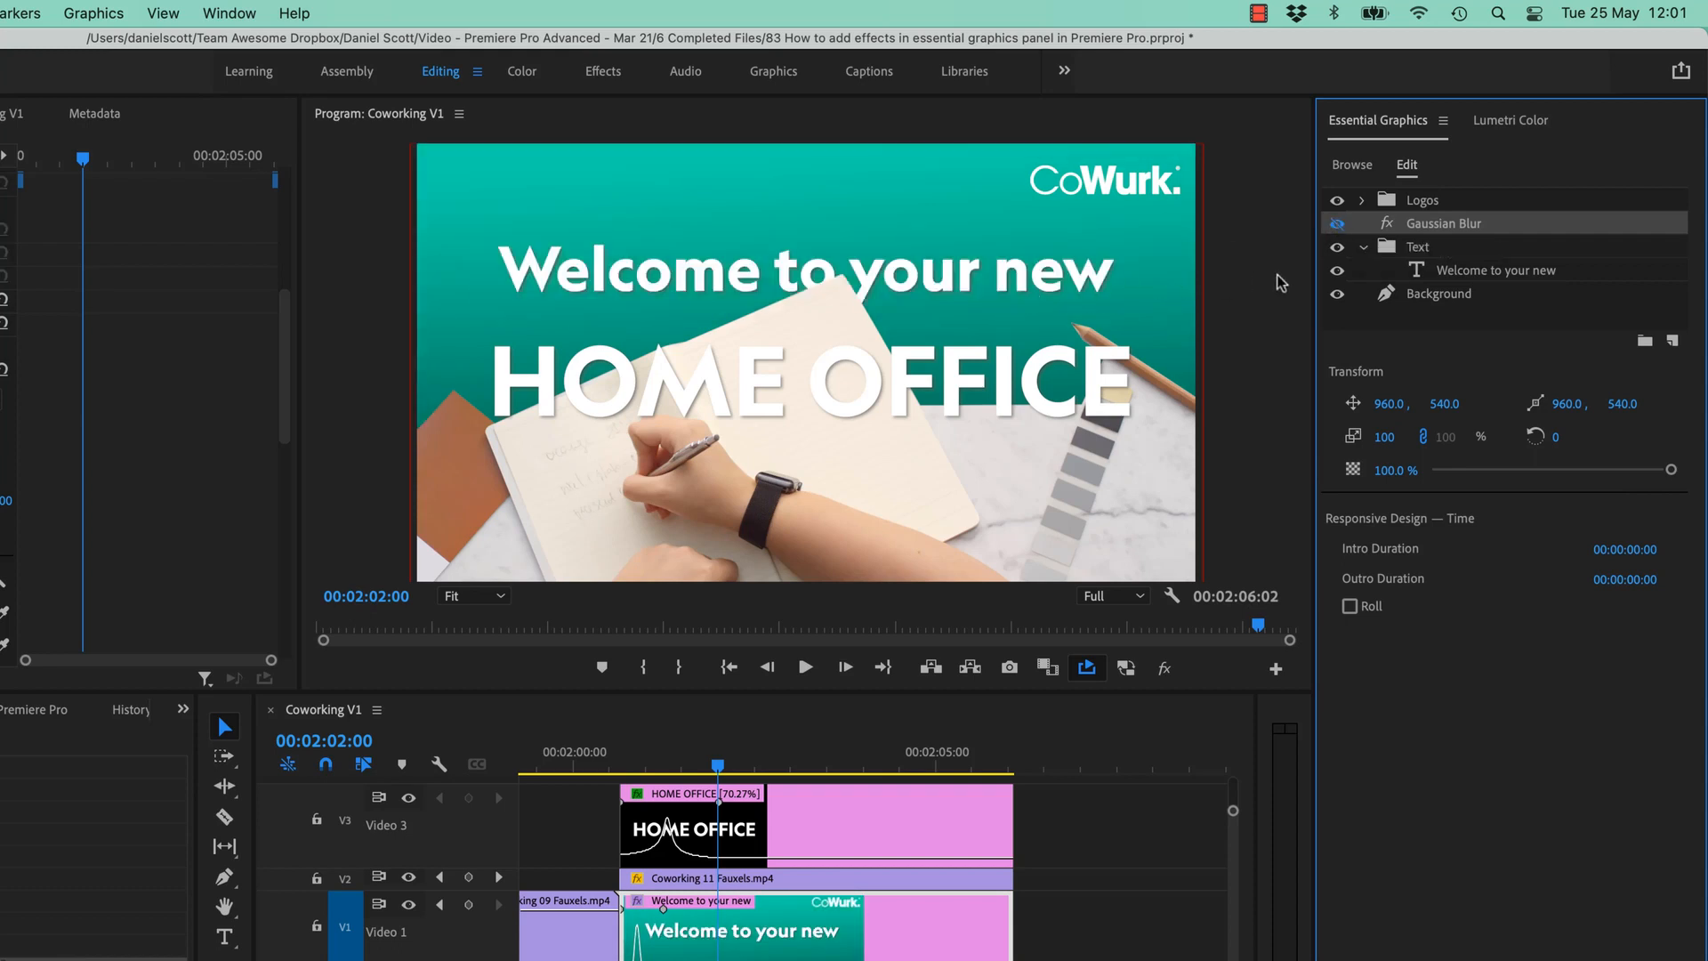
pyautogui.click(1337, 224)
# Wrap the Text group in a new group, move the "Welcome to your new" text directly into it and delete the inner Text group.
pyautogui.click(1423, 250)
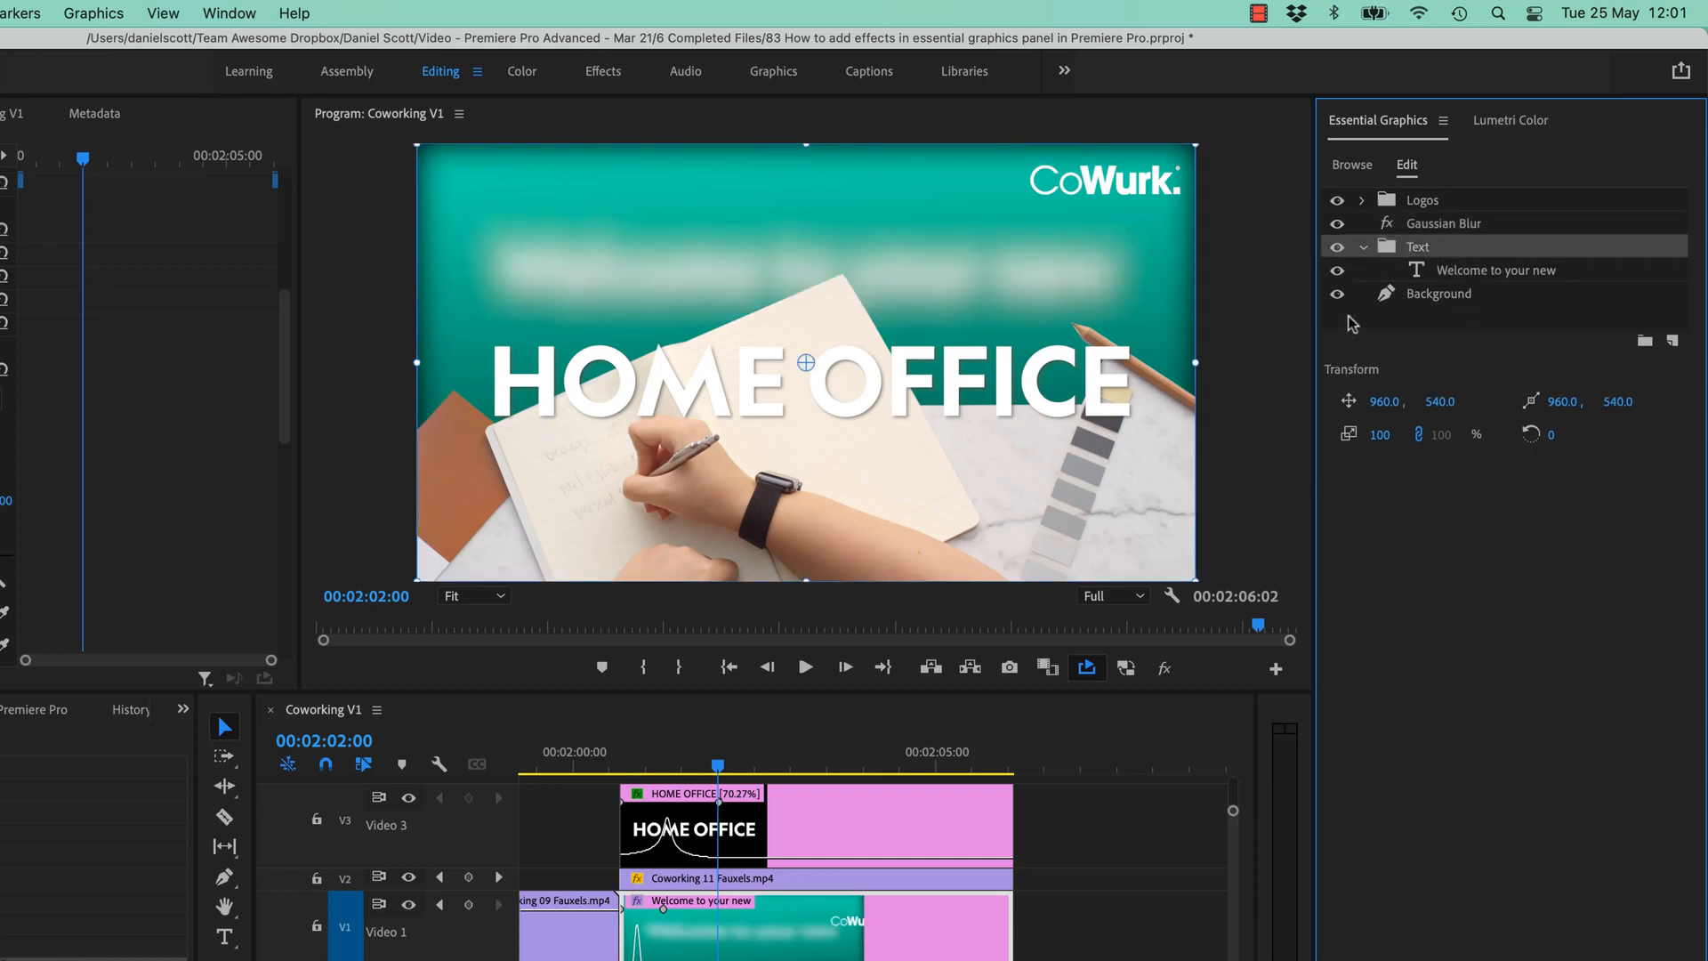
pyautogui.click(1441, 274)
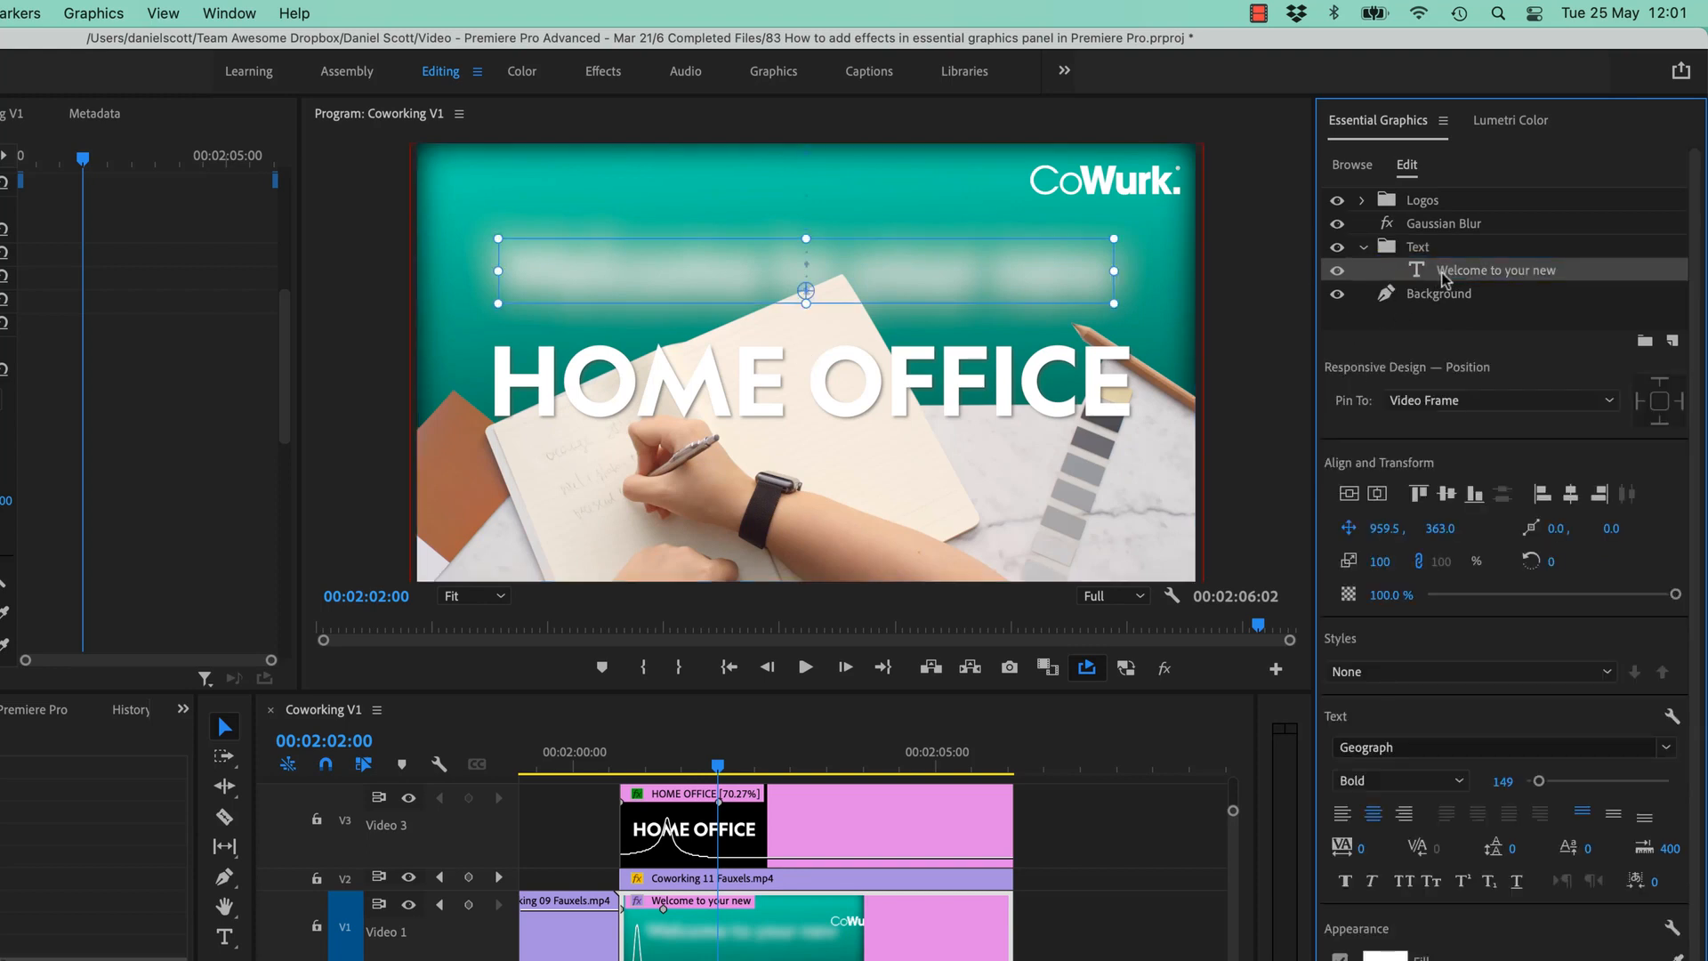
pyautogui.click(1417, 250)
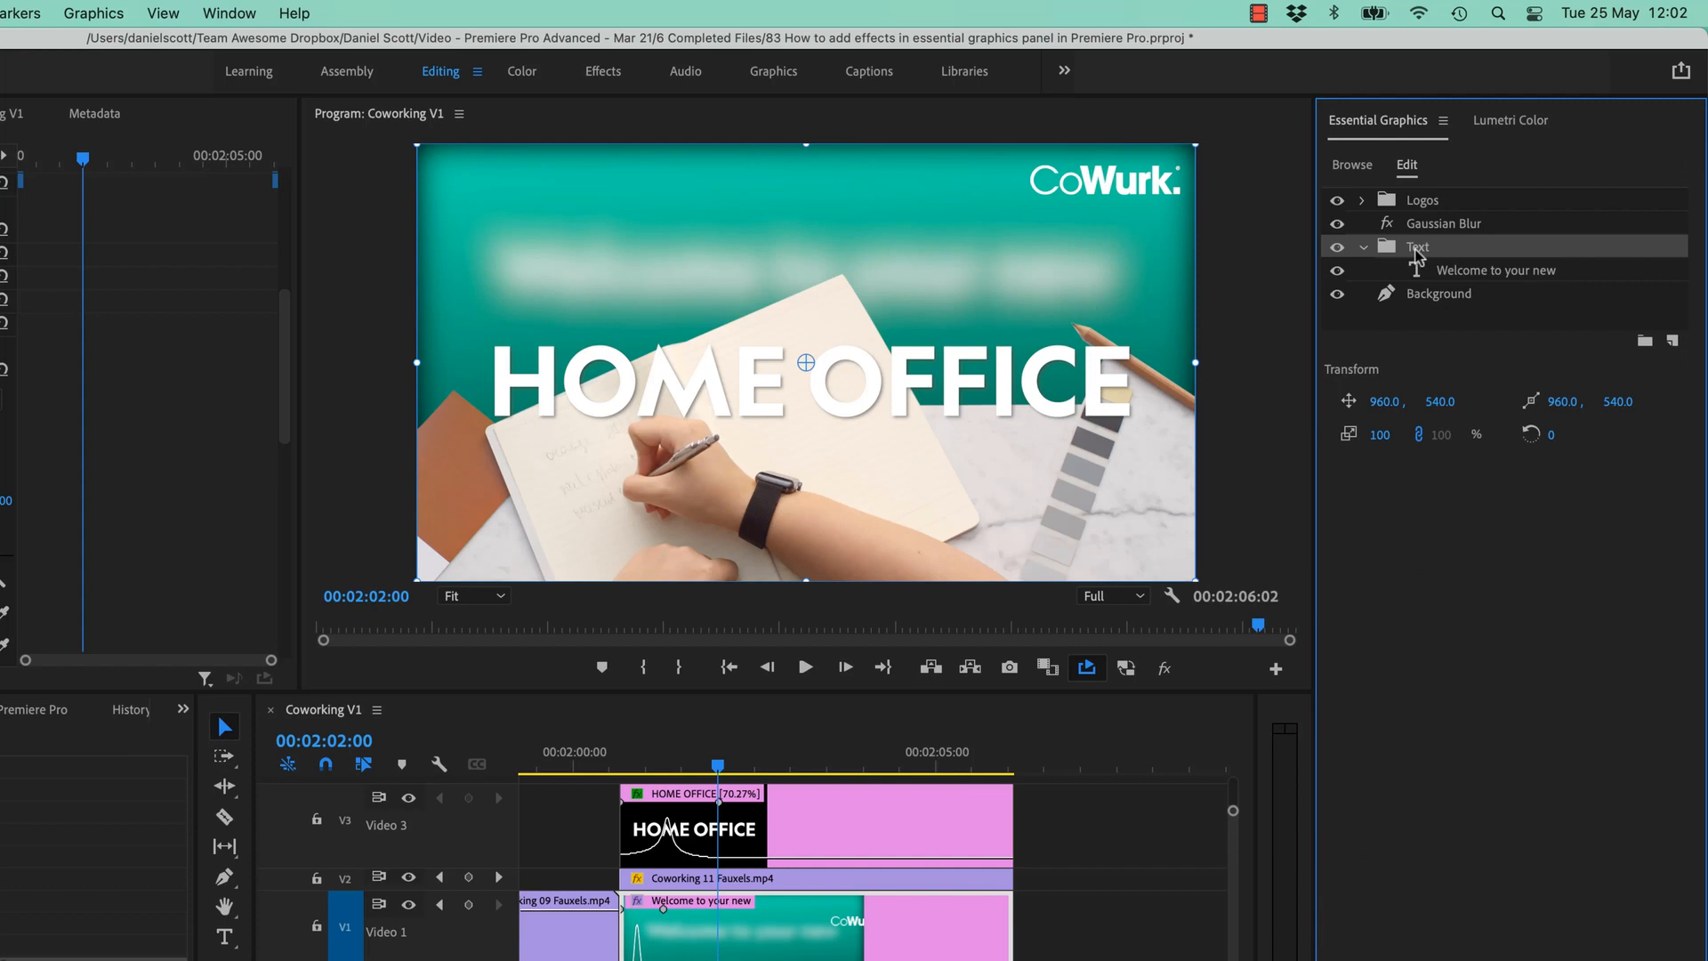
pyautogui.click(1645, 343)
pyautogui.click(1429, 293)
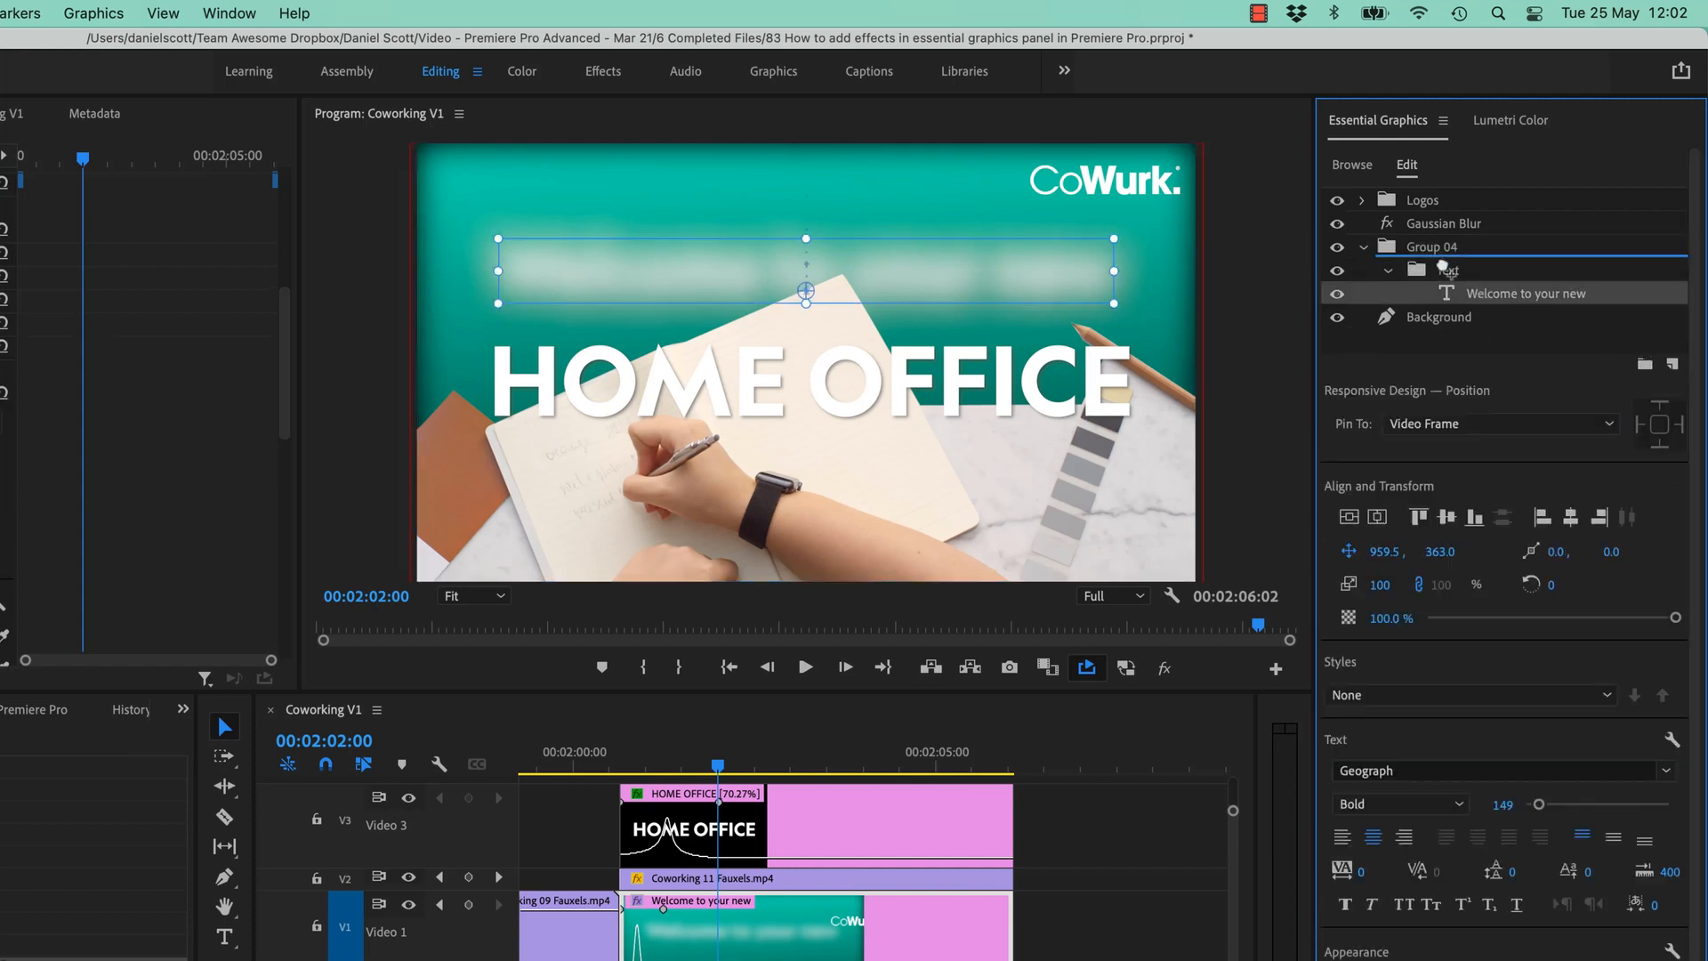
pyautogui.click(1434, 276)
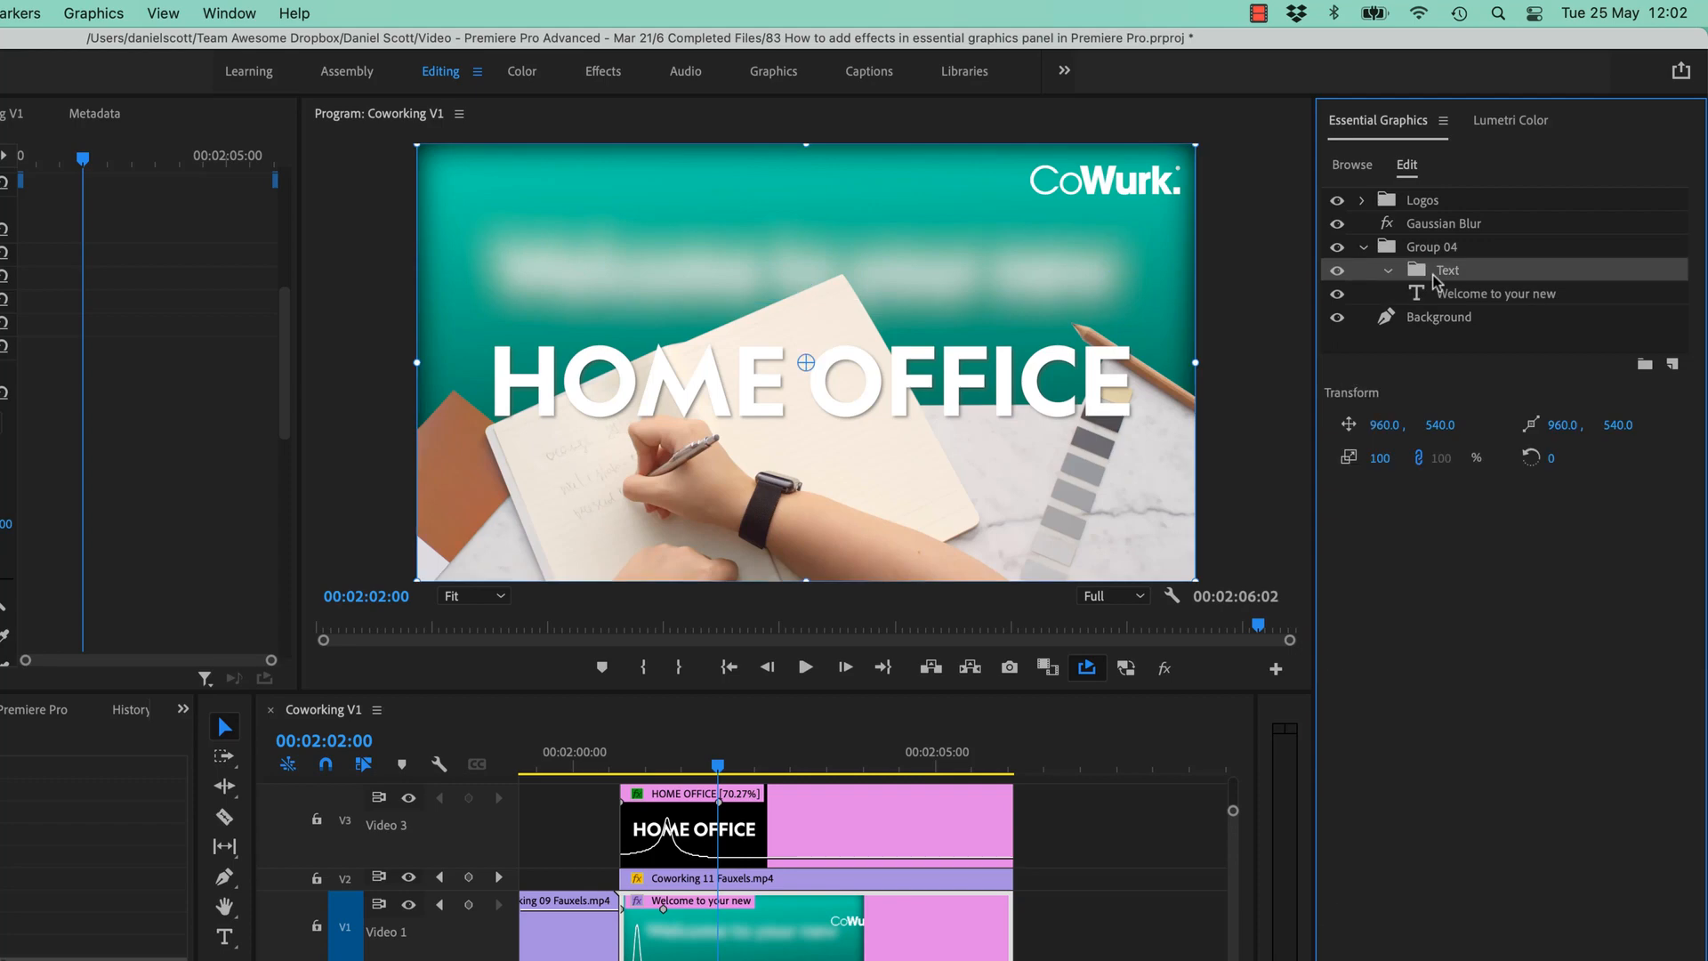
pyautogui.press('Delete')
pyautogui.click(1435, 248)
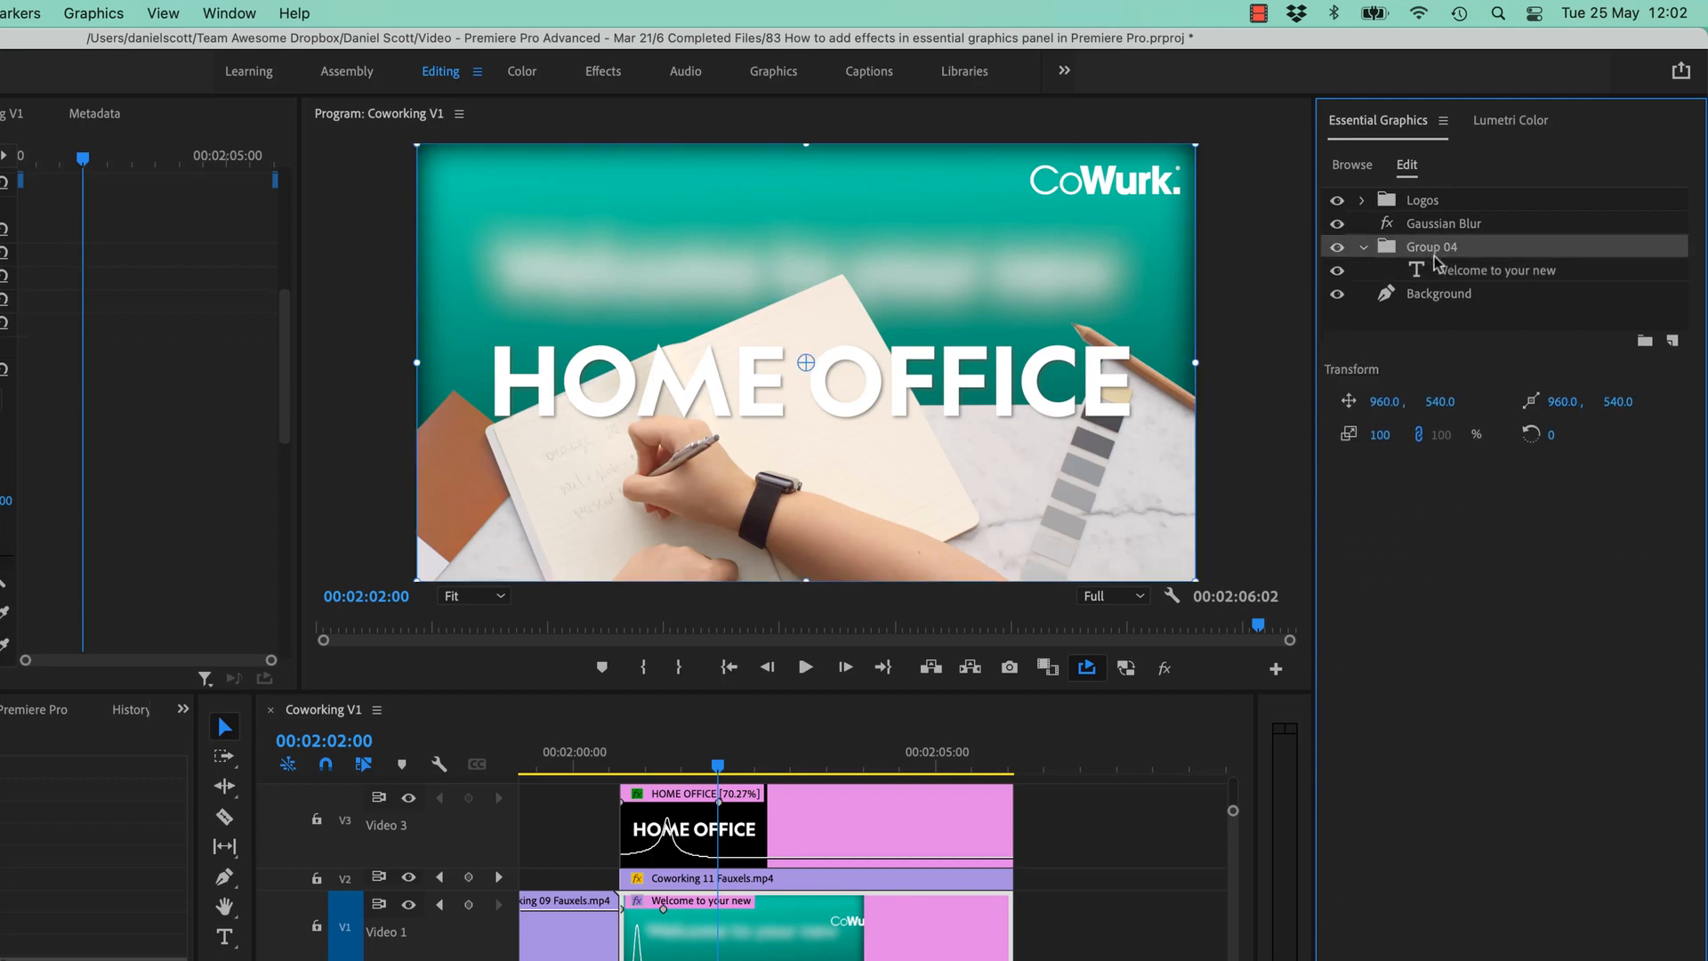
pyautogui.press('Delete')
pyautogui.press('super+z')
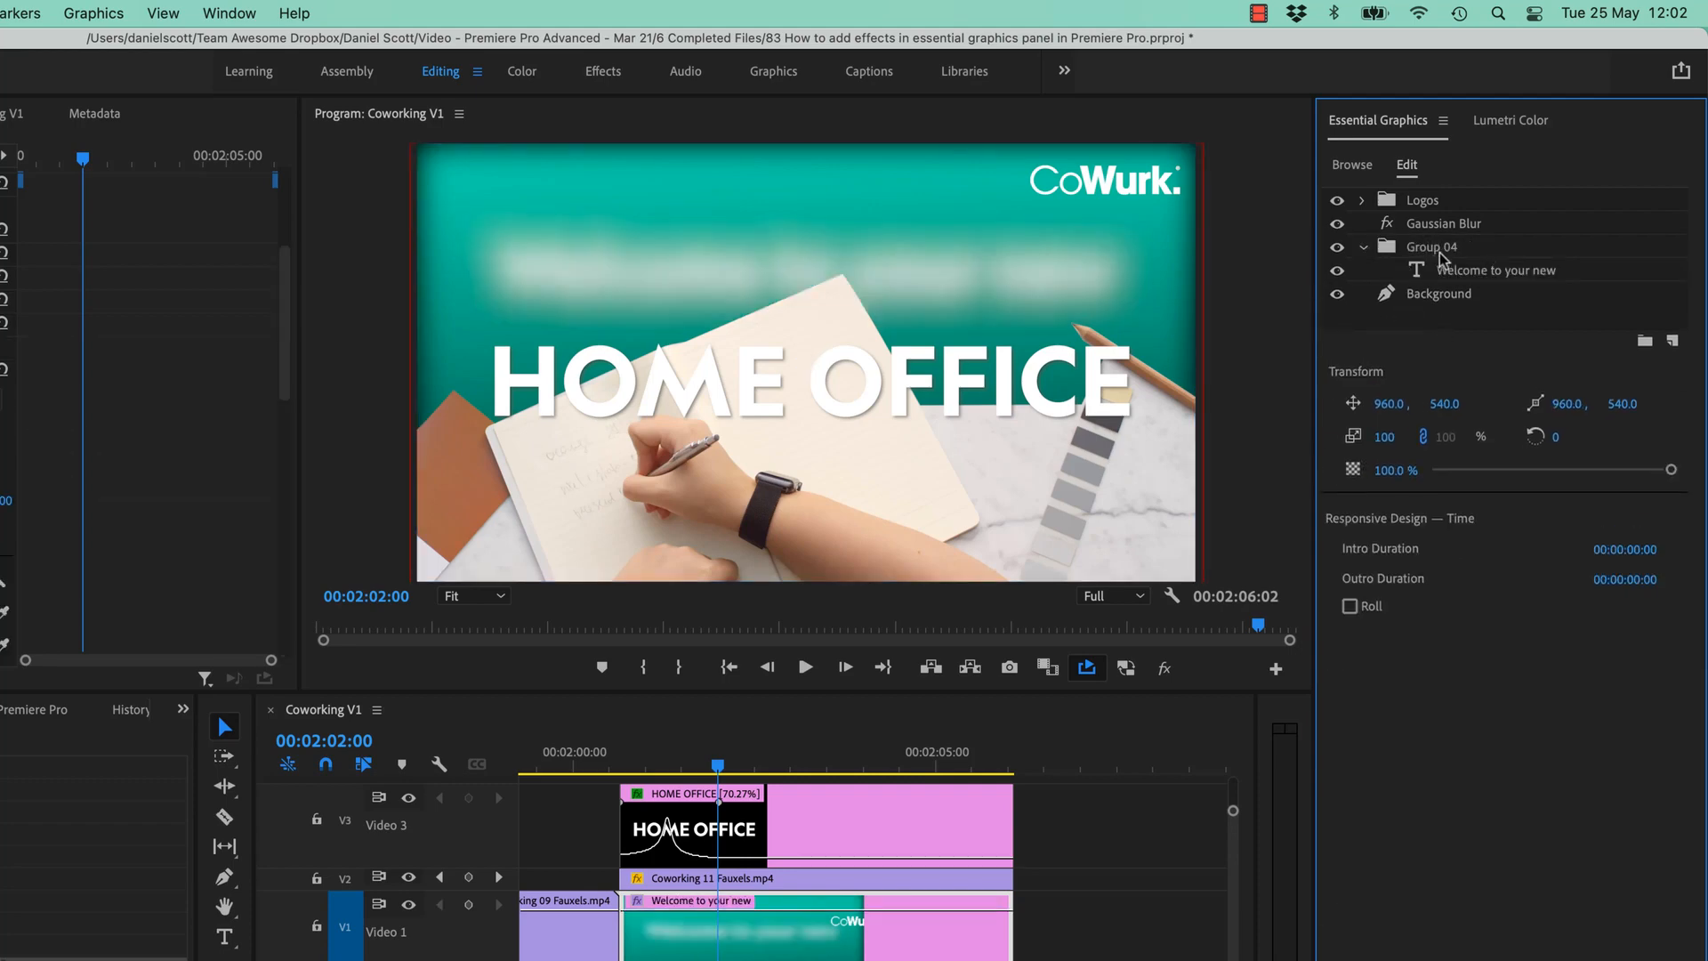
# Move the "Welcome to your new" text layer out of its group and delete the emptied group.
pyautogui.click(1383, 269)
pyautogui.moveTo(1382, 279); pyautogui.dragTo(1442, 240)
pyautogui.click(1445, 252)
pyautogui.press('Delete')
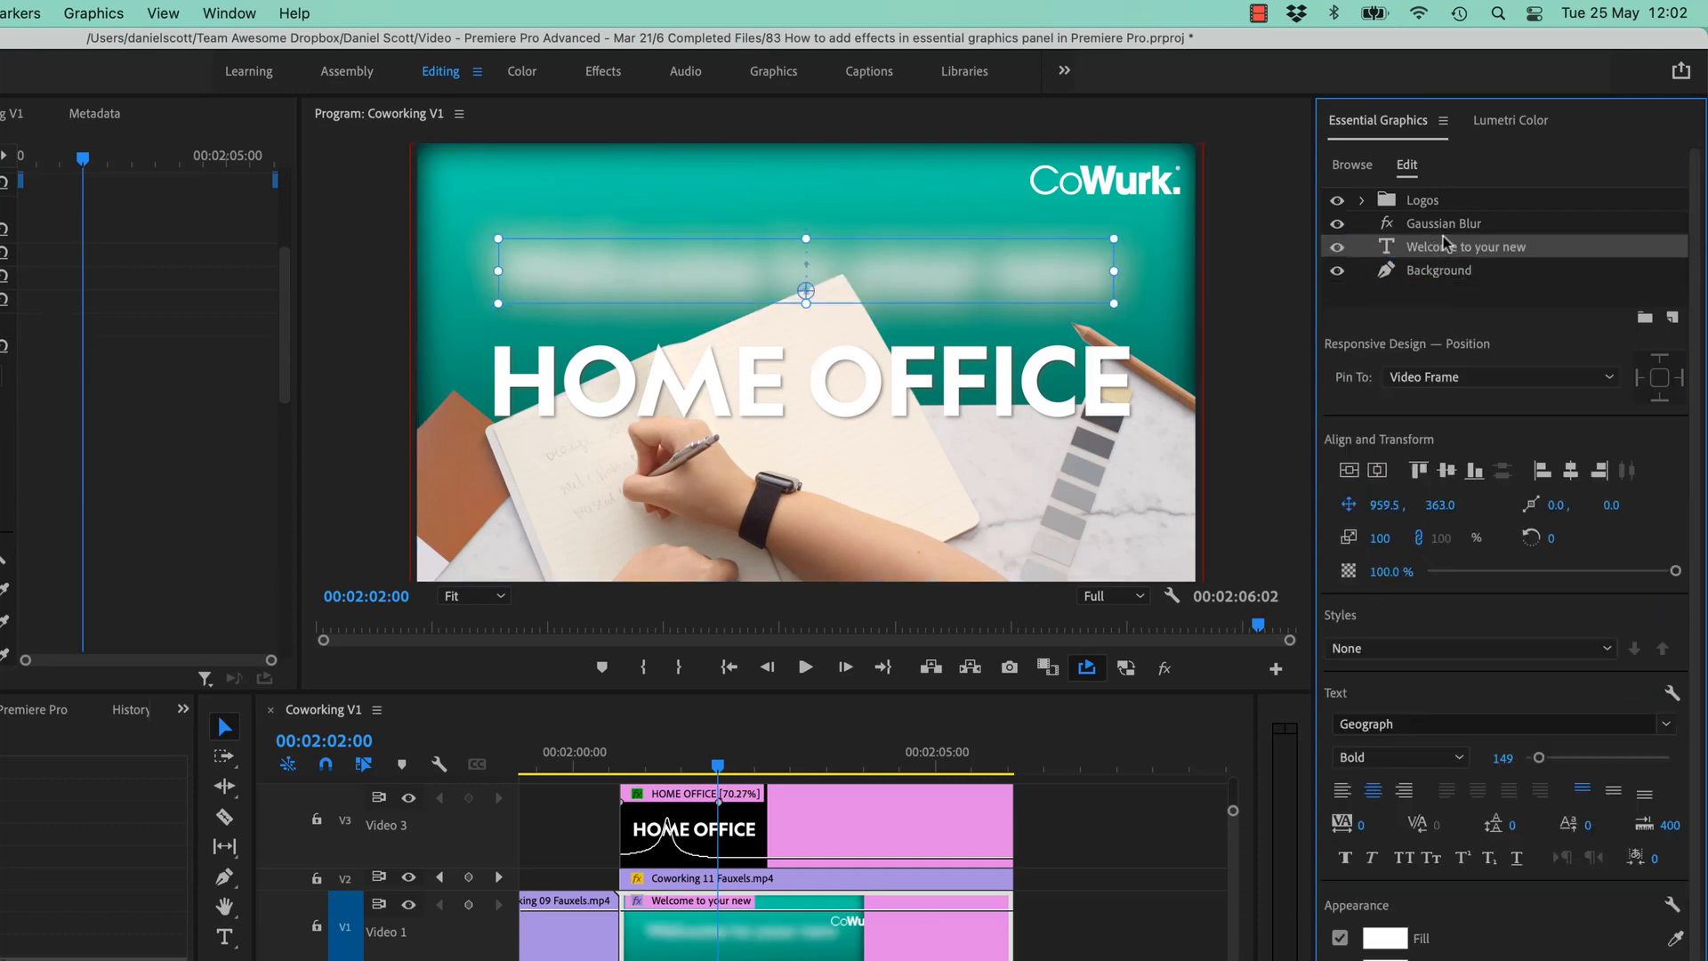
# Put the "Welcome to your new" text layer in a new group and name the group Text.
pyautogui.click(1441, 249)
pyautogui.click(1645, 318)
pyautogui.doubleClick(1444, 247)
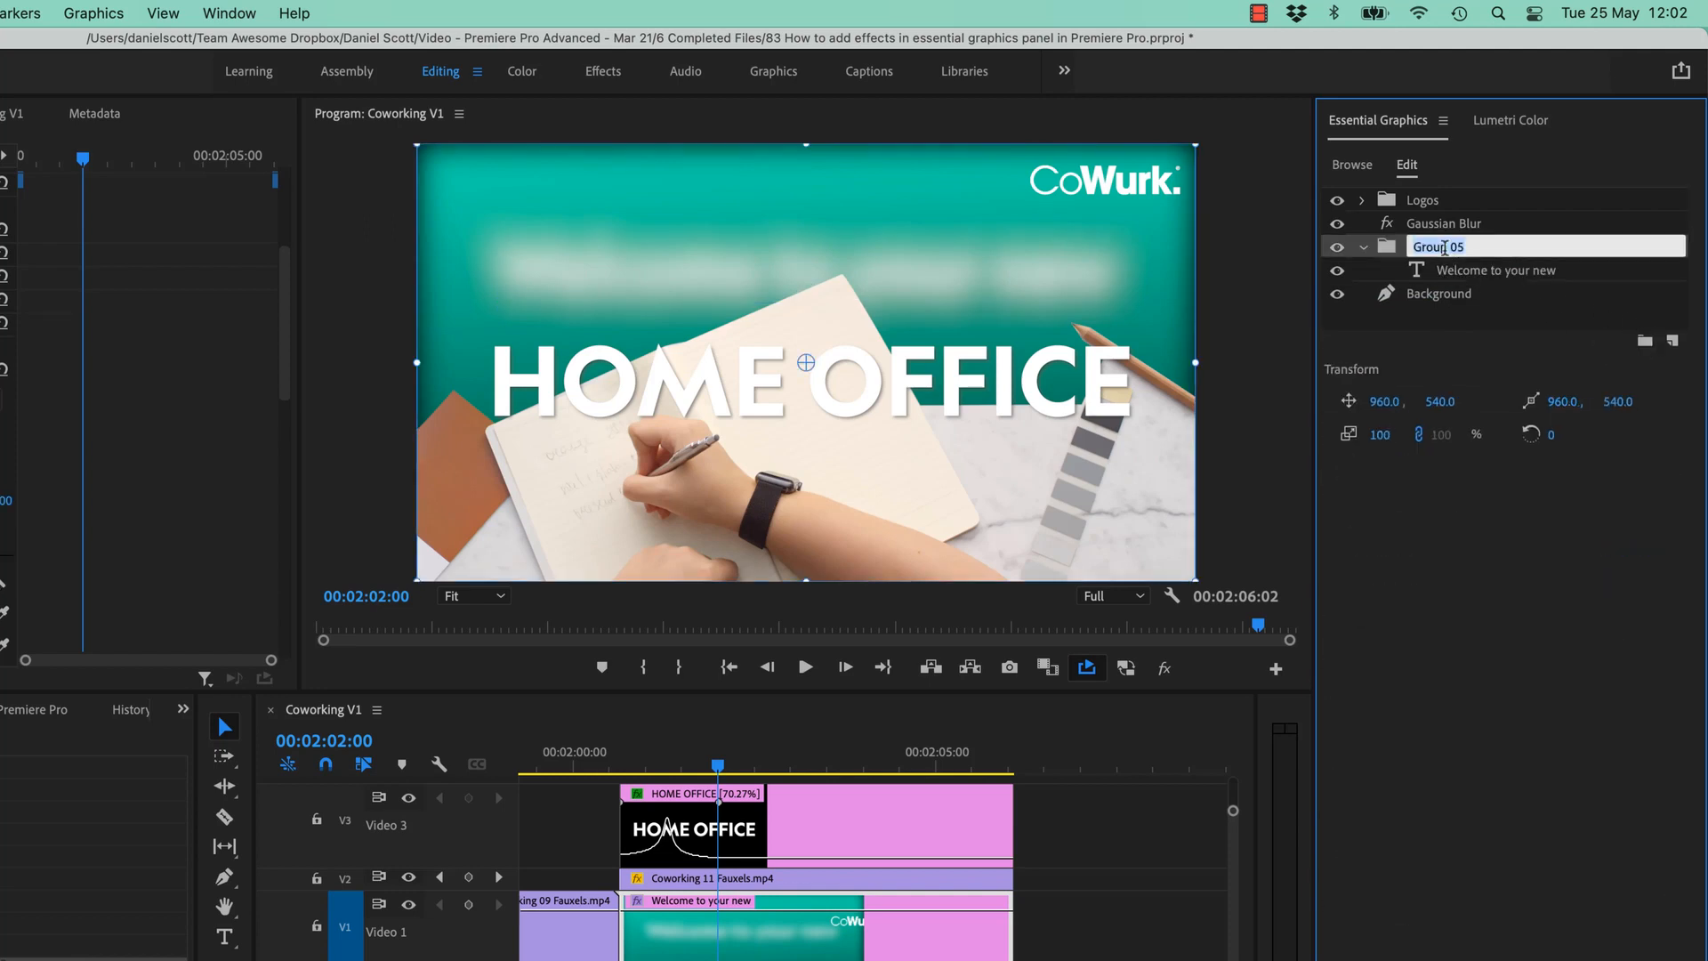
pyautogui.write('Tes')
pyautogui.press('Return')
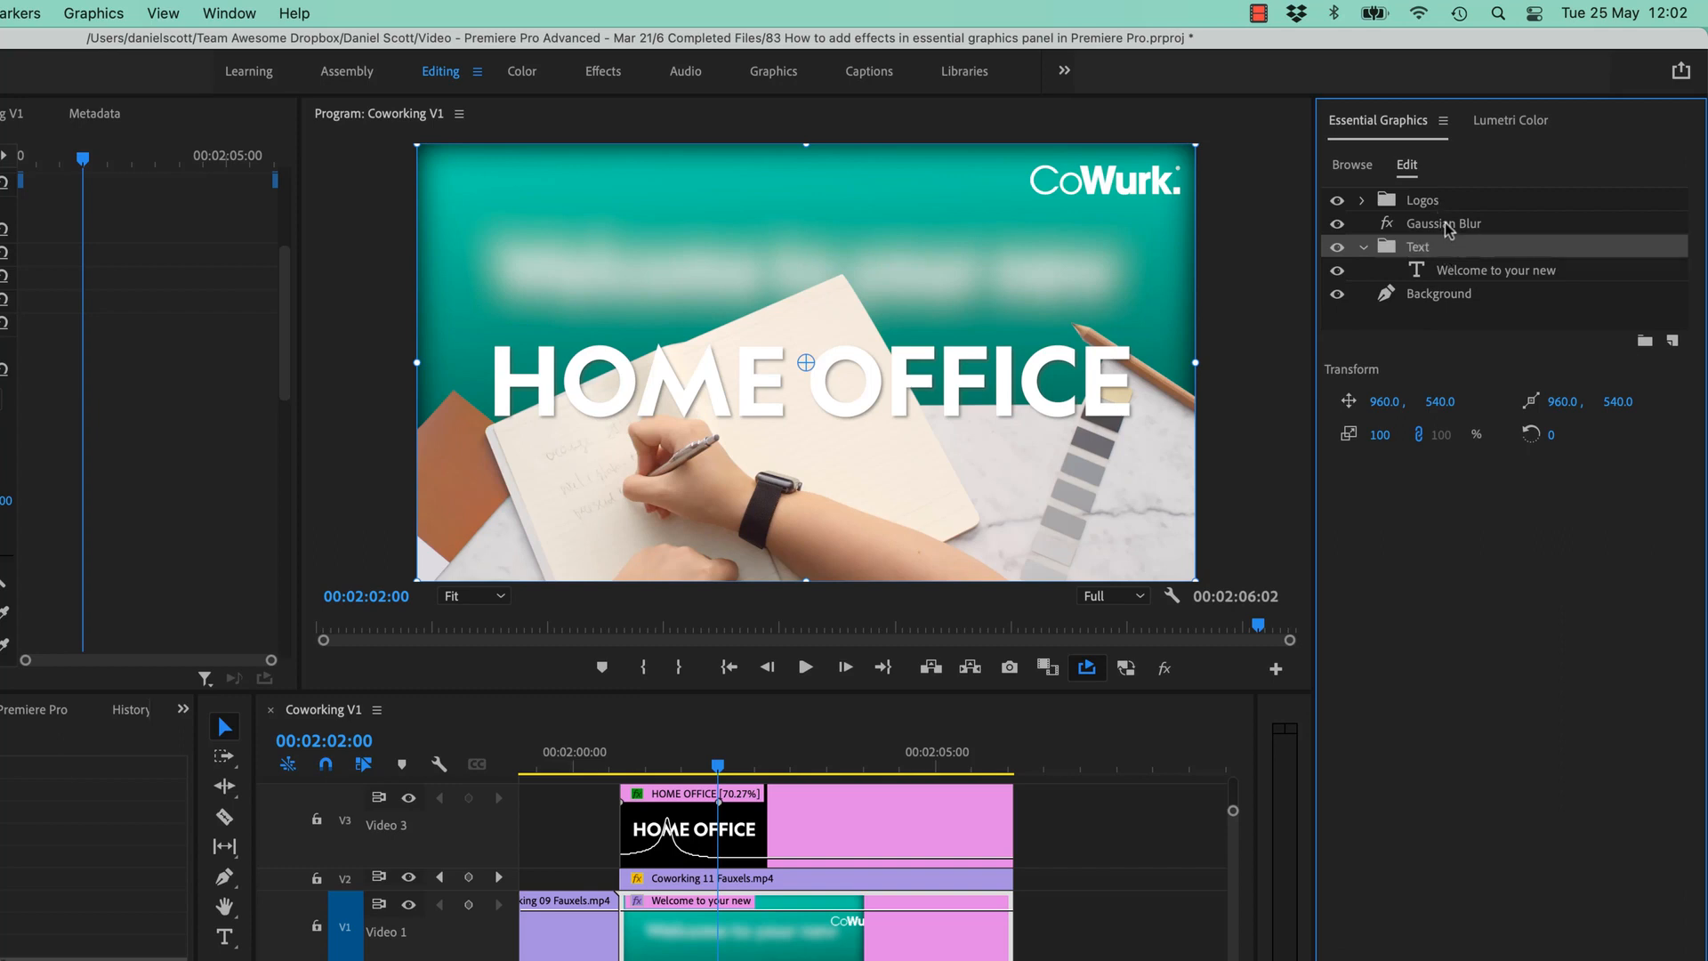
# Move the Gaussian Blur effect into the Text group, above the "Welcome to your new" text layer.
pyautogui.moveTo(1447, 229); pyautogui.dragTo(1468, 270)
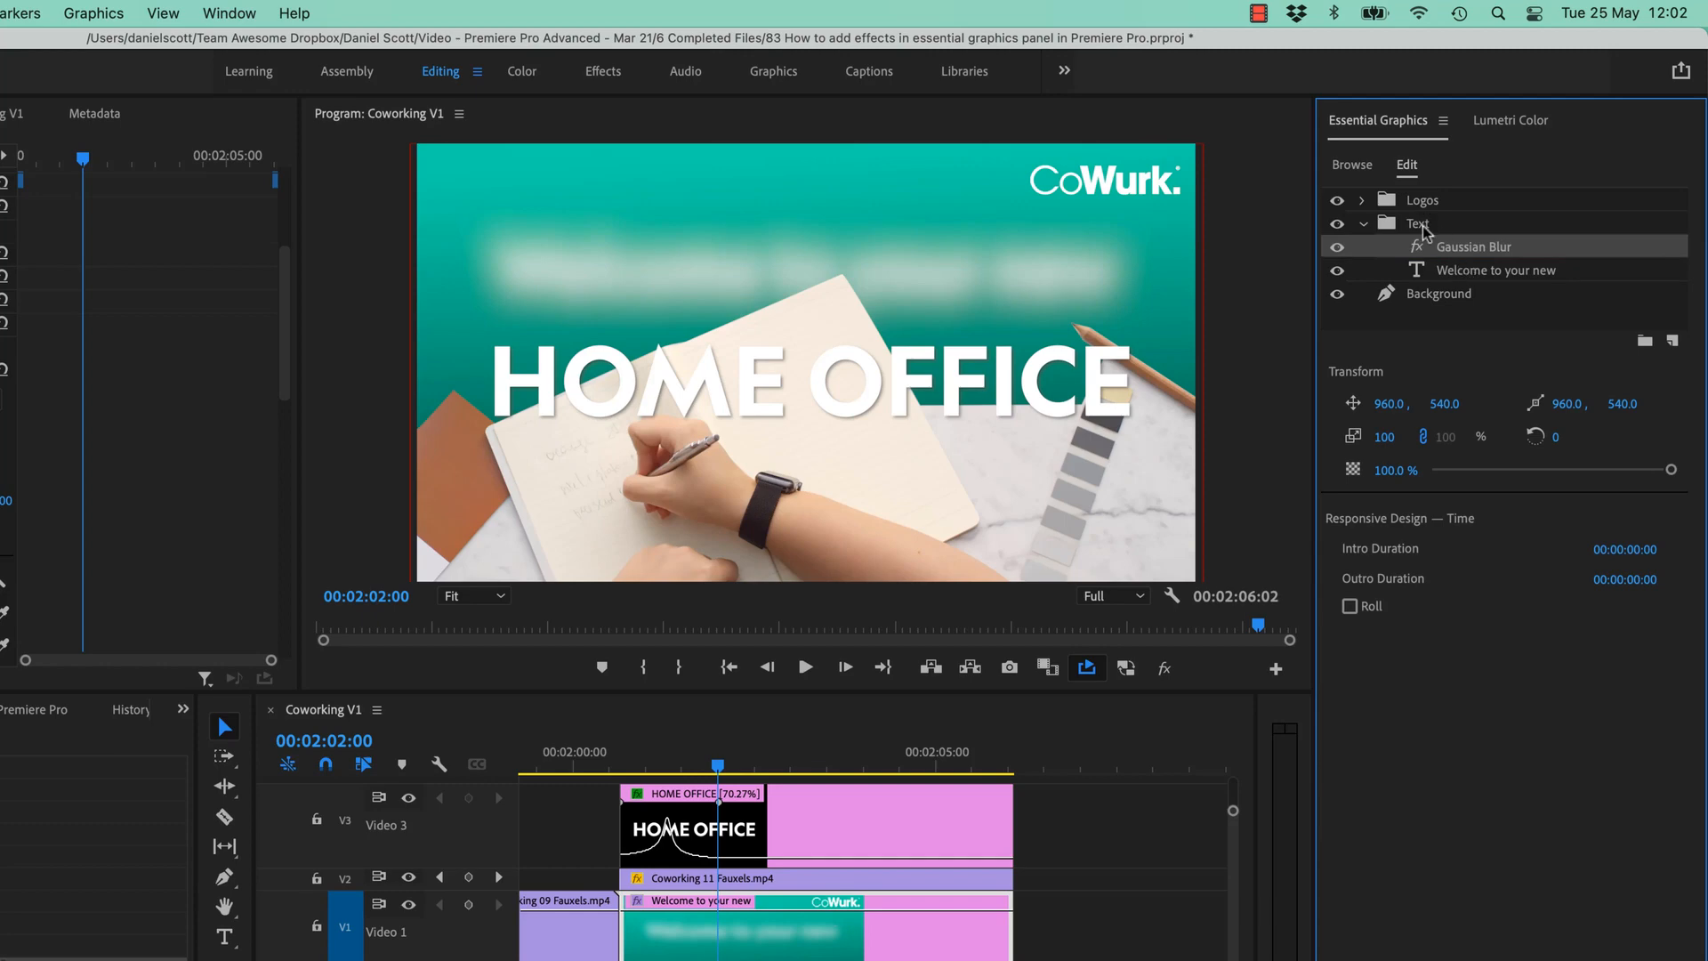
pyautogui.click(1423, 227)
pyautogui.click(1432, 249)
pyautogui.click(1436, 307)
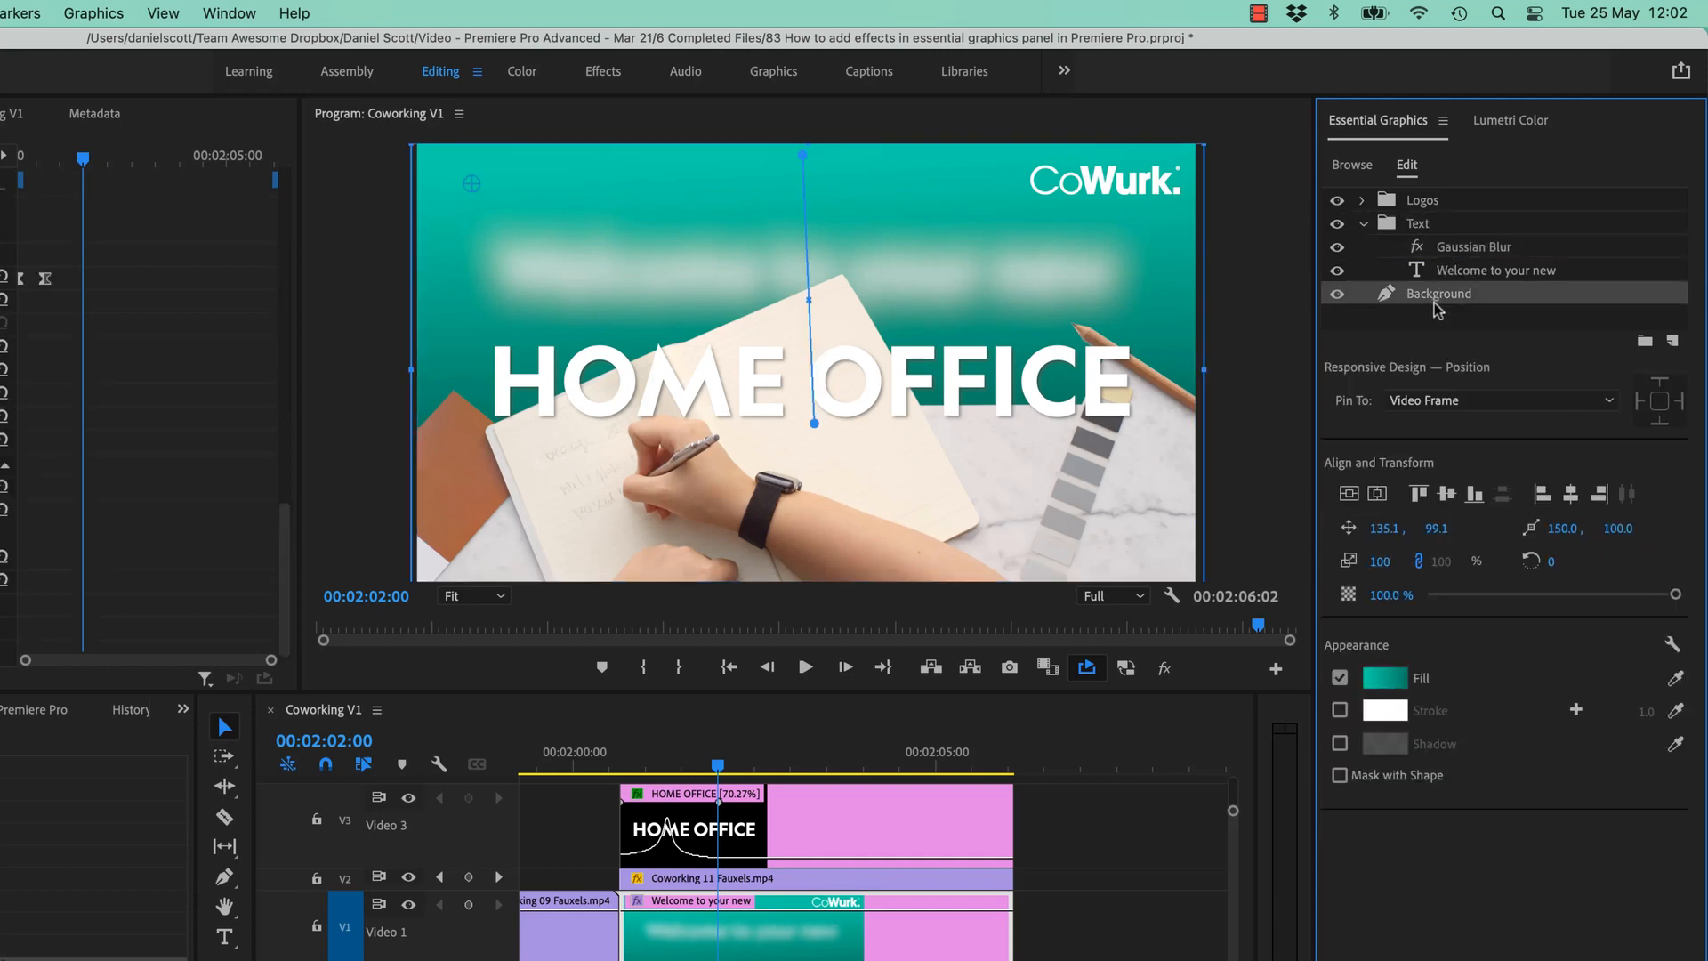
# Switch the Gaussian Blur and Background layers off and back on to check which layers the blur affects.
pyautogui.click(1338, 246)
pyautogui.click(1338, 247)
pyautogui.click(1338, 294)
pyautogui.click(1338, 293)
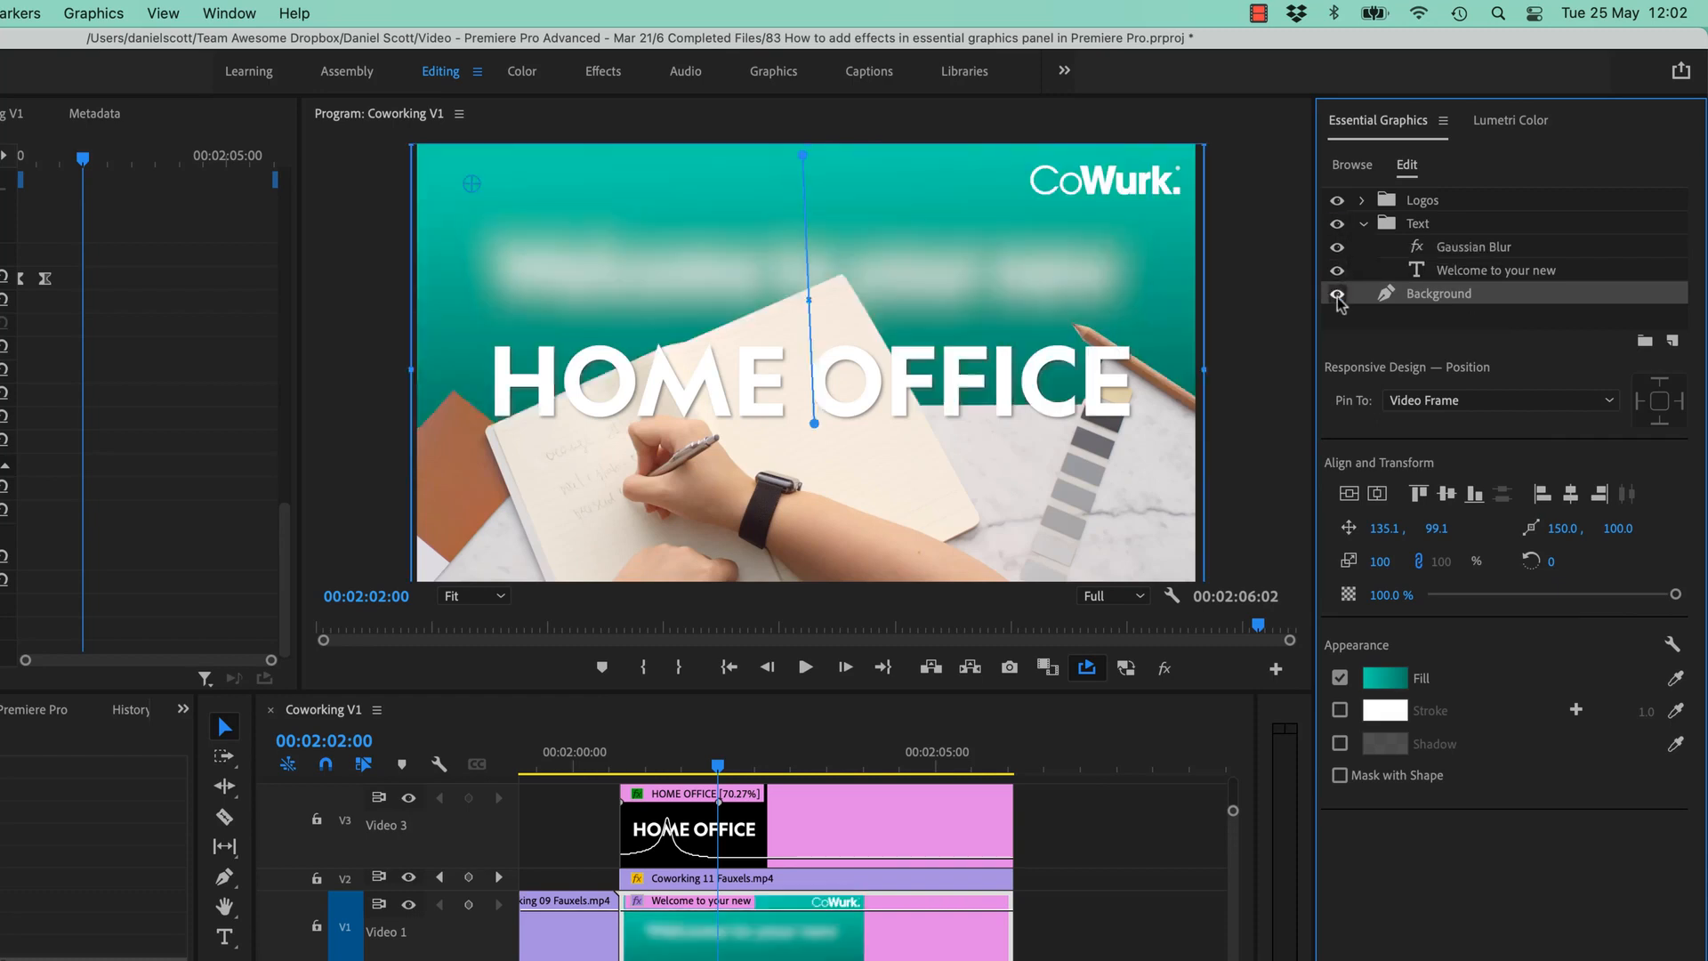
pyautogui.click(1482, 249)
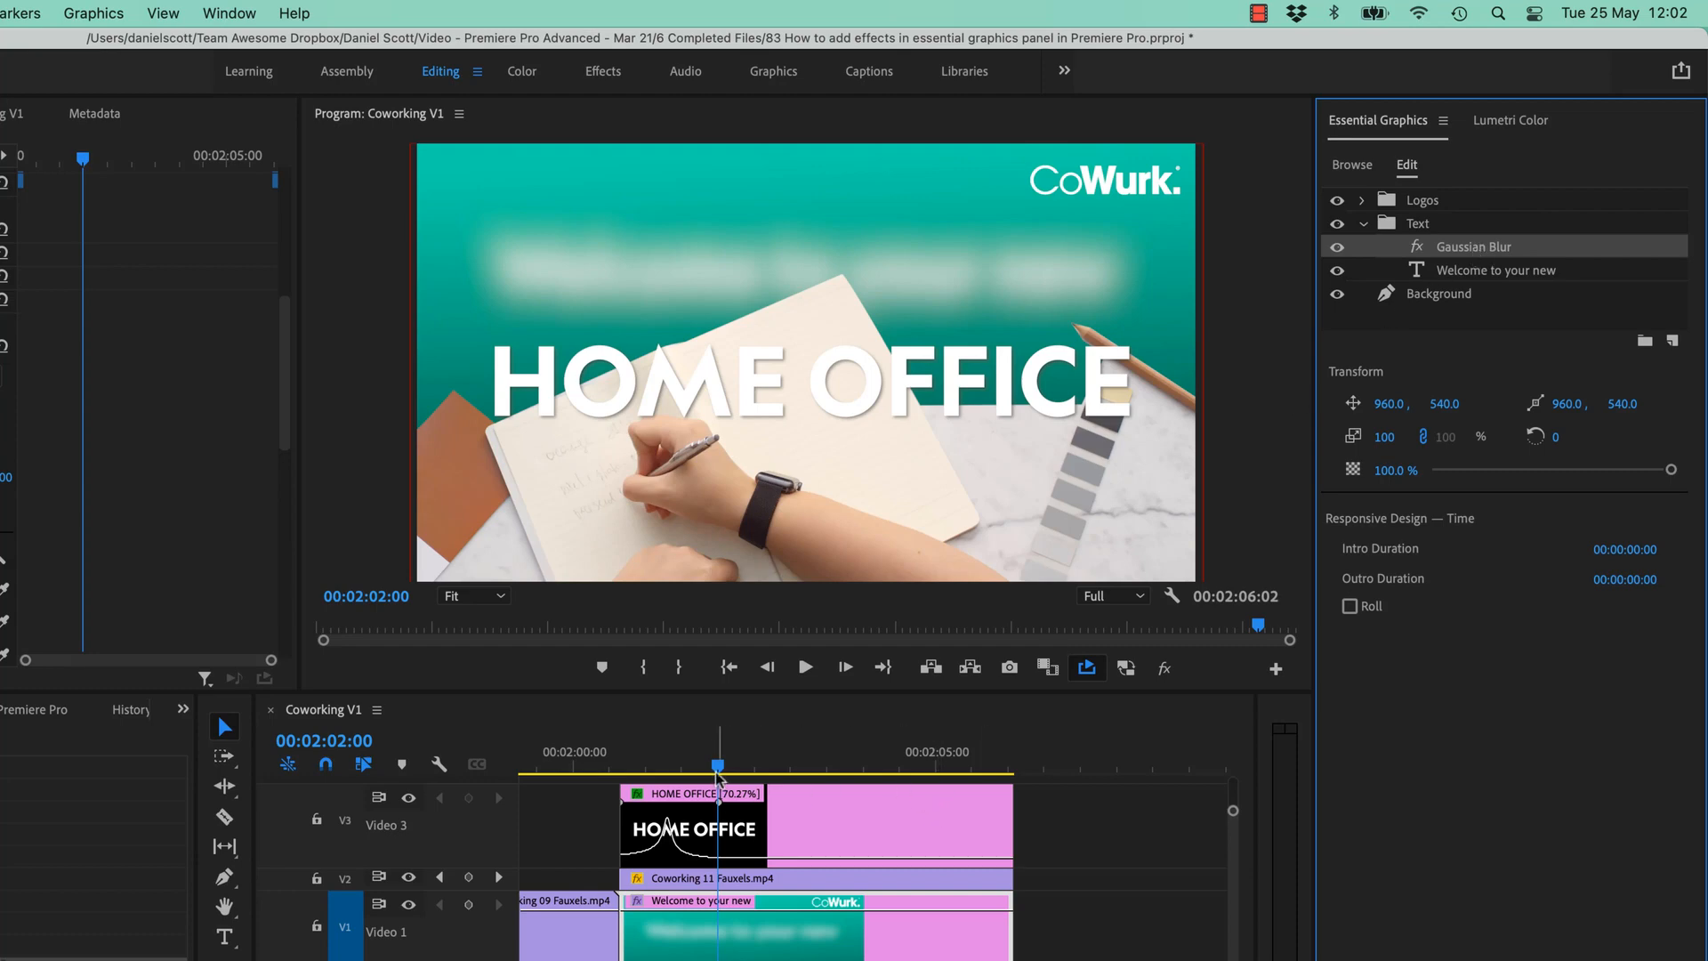
# Play the graphic's opening animation from 00:02:00:16 and park the playhead at 00:02:01:07.
pyautogui.moveTo(719, 769); pyautogui.dragTo(620, 770)
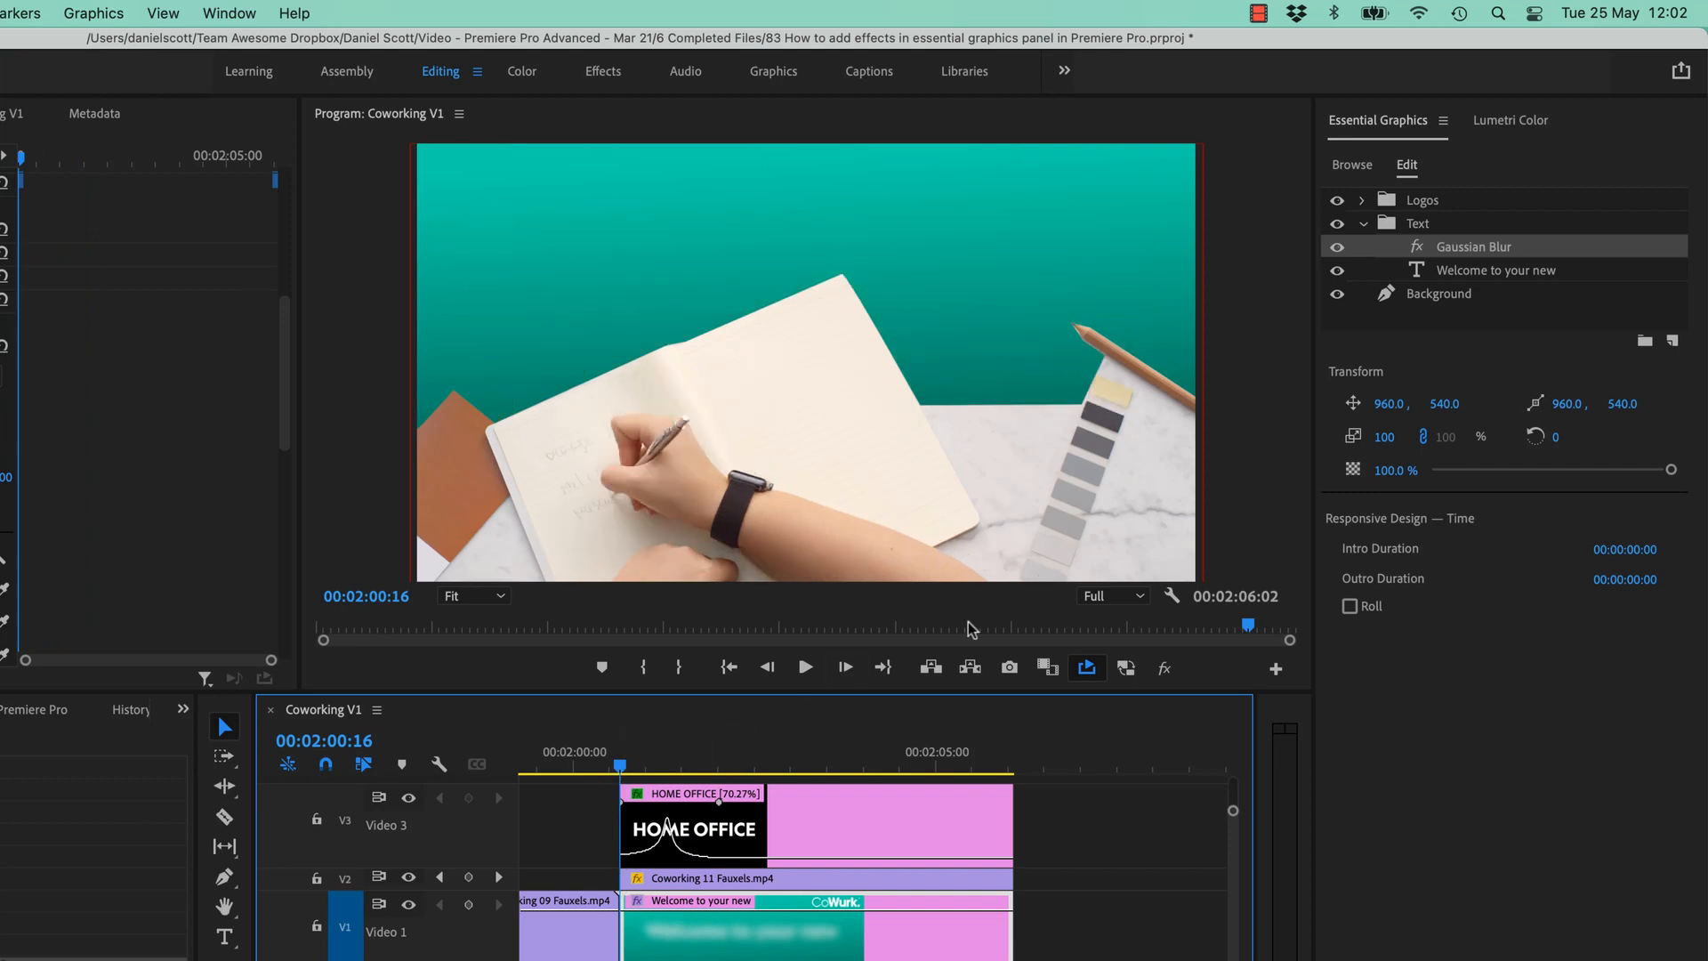
pyautogui.press('space')
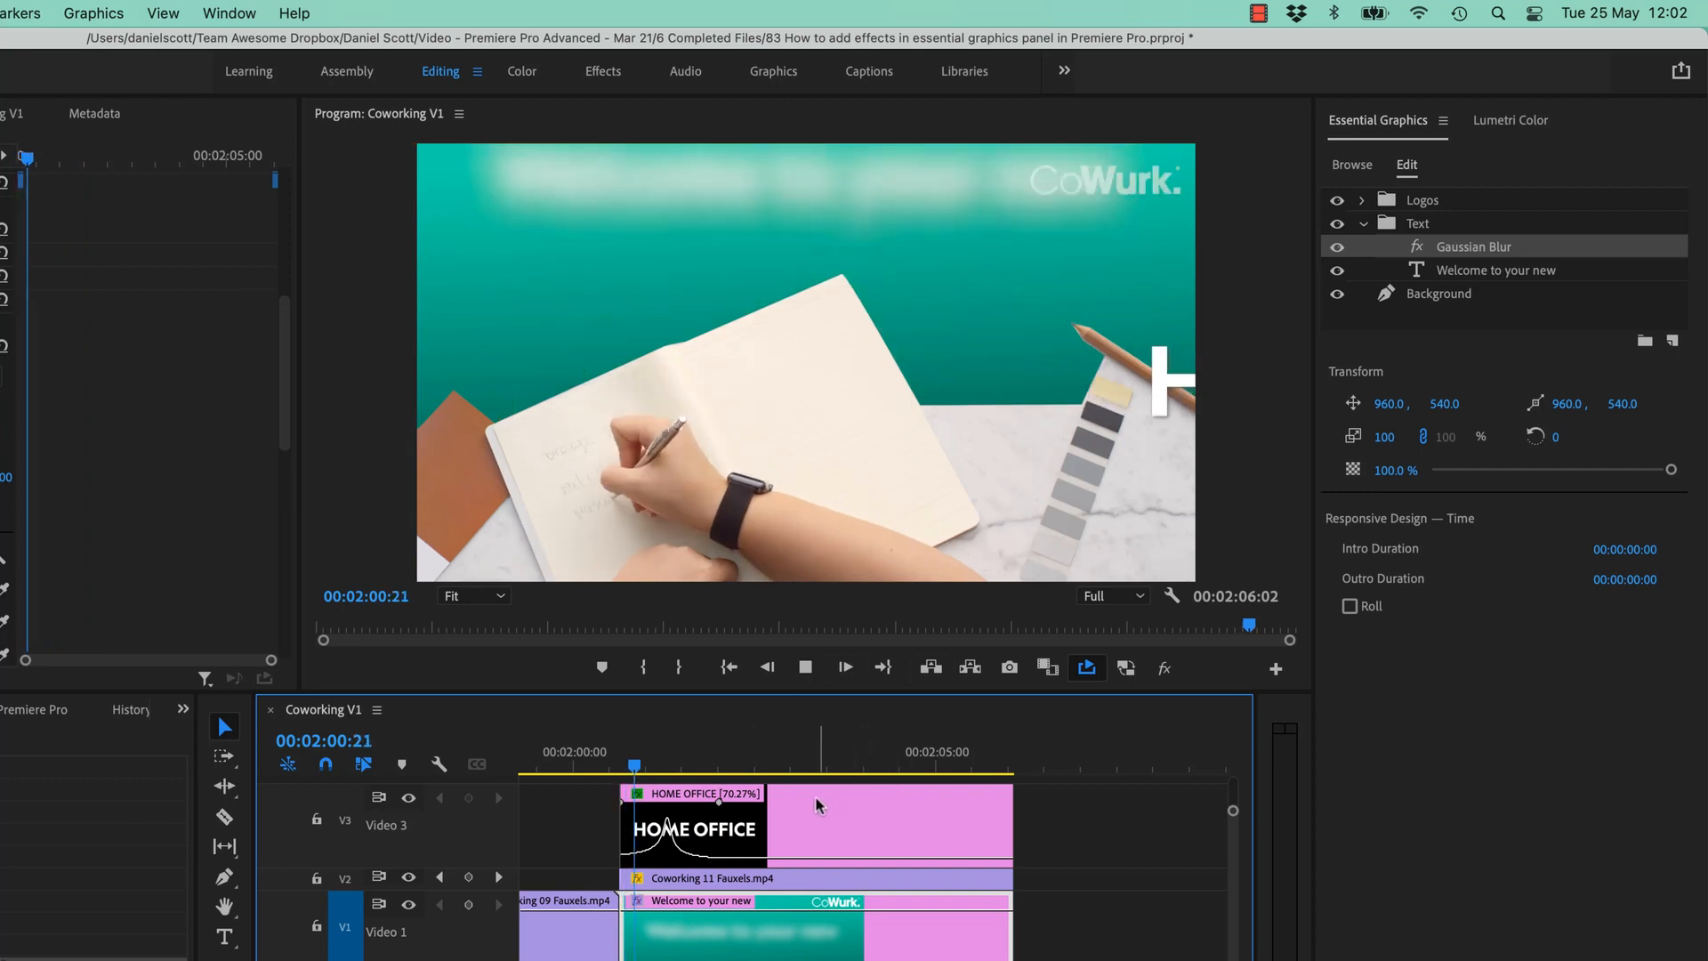
pyautogui.press('space')
pyautogui.moveTo(680, 767)
pyautogui.mouseDown()
pyautogui.moveTo(622, 769)
pyautogui.moveTo(669, 772)
pyautogui.mouseUp()
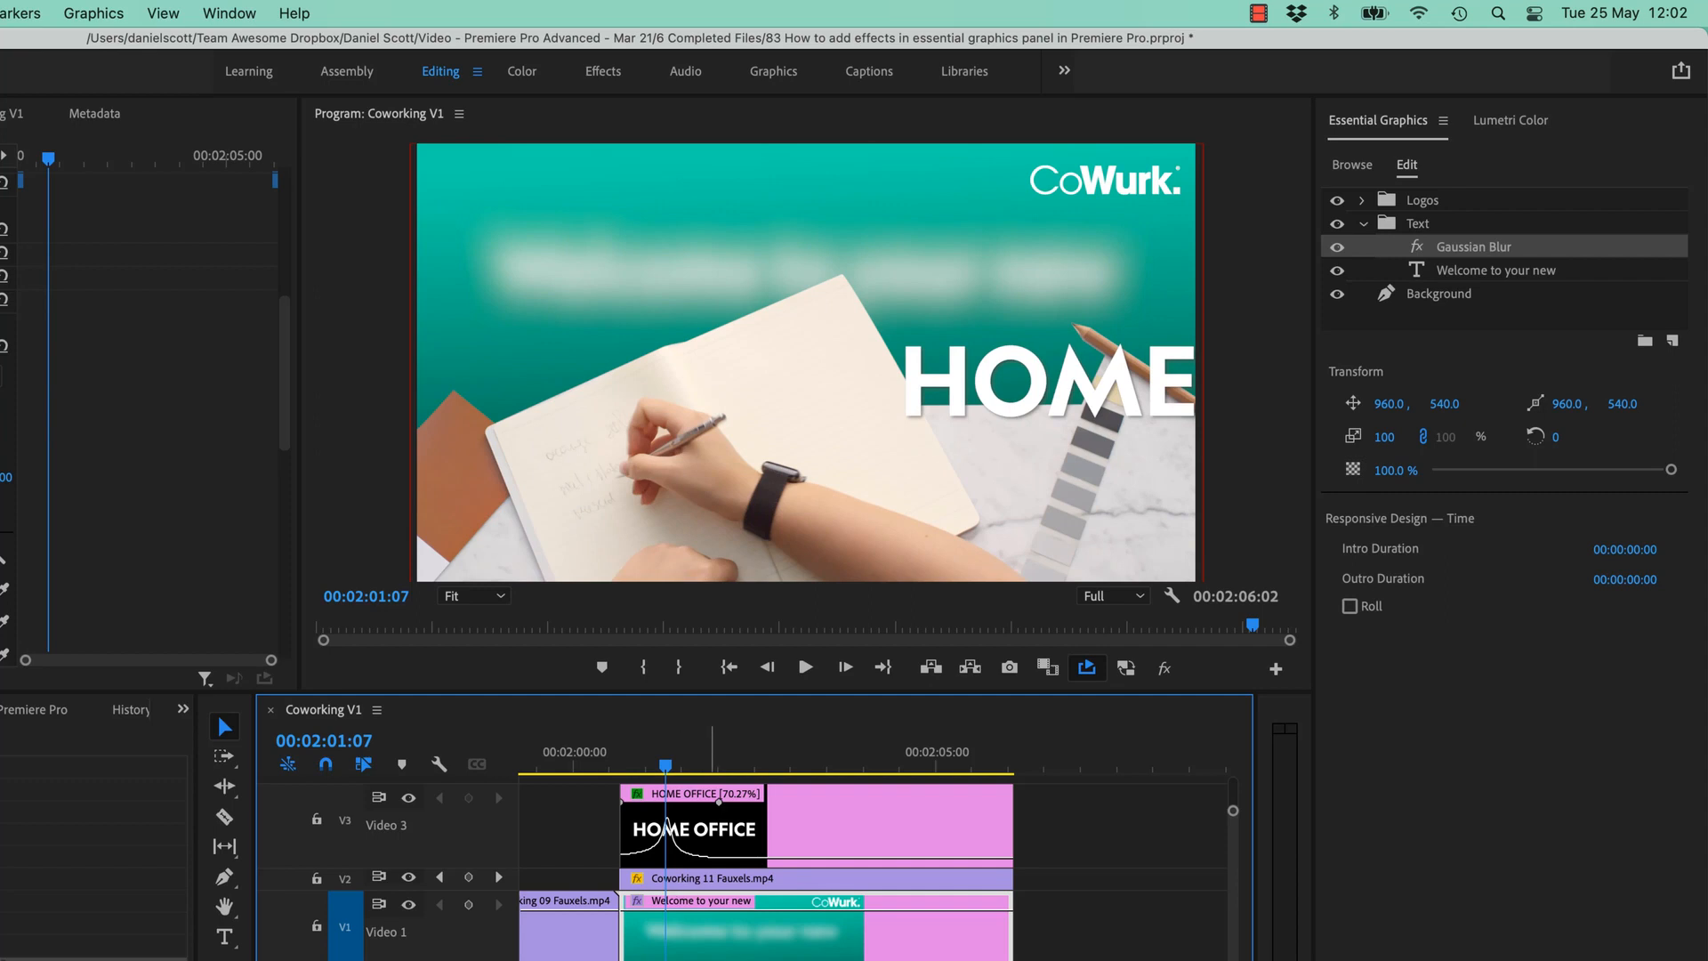
# Set the Blur Dimensions of the Text group's Gaussian Blur to Vertical.
pyautogui.doubleClick(1490, 247)
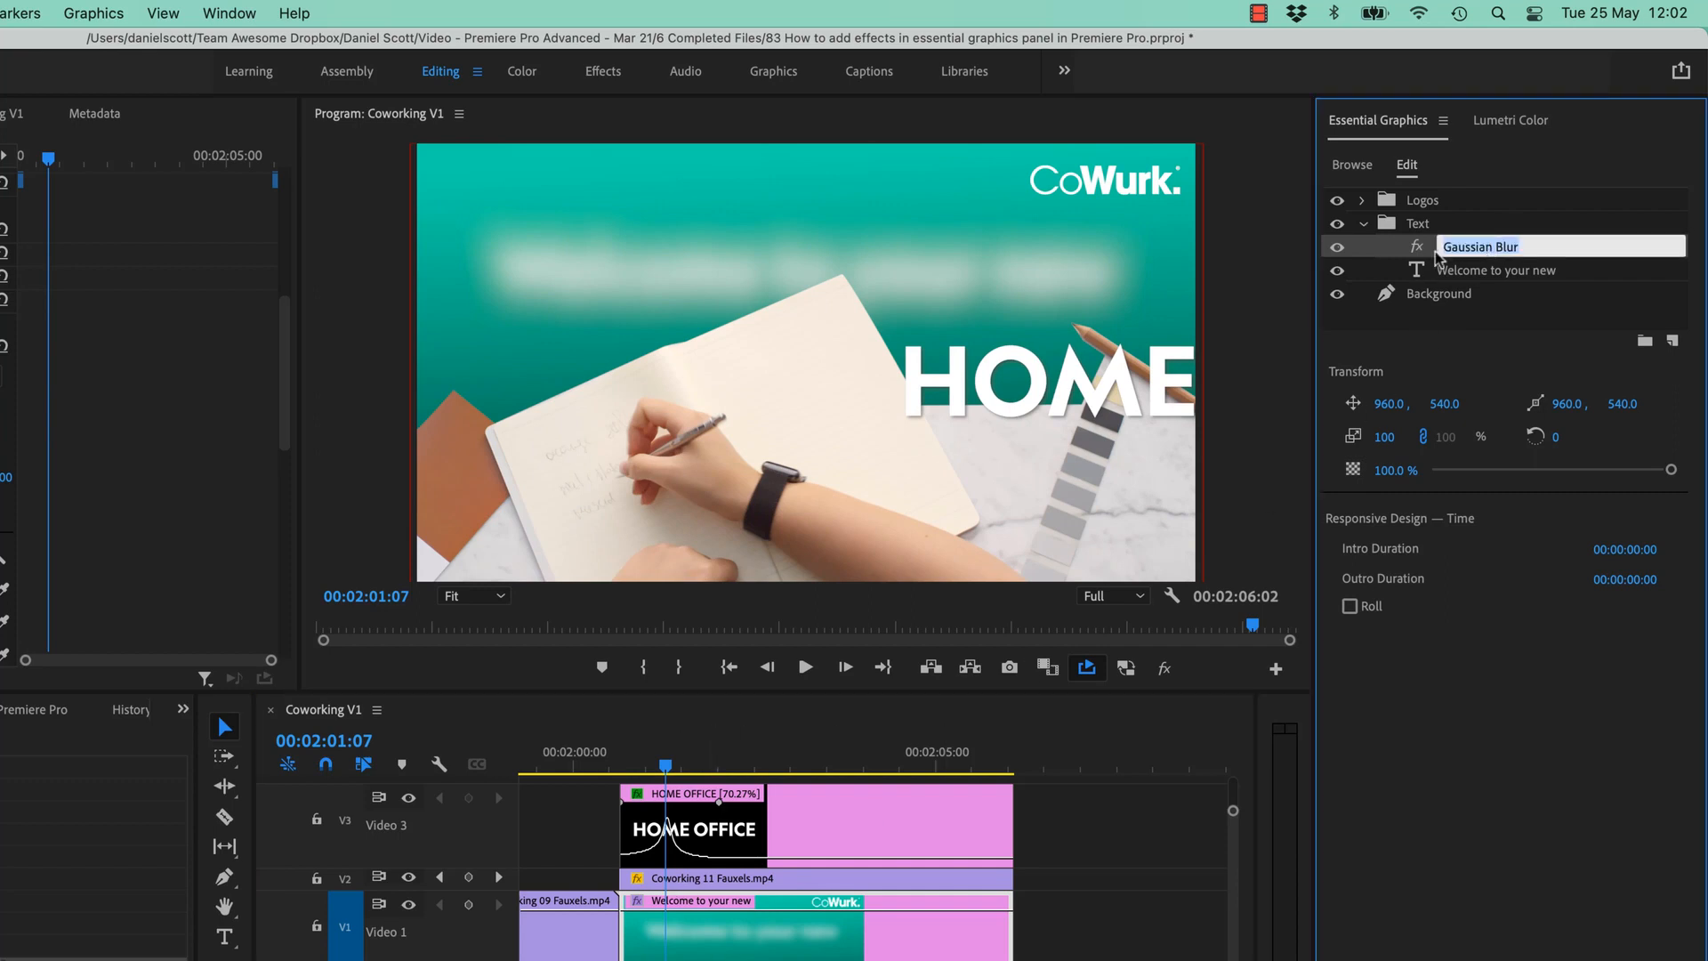
pyautogui.click(1566, 252)
pyautogui.click(1563, 272)
pyautogui.click(1553, 251)
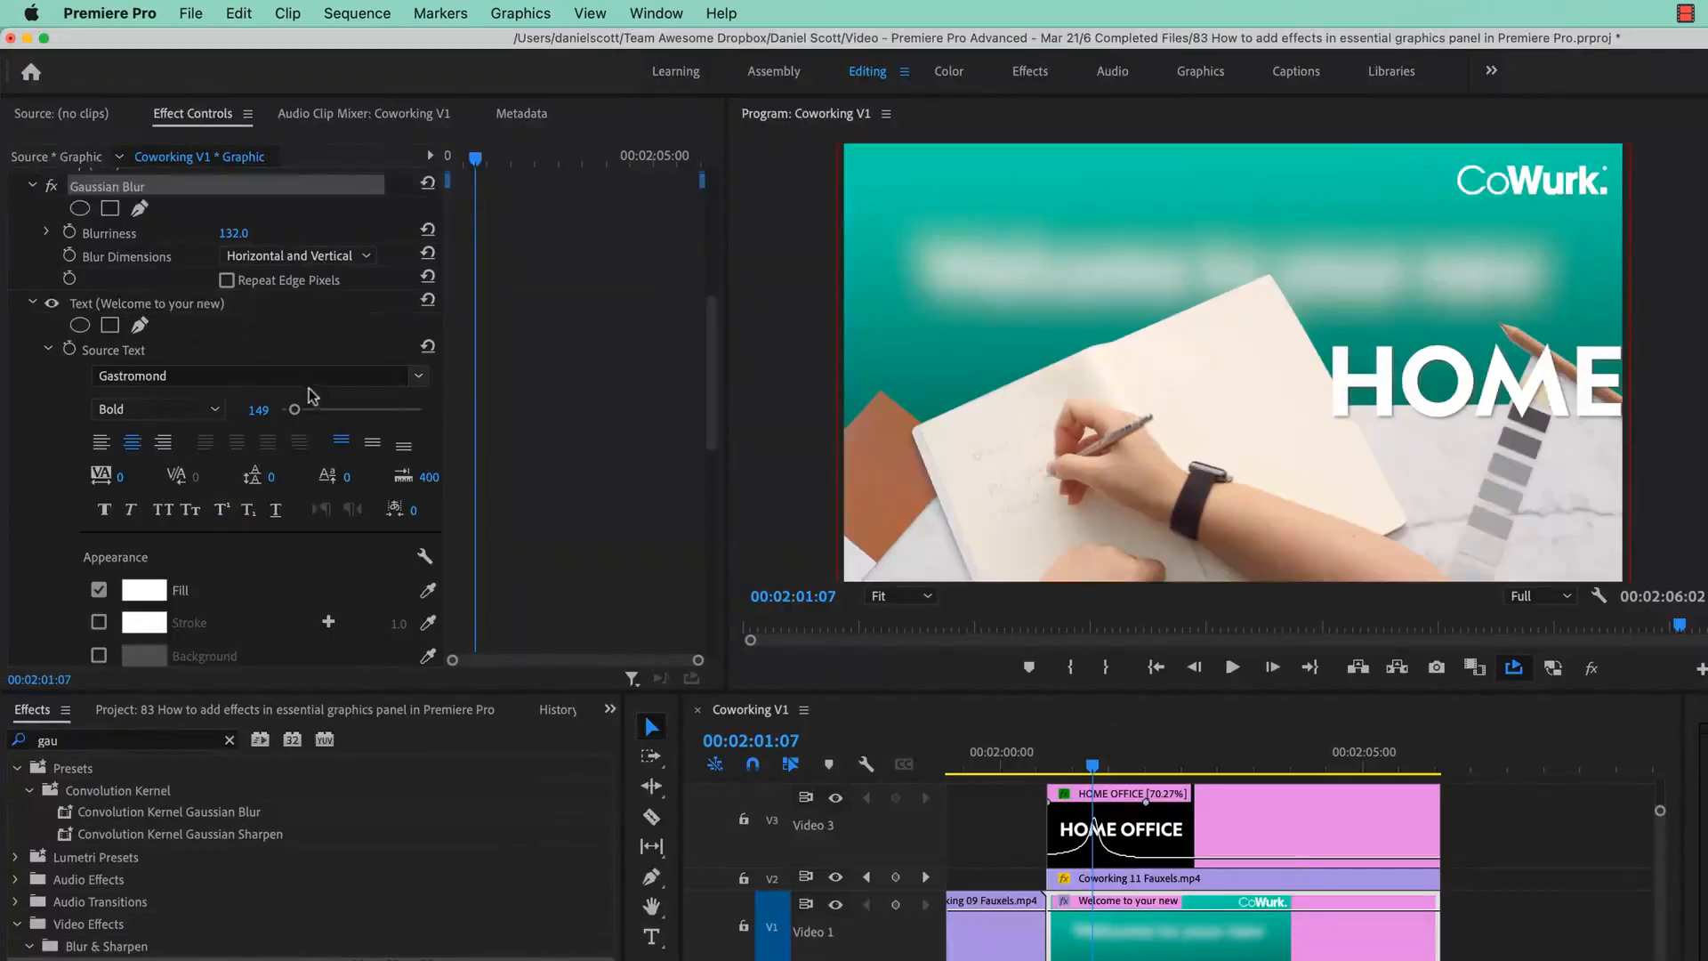
pyautogui.scroll(6, 657, 414)
pyautogui.scroll(-4, 640, 418)
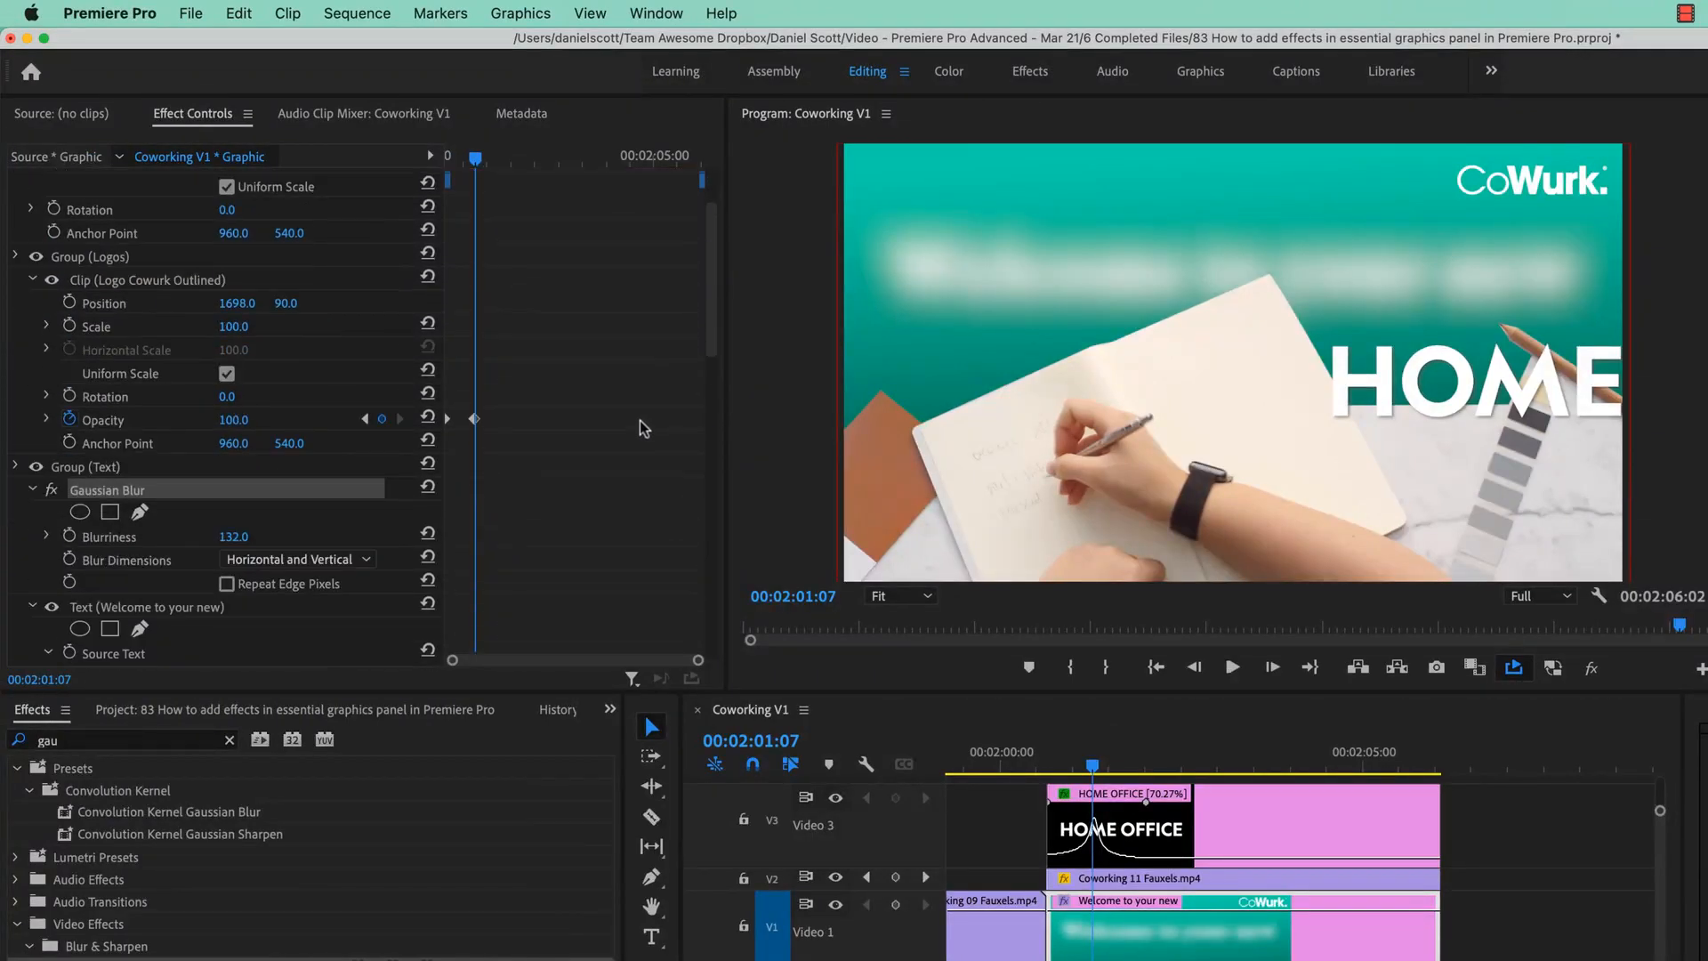
pyautogui.scroll(-4, 546, 419)
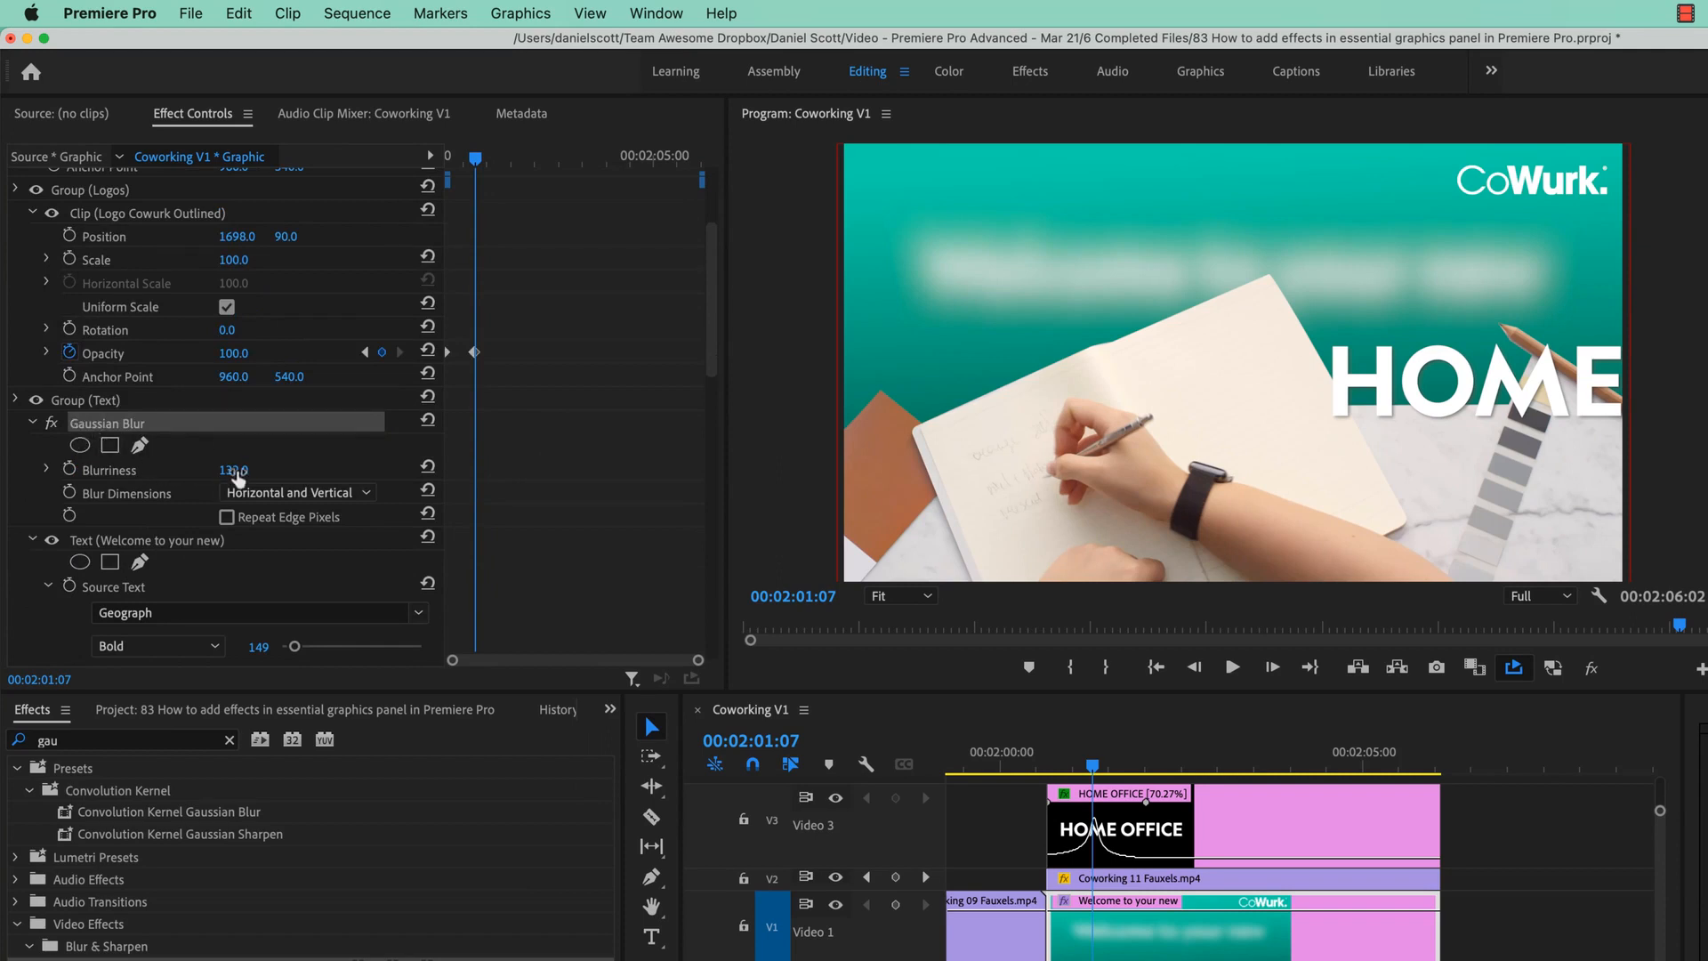
pyautogui.click(279, 495)
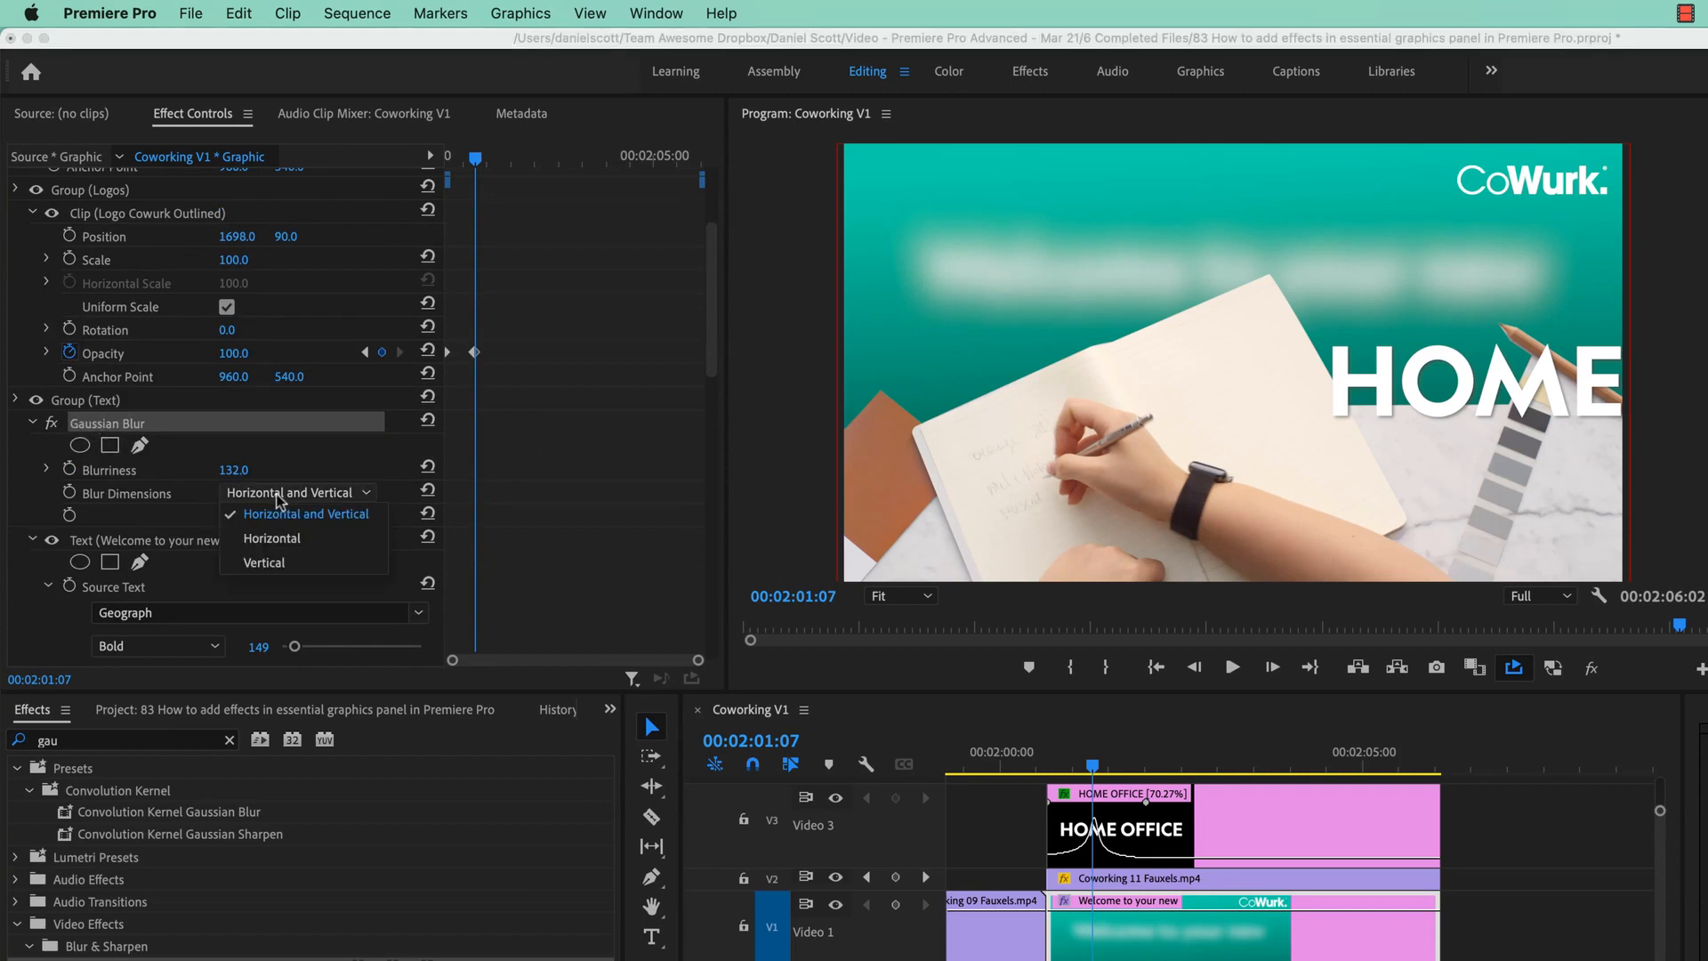
pyautogui.click(264, 562)
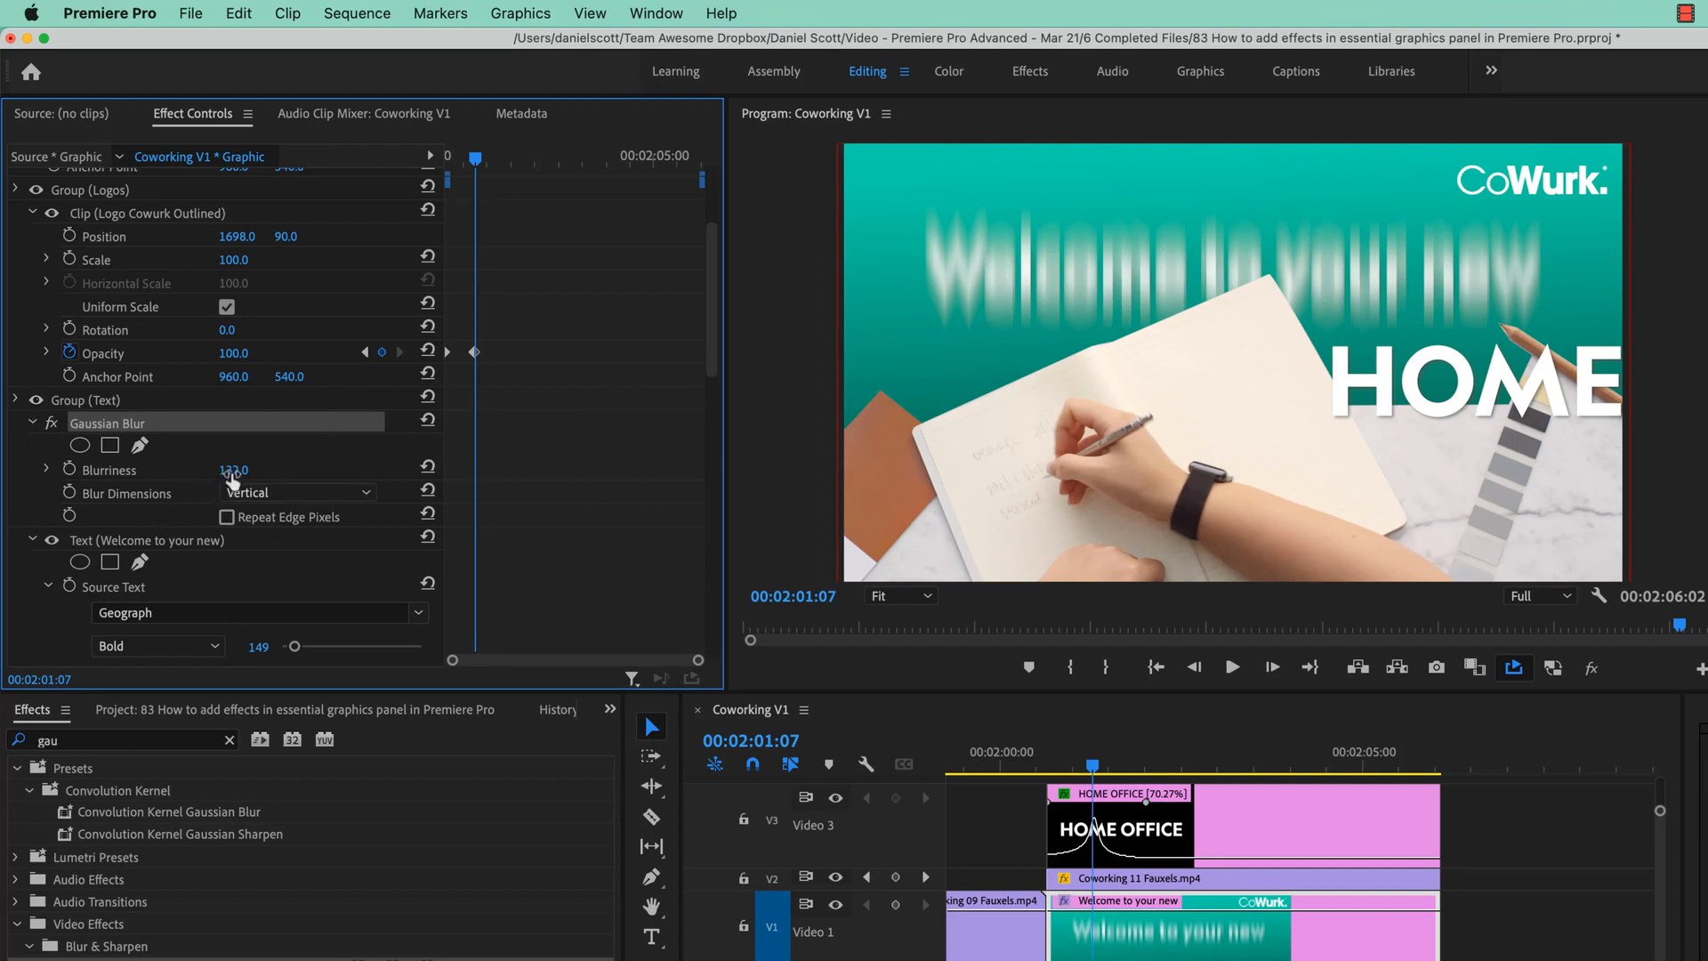
# Set the Gaussian Blur's Blurriness to 124 and place the playhead at 00:02:01:00.
pyautogui.moveTo(230, 470); pyautogui.dragTo(240, 469)
pyautogui.moveTo(1093, 768)
pyautogui.mouseDown()
pyautogui.moveTo(1049, 781)
pyautogui.moveTo(1073, 772)
pyautogui.mouseUp()
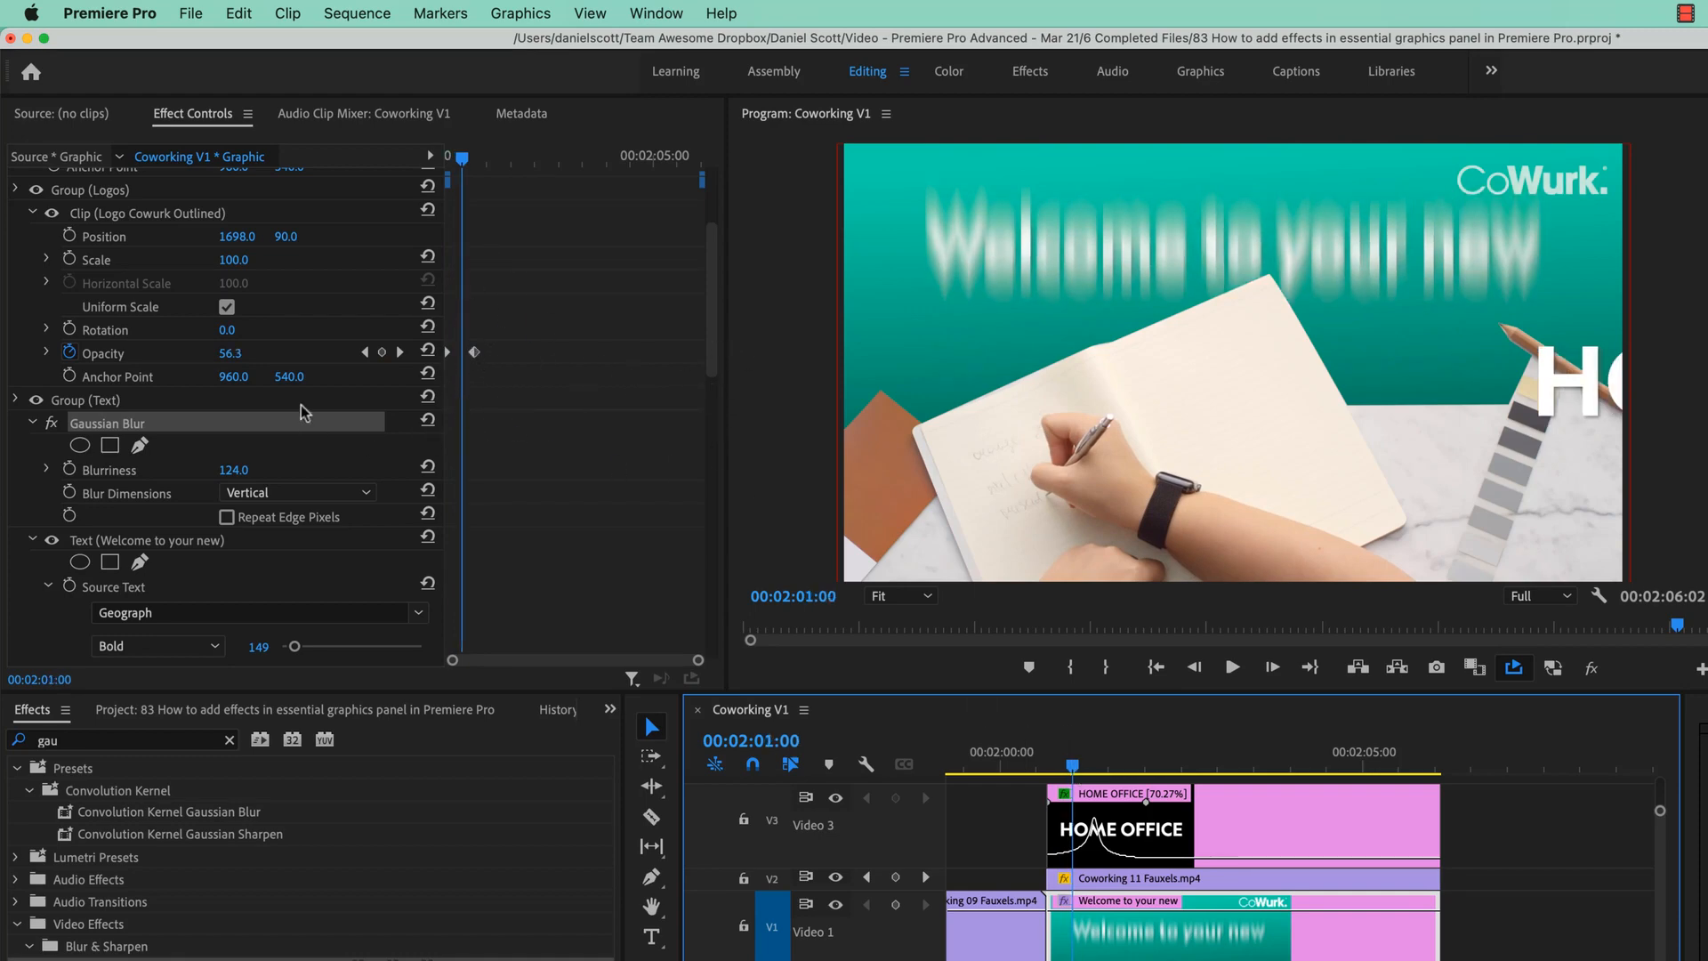
# Look through the graphic's complete property list and the available property display filters.
pyautogui.scroll(3, 642, 430)
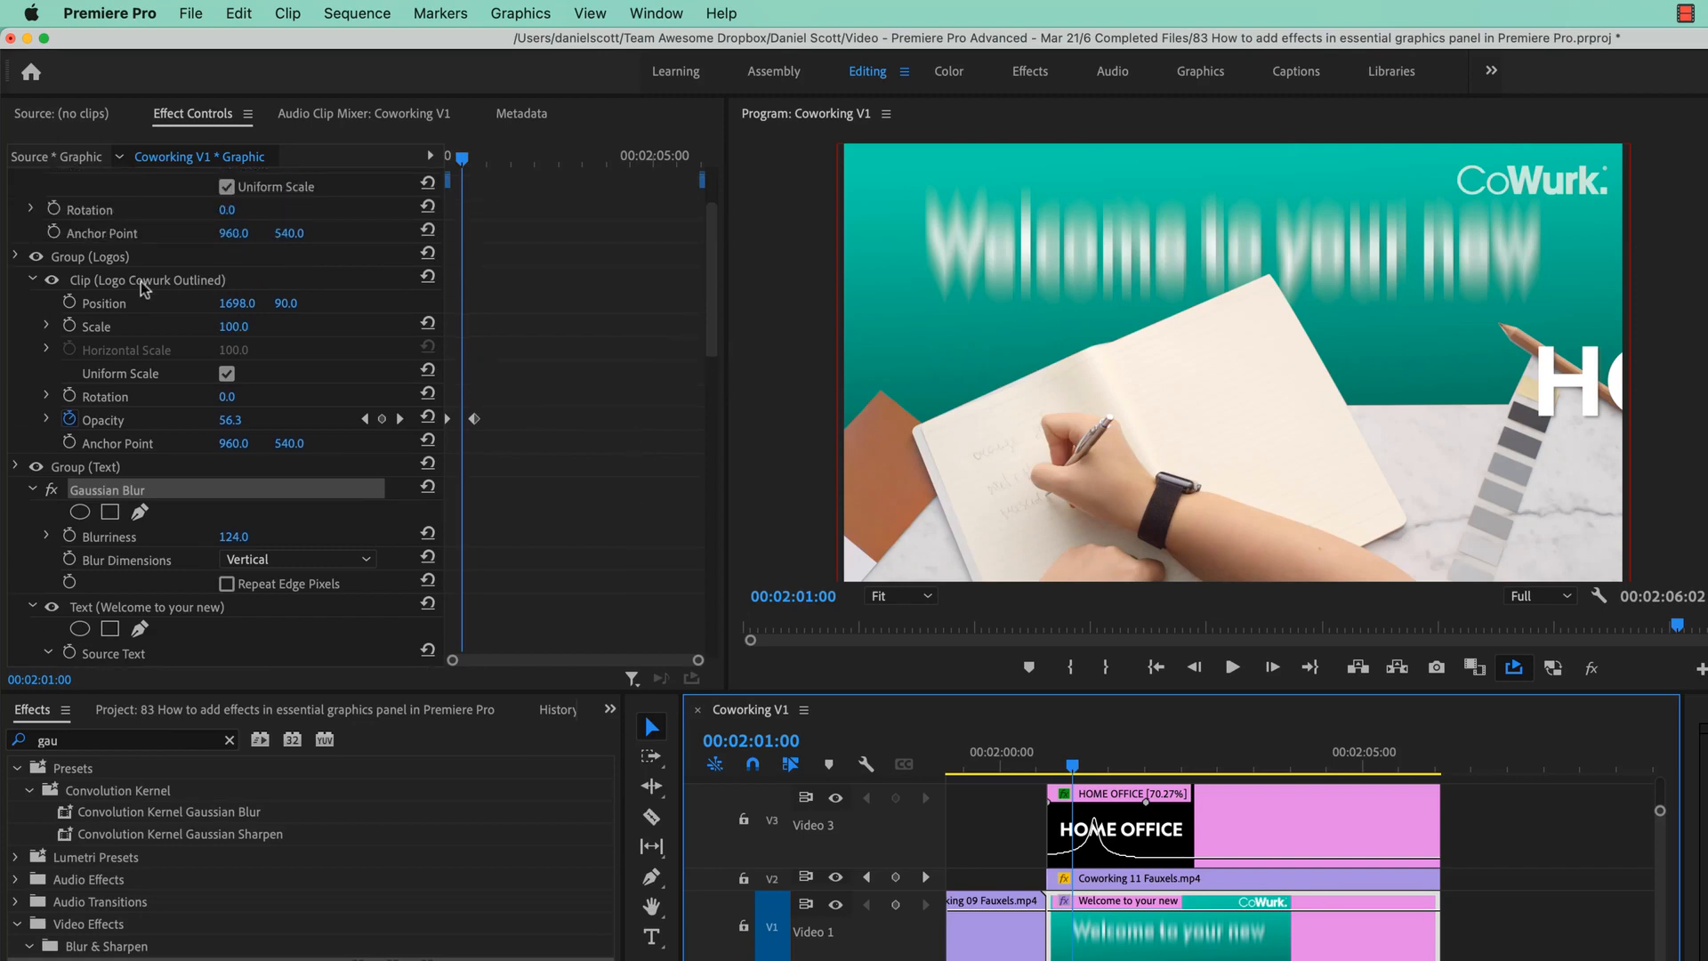
pyautogui.scroll(-10, 235, 487)
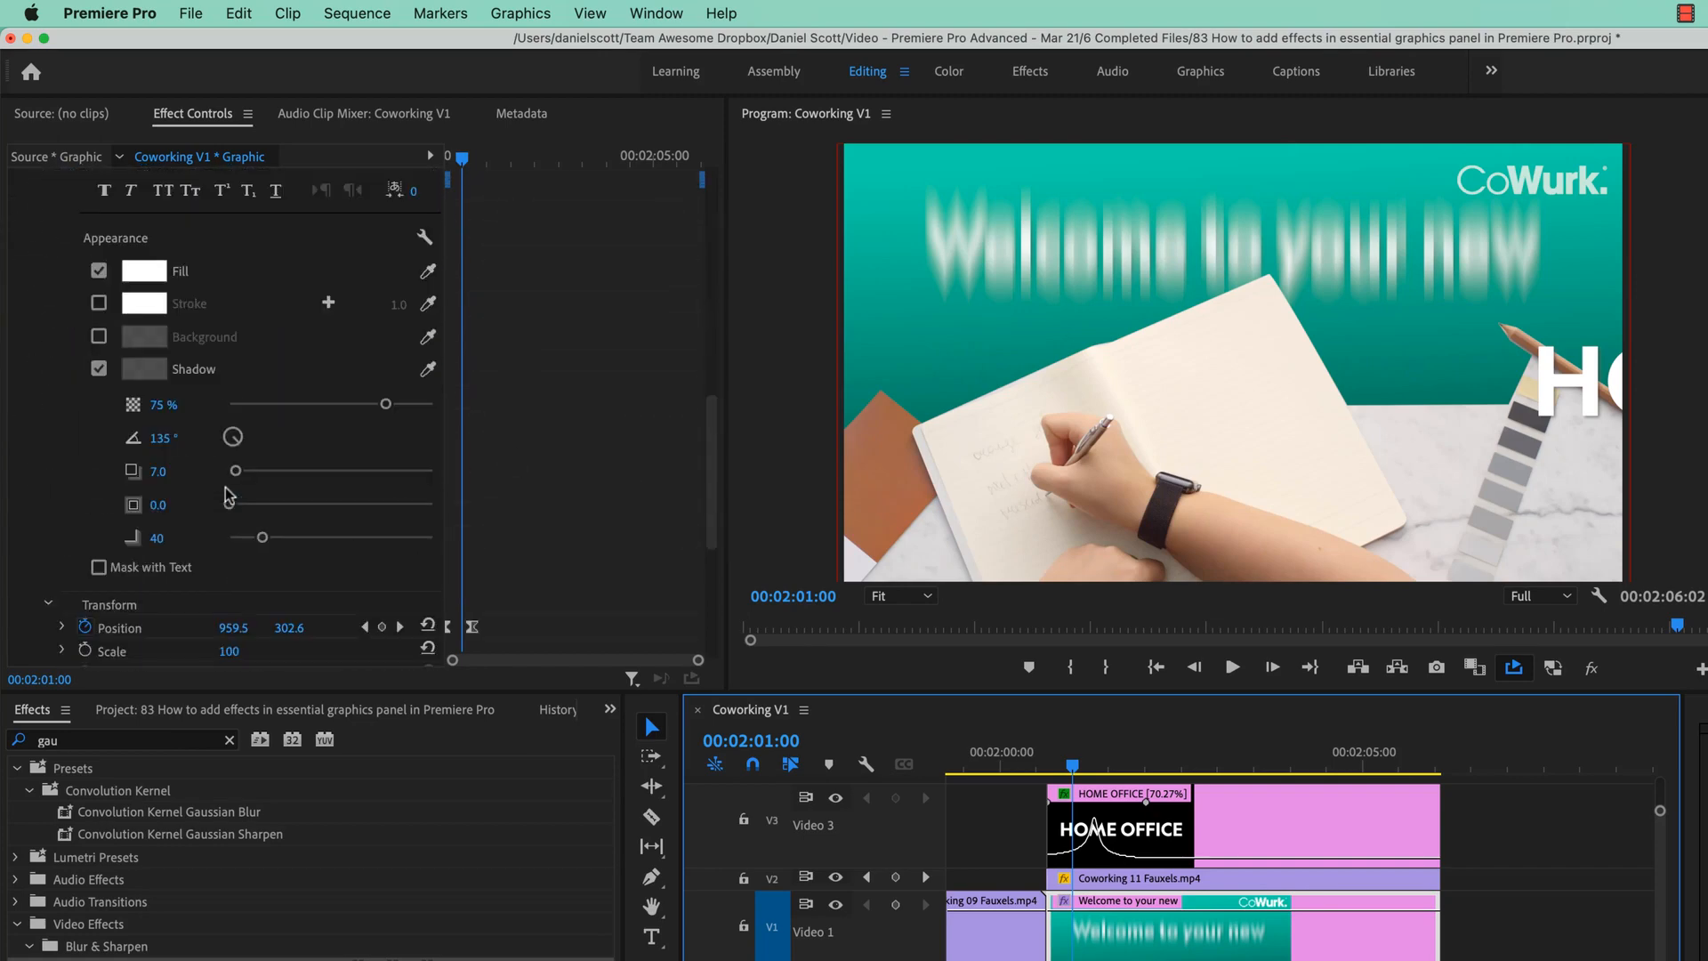
pyautogui.scroll(-8, 229, 495)
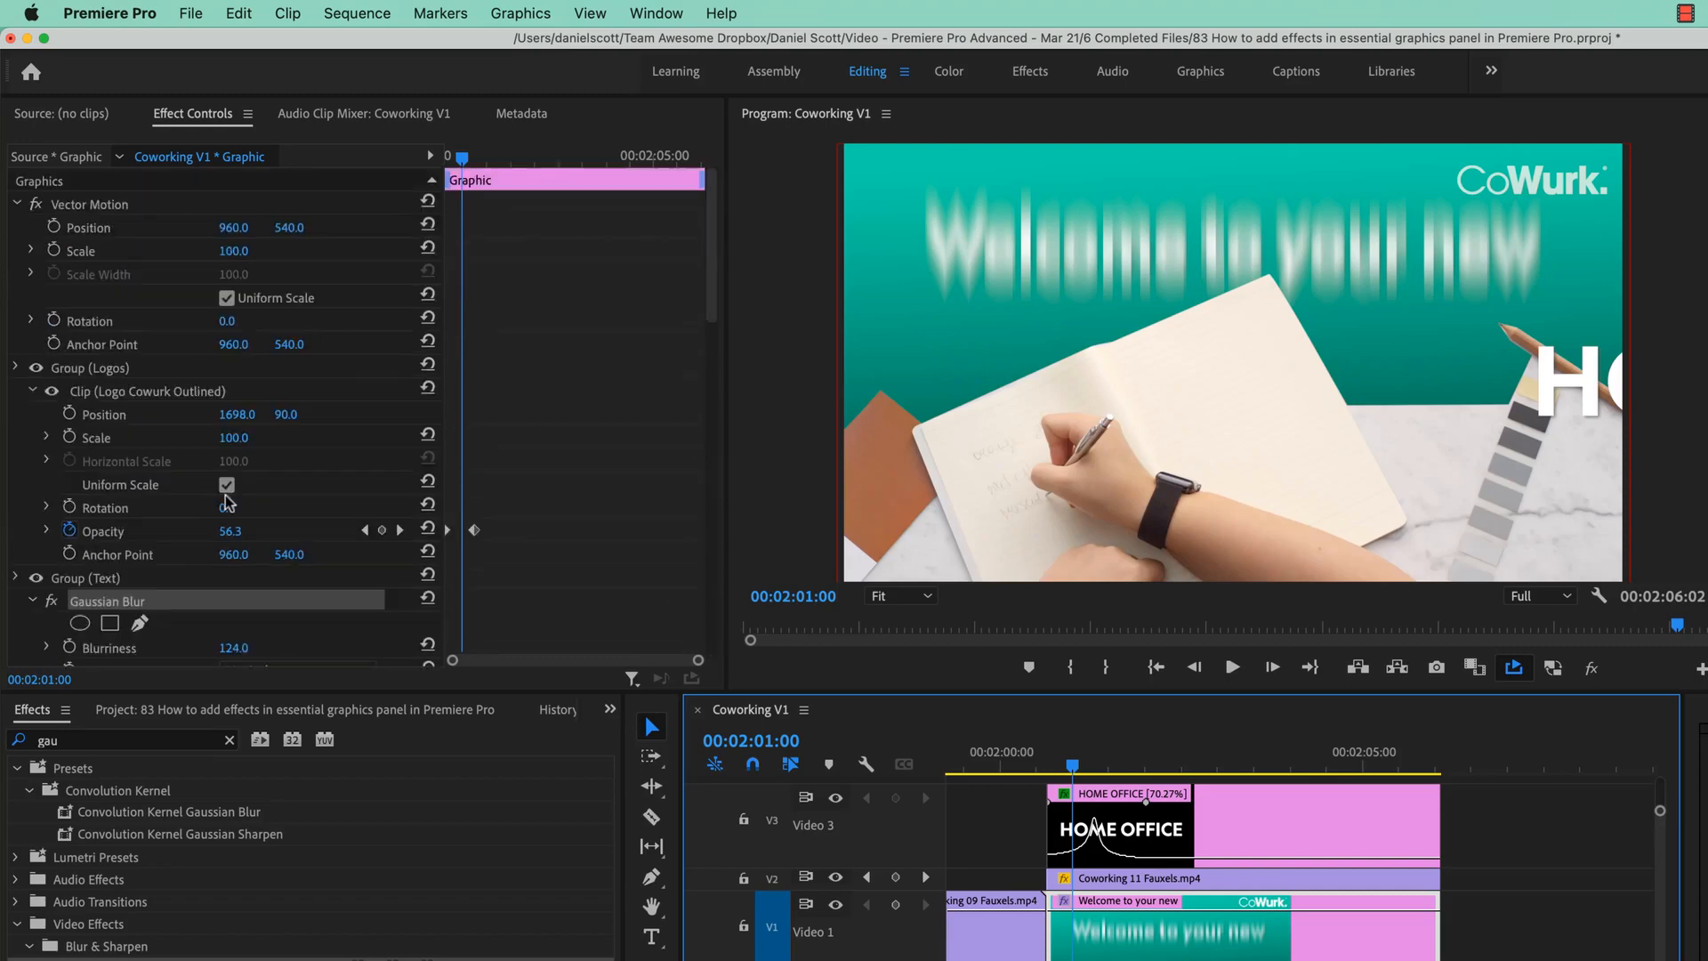
pyautogui.scroll(15, 228, 498)
pyautogui.scroll(-10, 229, 502)
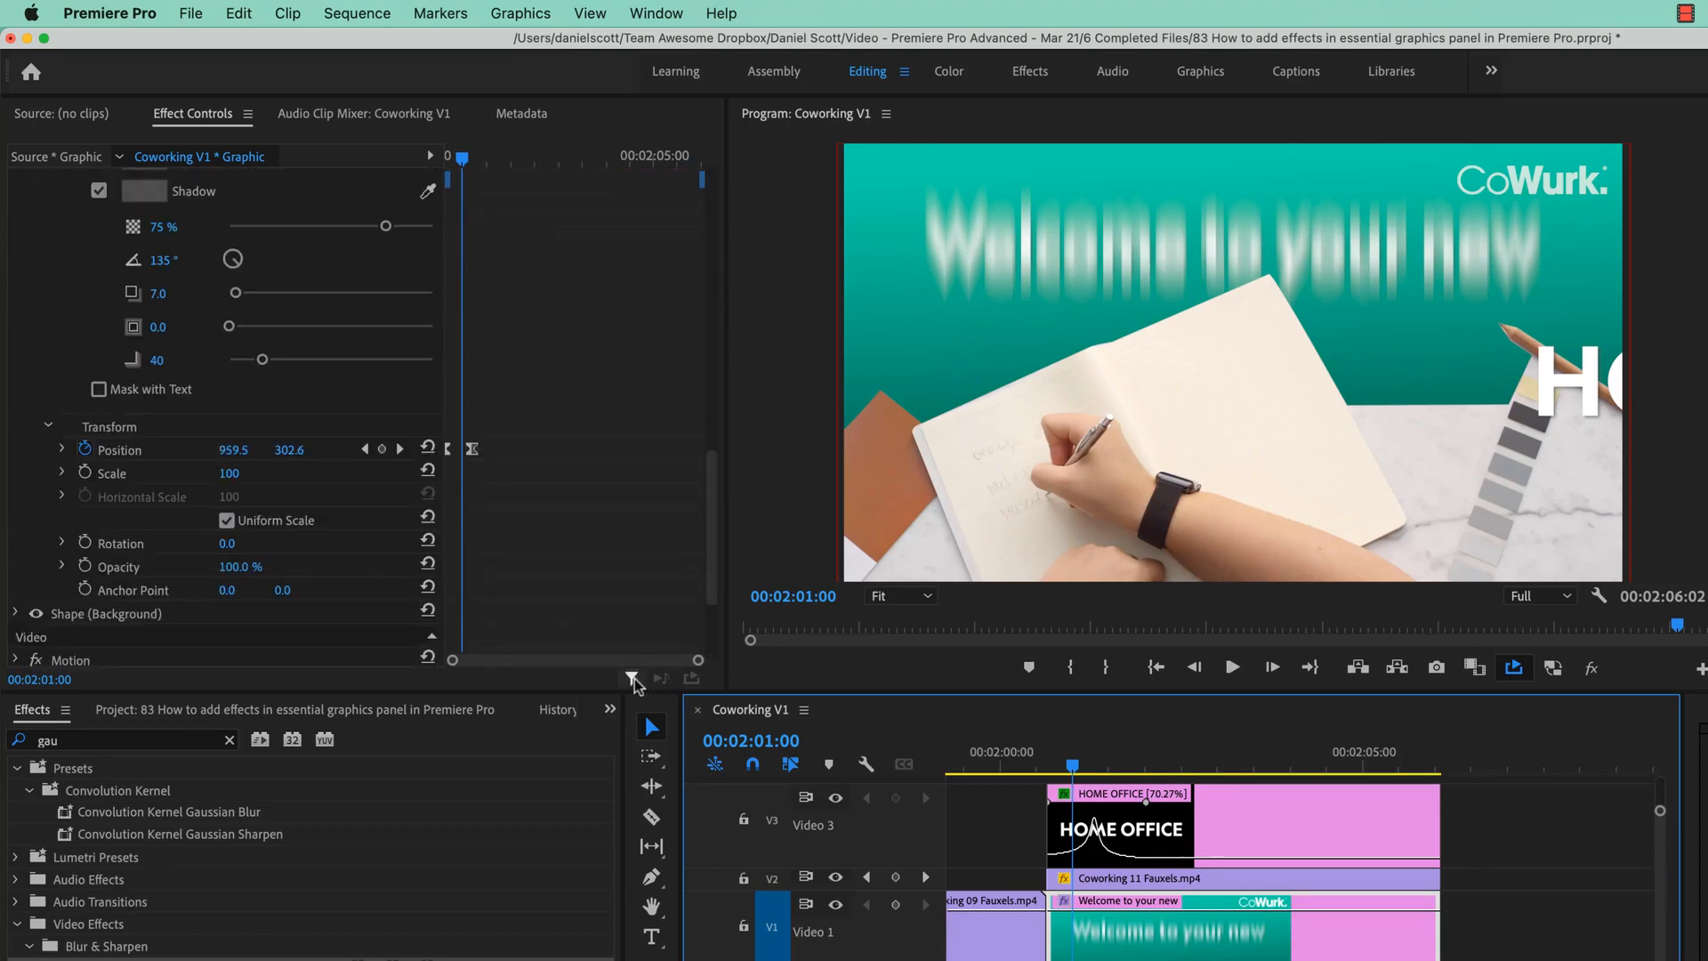
pyautogui.click(633, 678)
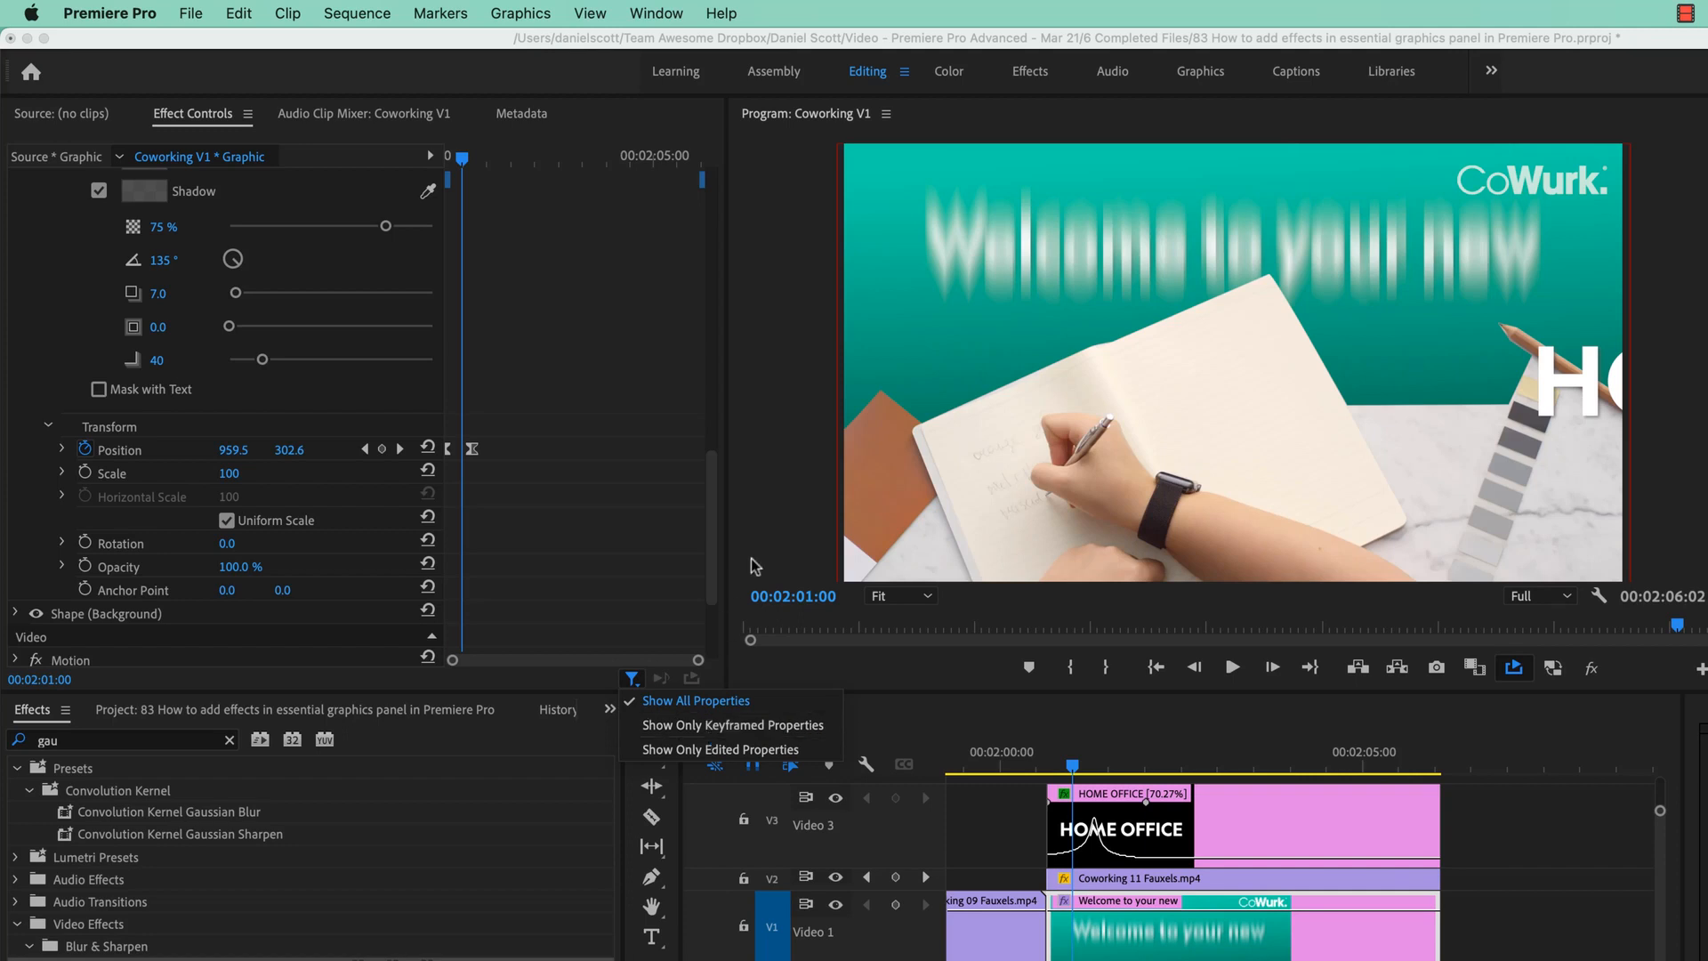
pyautogui.moveTo(714, 564); pyautogui.dragTo(722, 337)
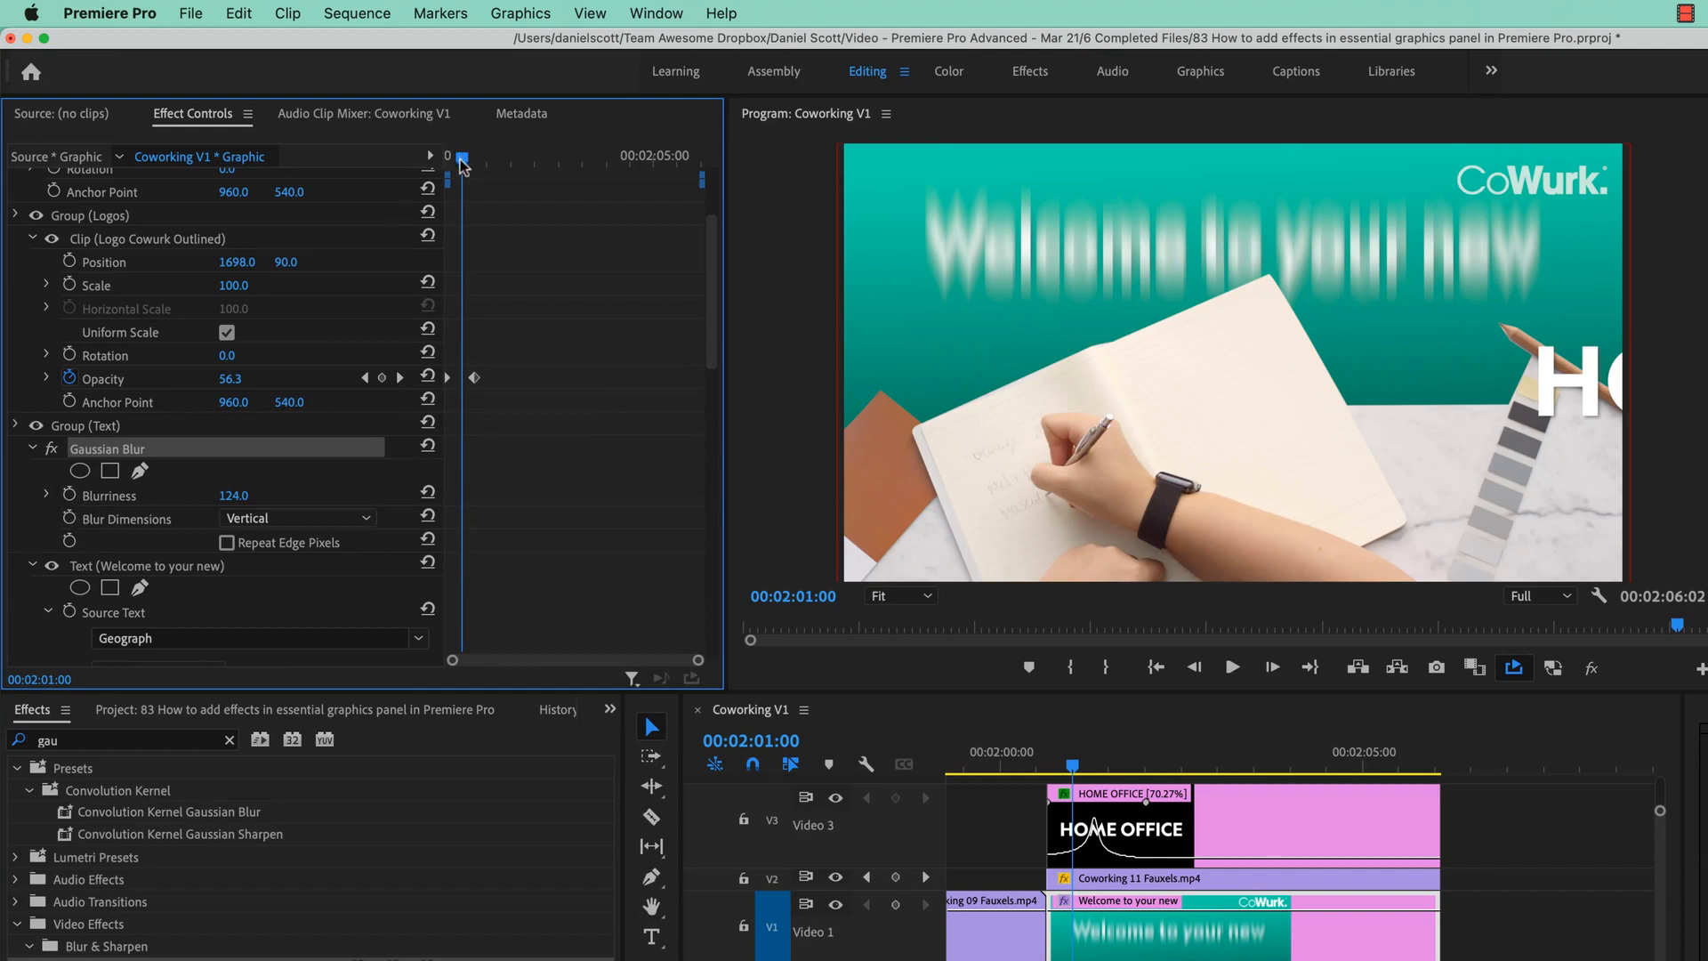
# Start keyframing the Gaussian Blur's Blurriness at 00:02:00:16 and show only the keyframed properties.
pyautogui.moveTo(461, 162); pyautogui.dragTo(438, 164)
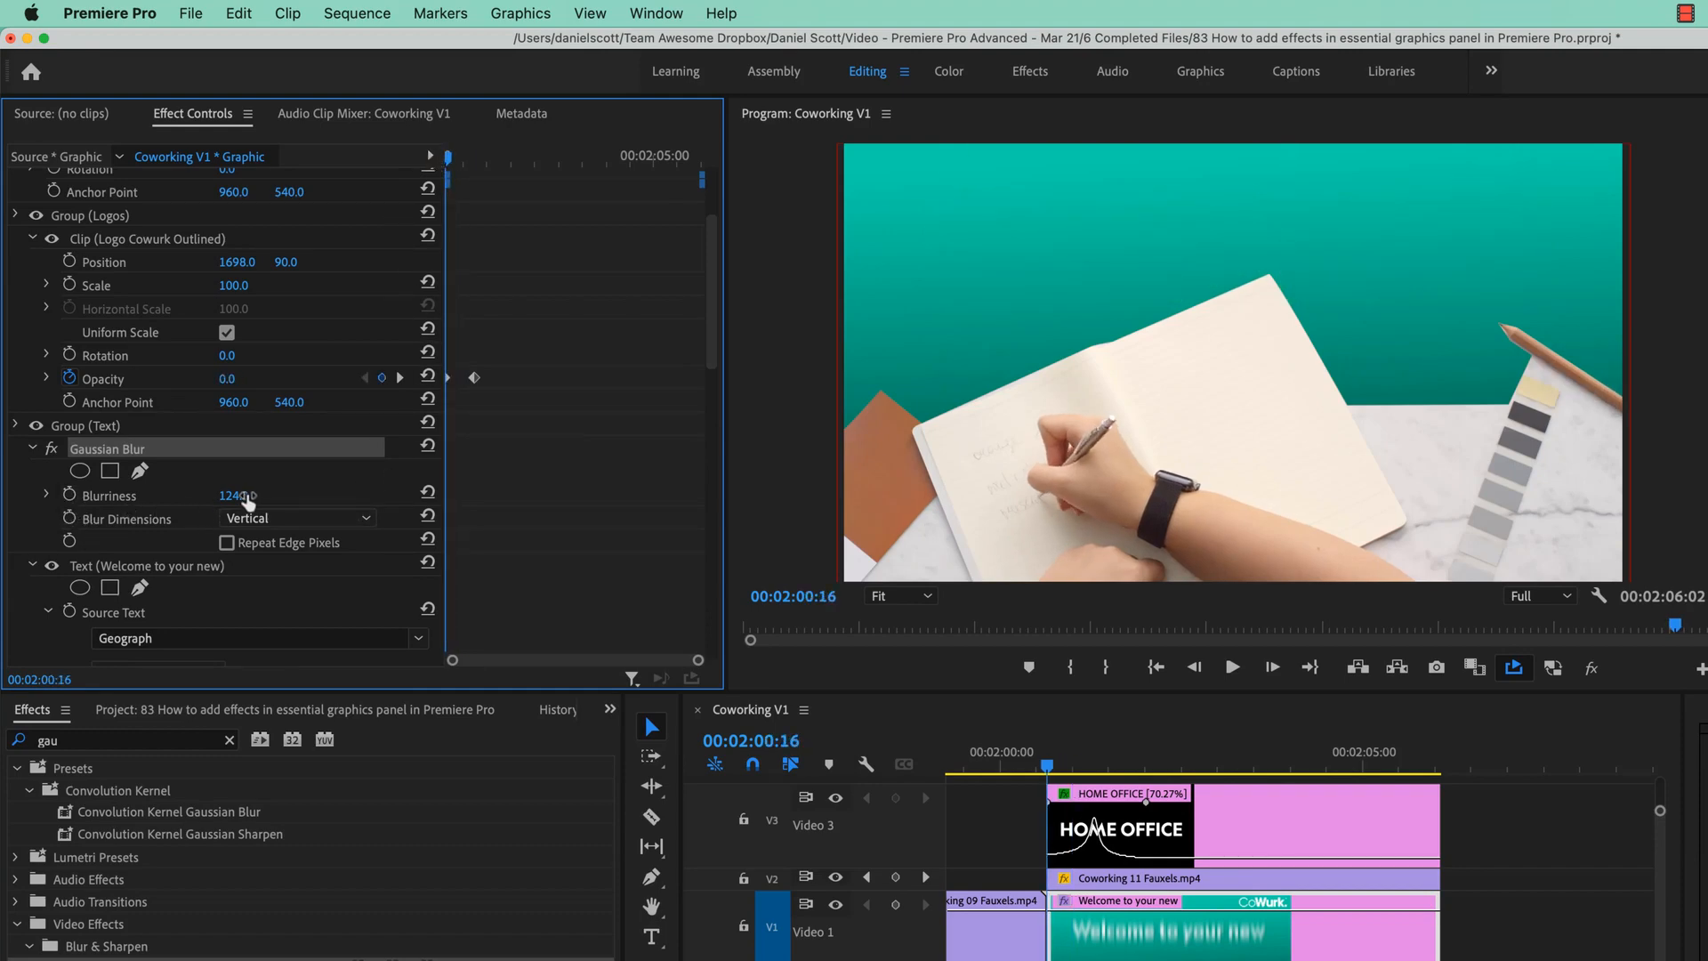
pyautogui.click(71, 496)
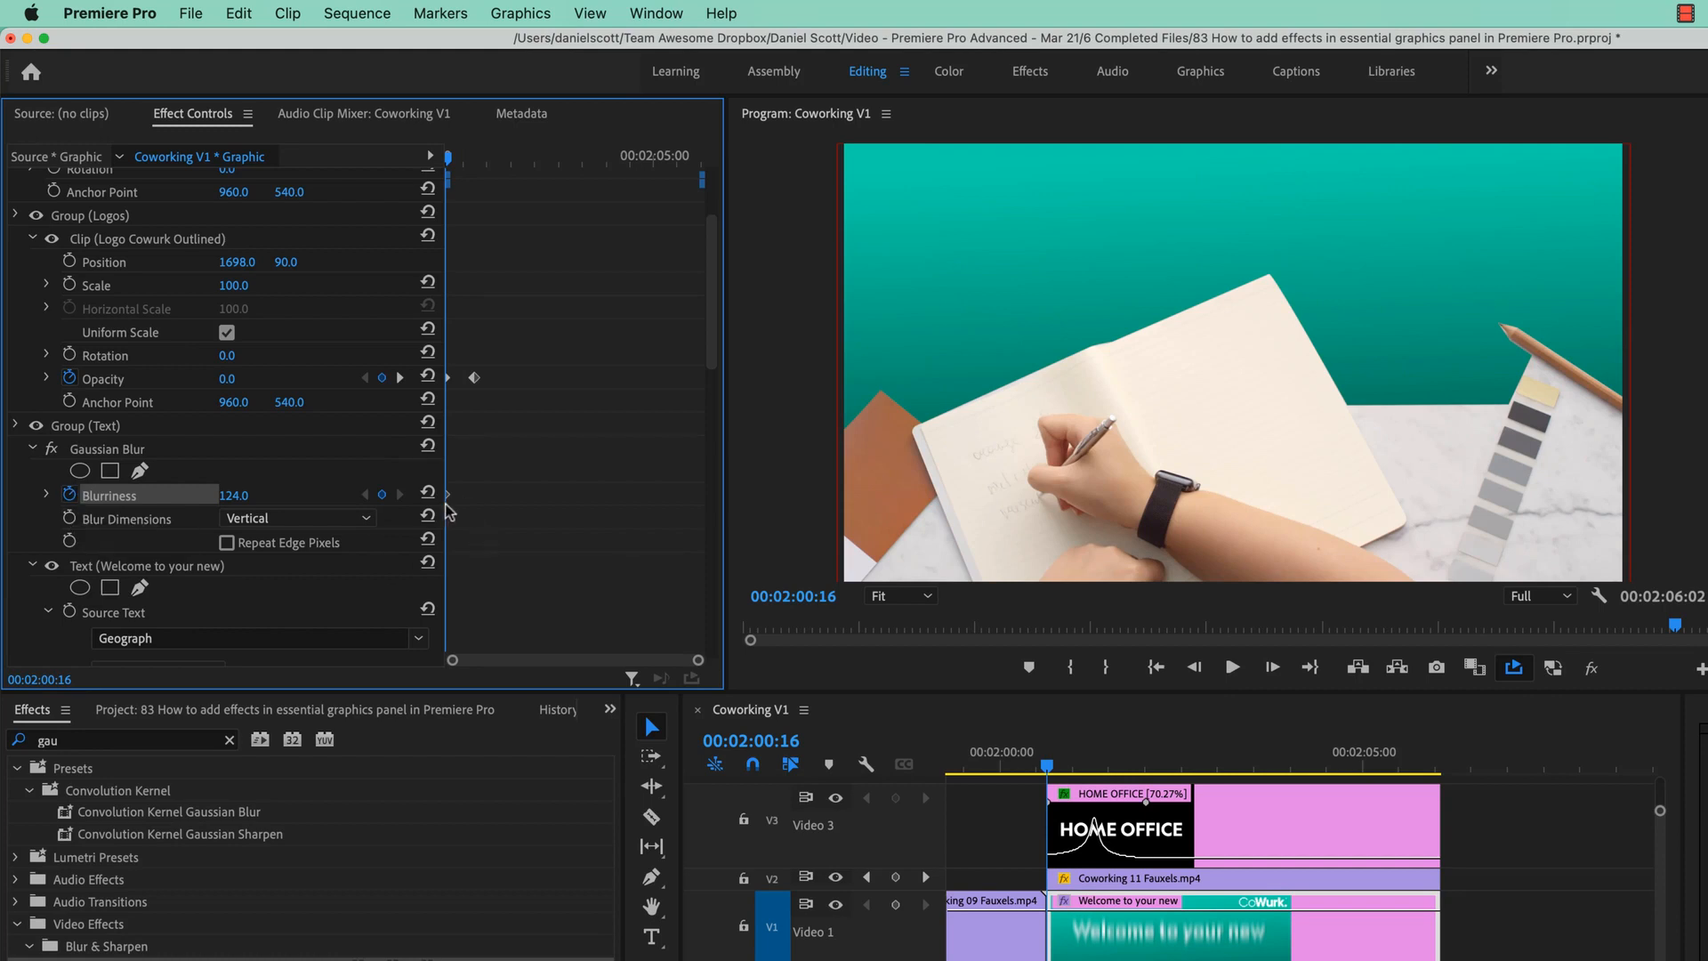
pyautogui.click(631, 679)
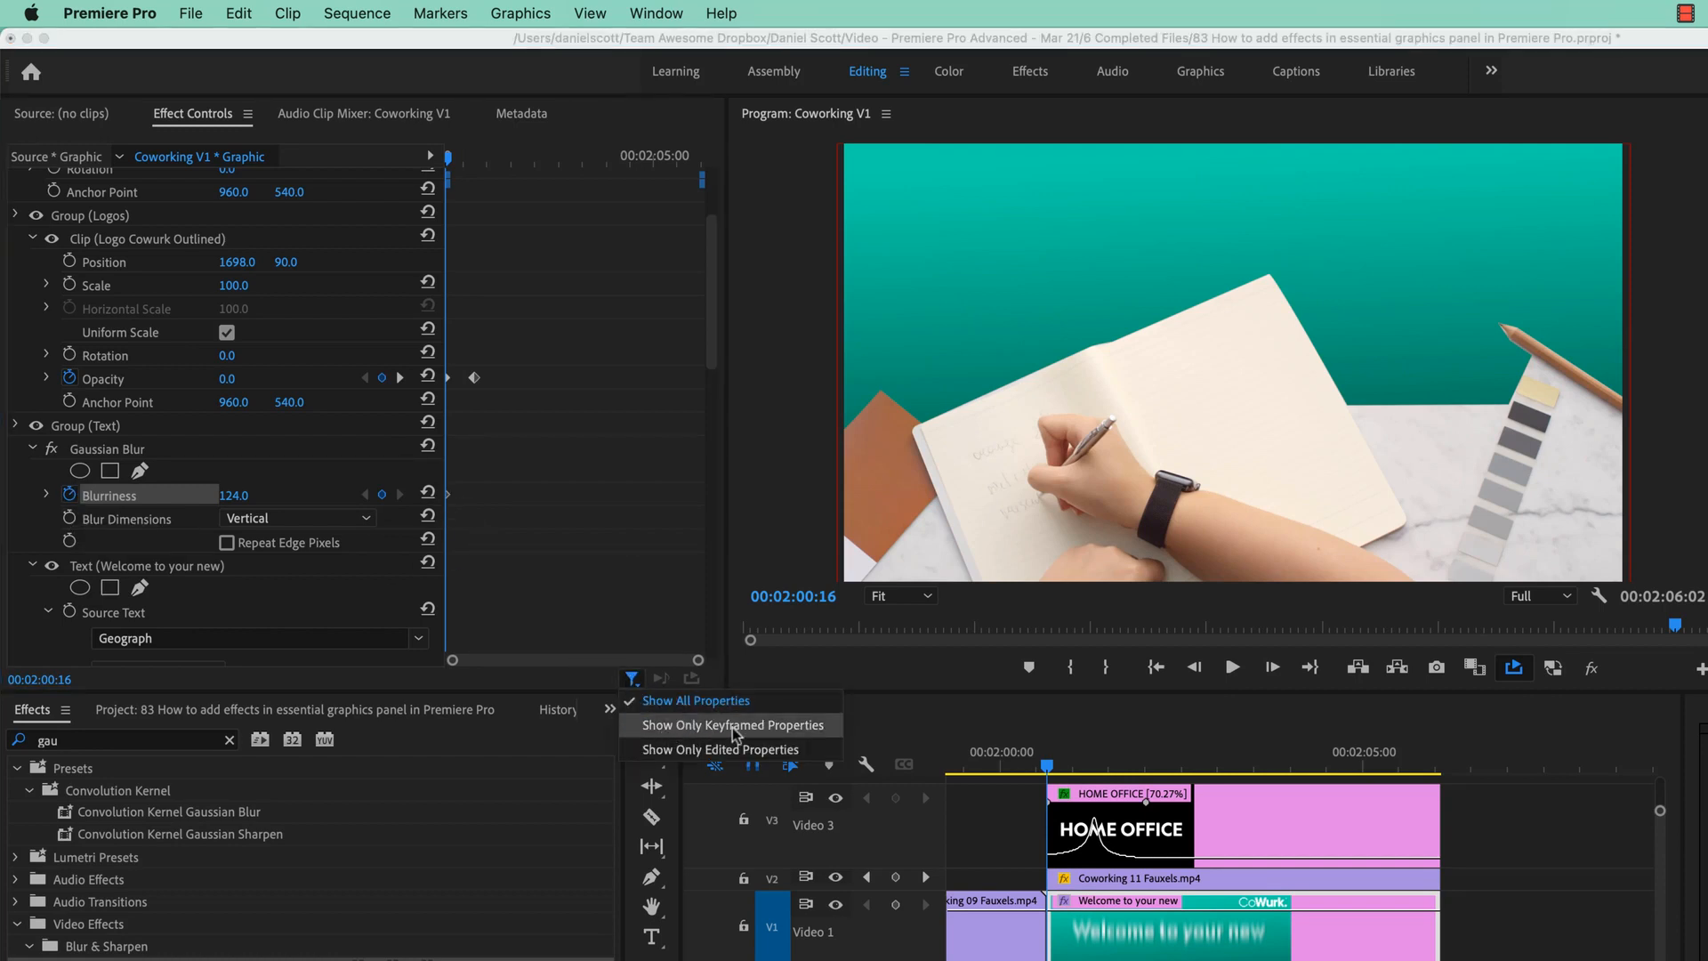
pyautogui.click(695, 727)
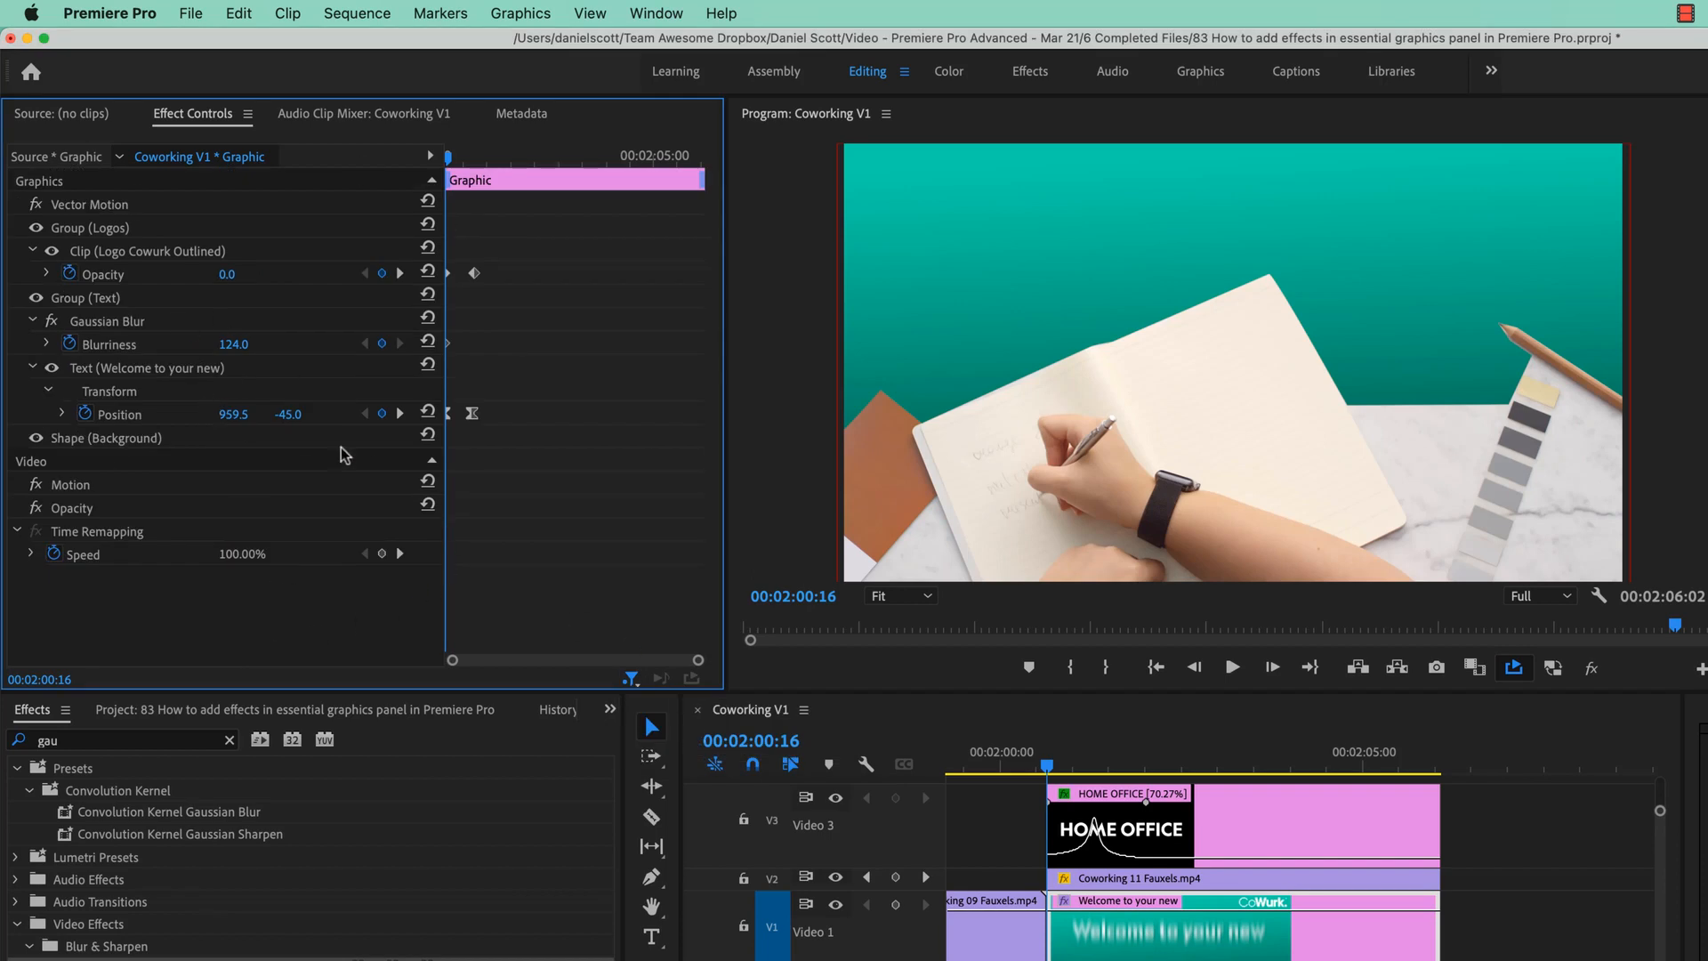
# Add a Blurriness keyframe of 0 at the second Position keyframe of the "Welcome to your new" text, 00:02:01:06.
pyautogui.click(91, 299)
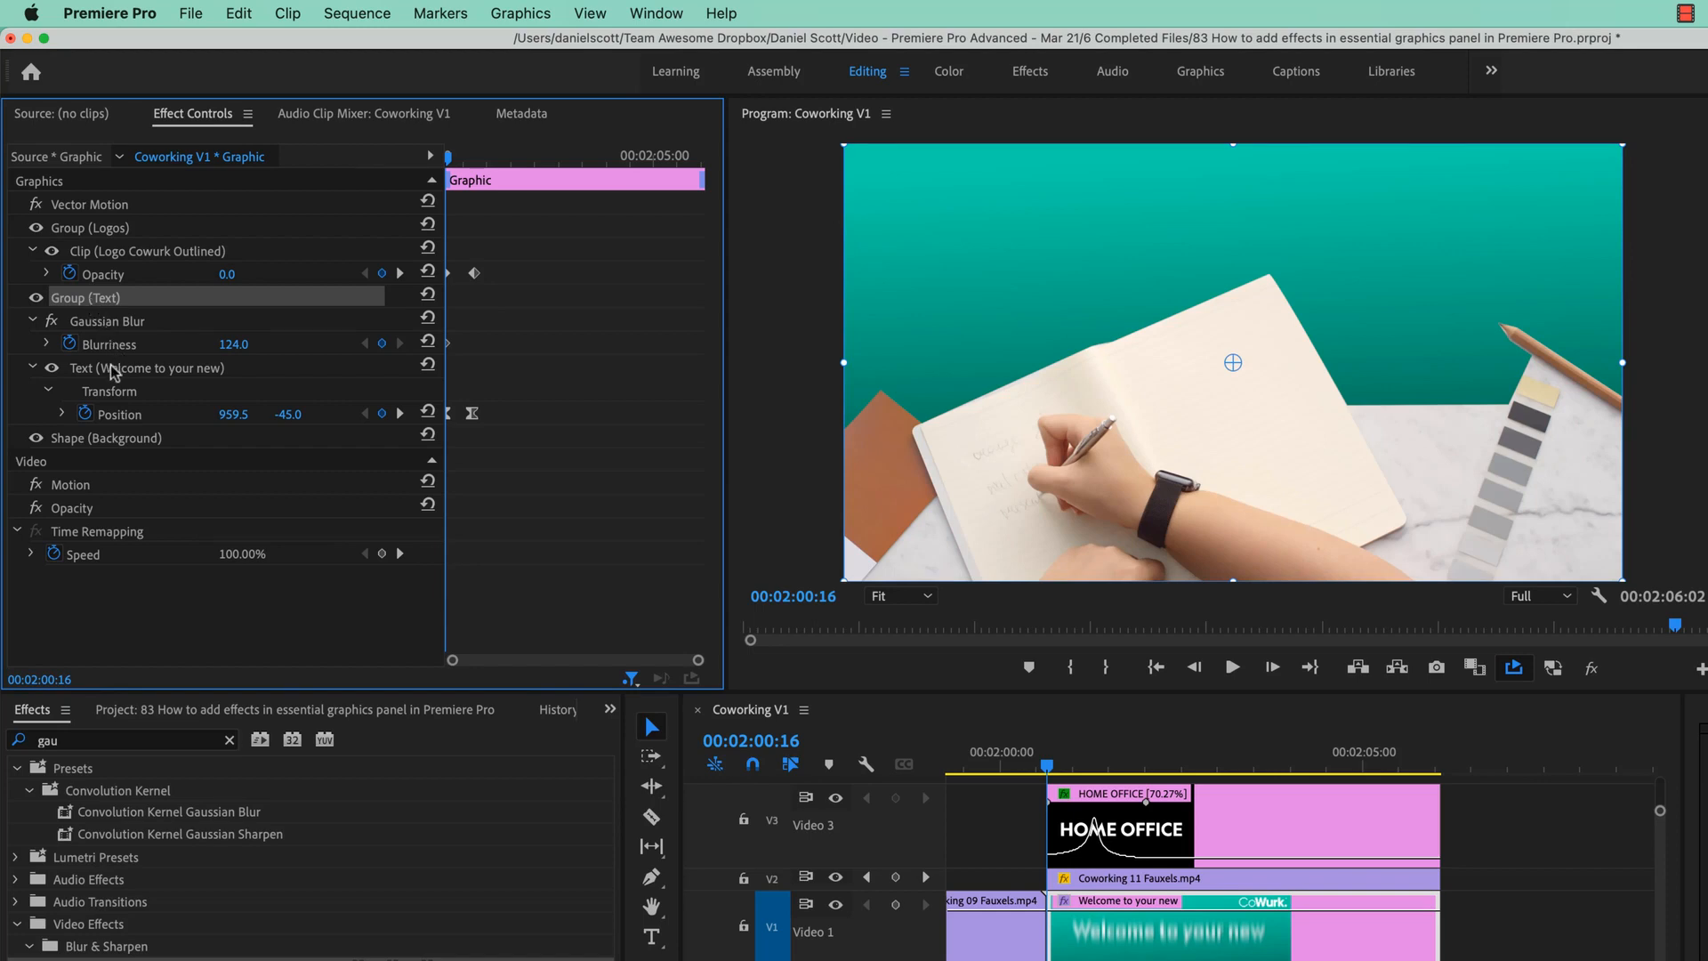
pyautogui.click(134, 416)
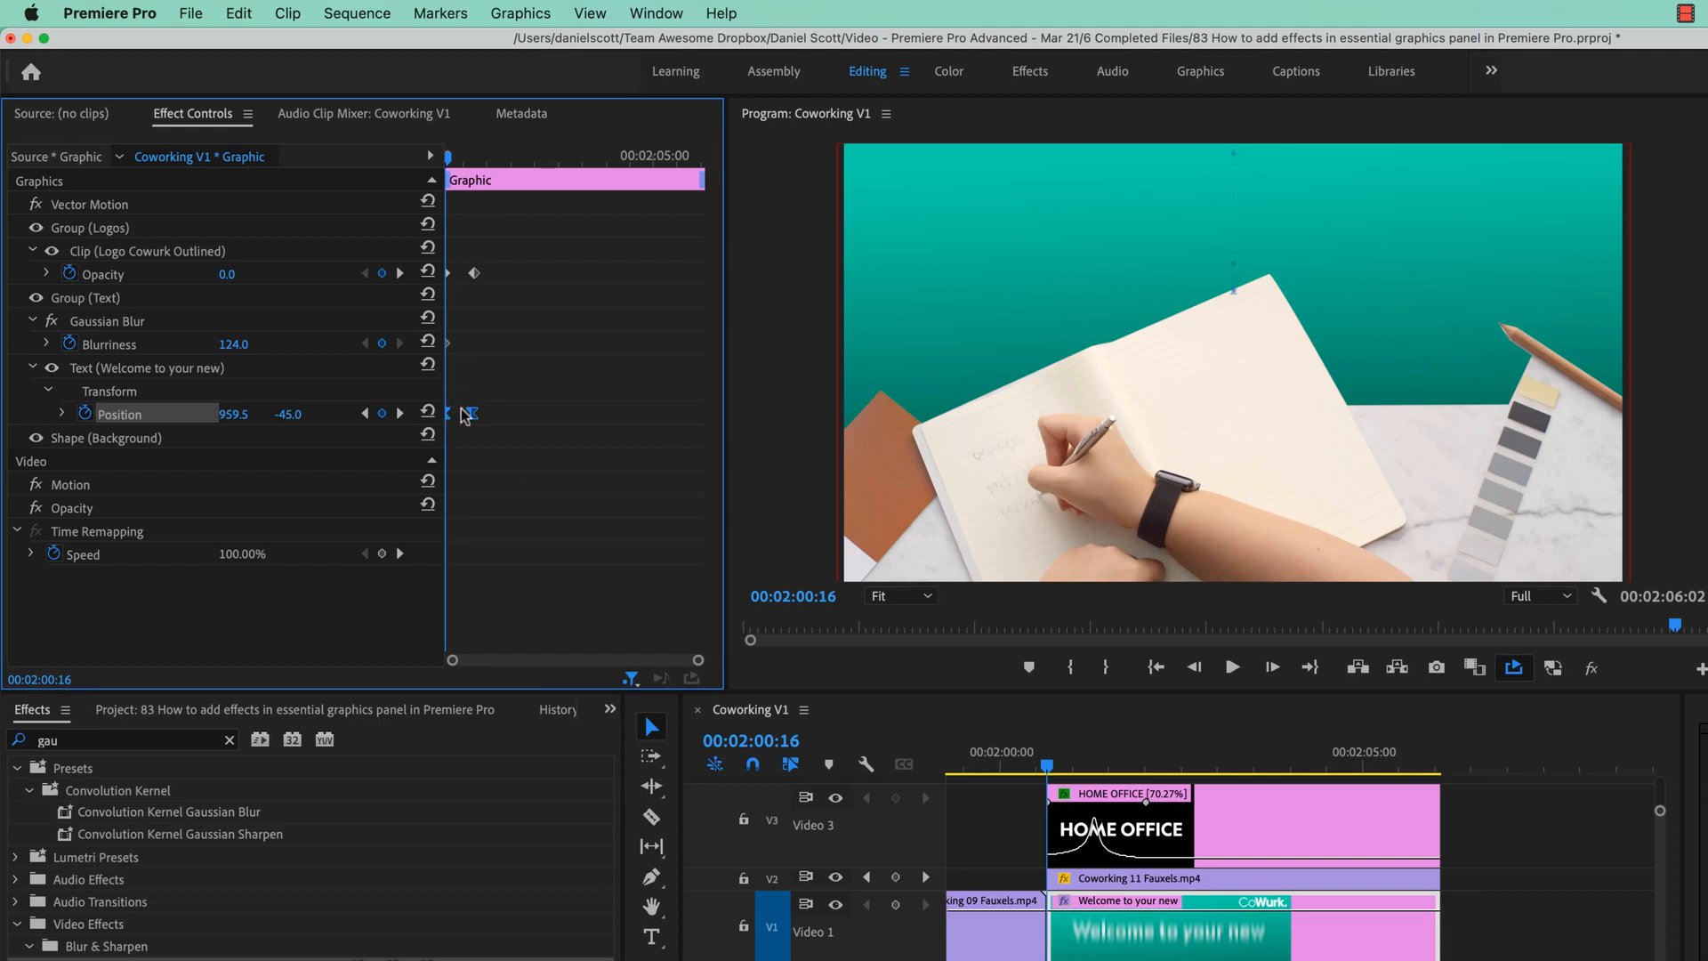
pyautogui.click(400, 414)
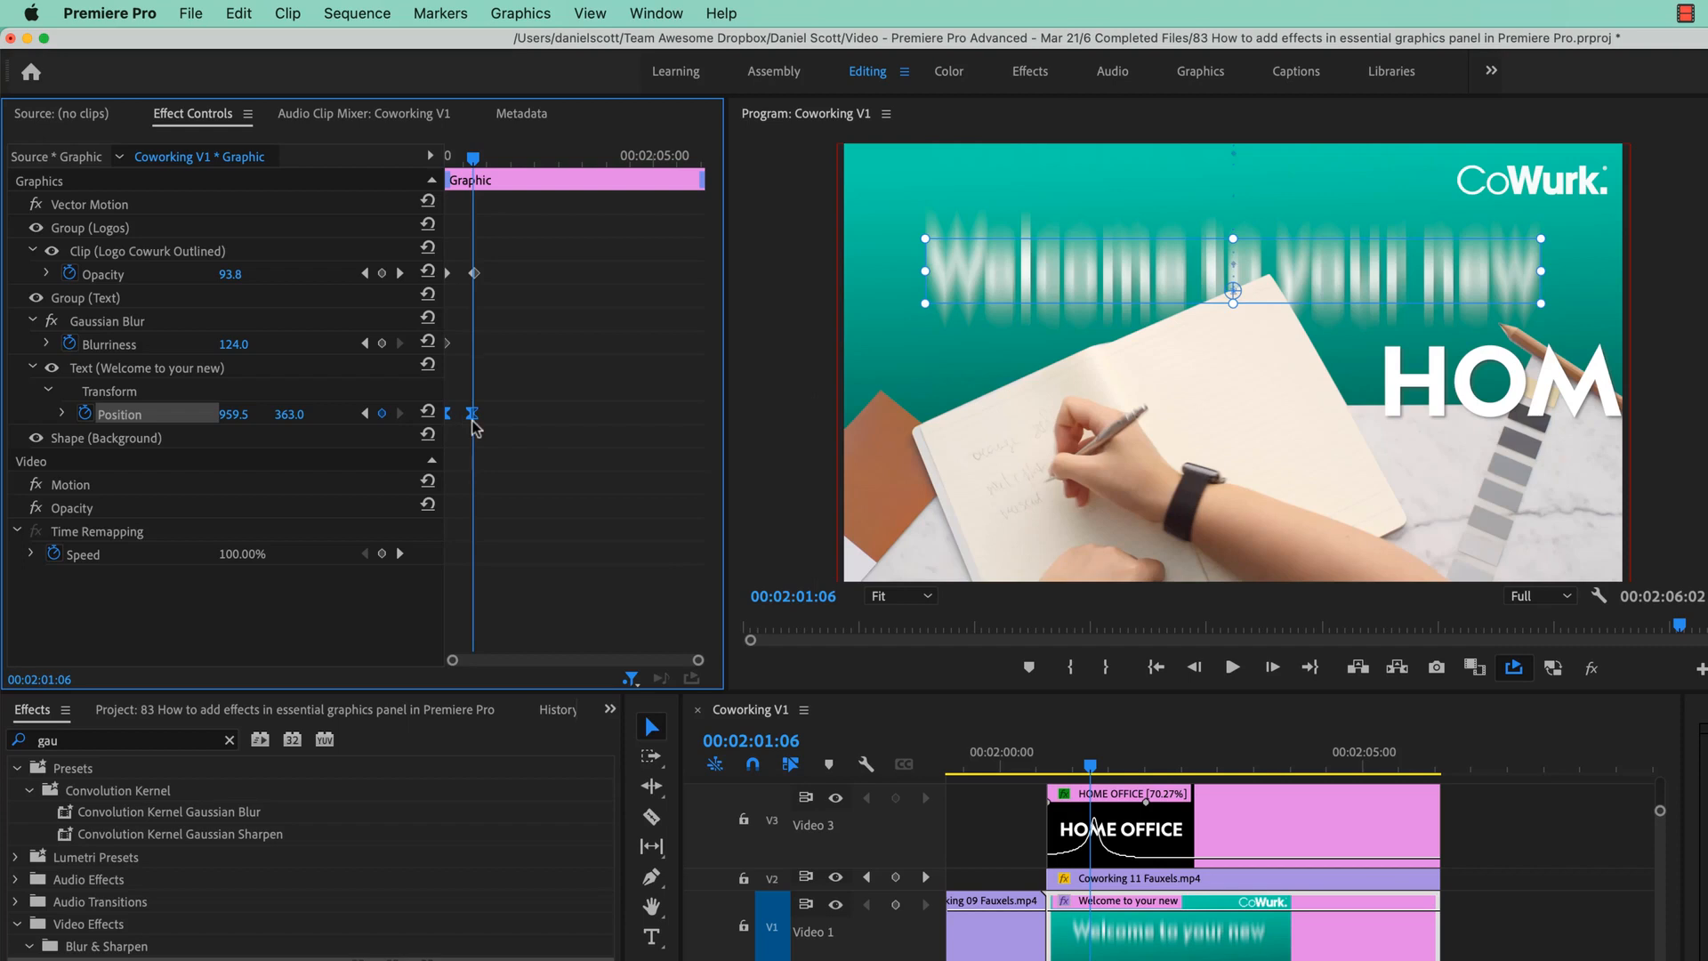
pyautogui.click(242, 345)
pyautogui.write('0')
pyautogui.press('Return')
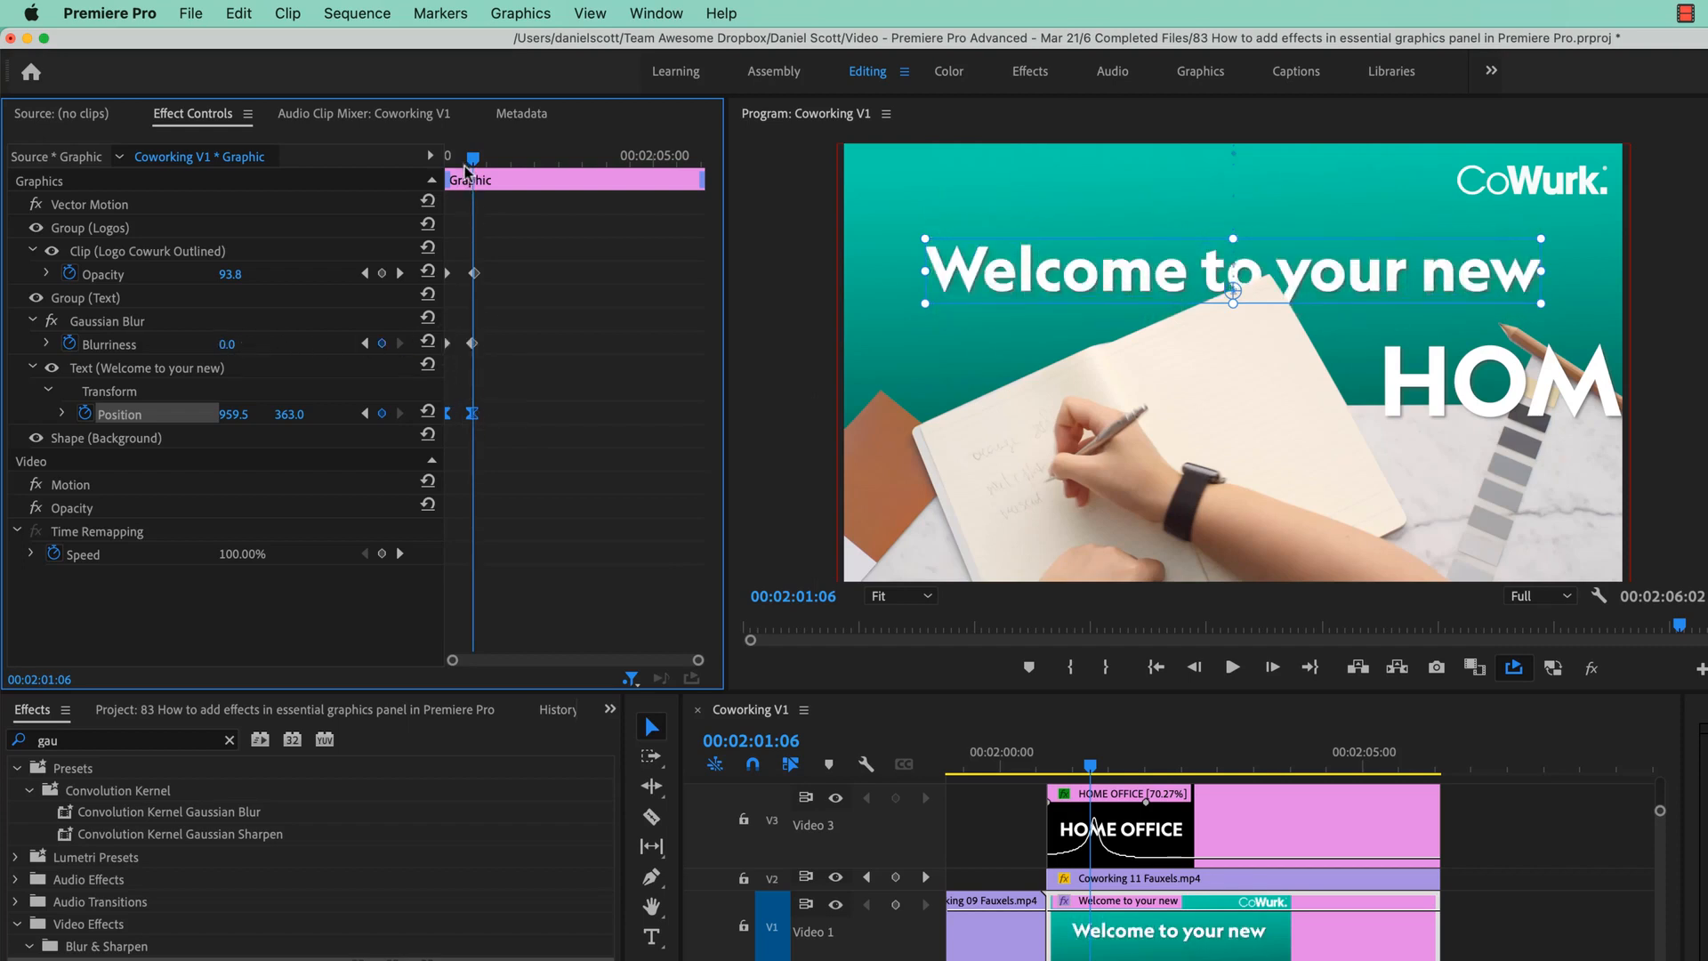
# Play the title's opening animation from 00:02:00:16 to review the animated blur.
pyautogui.moveTo(476, 158); pyautogui.dragTo(378, 169)
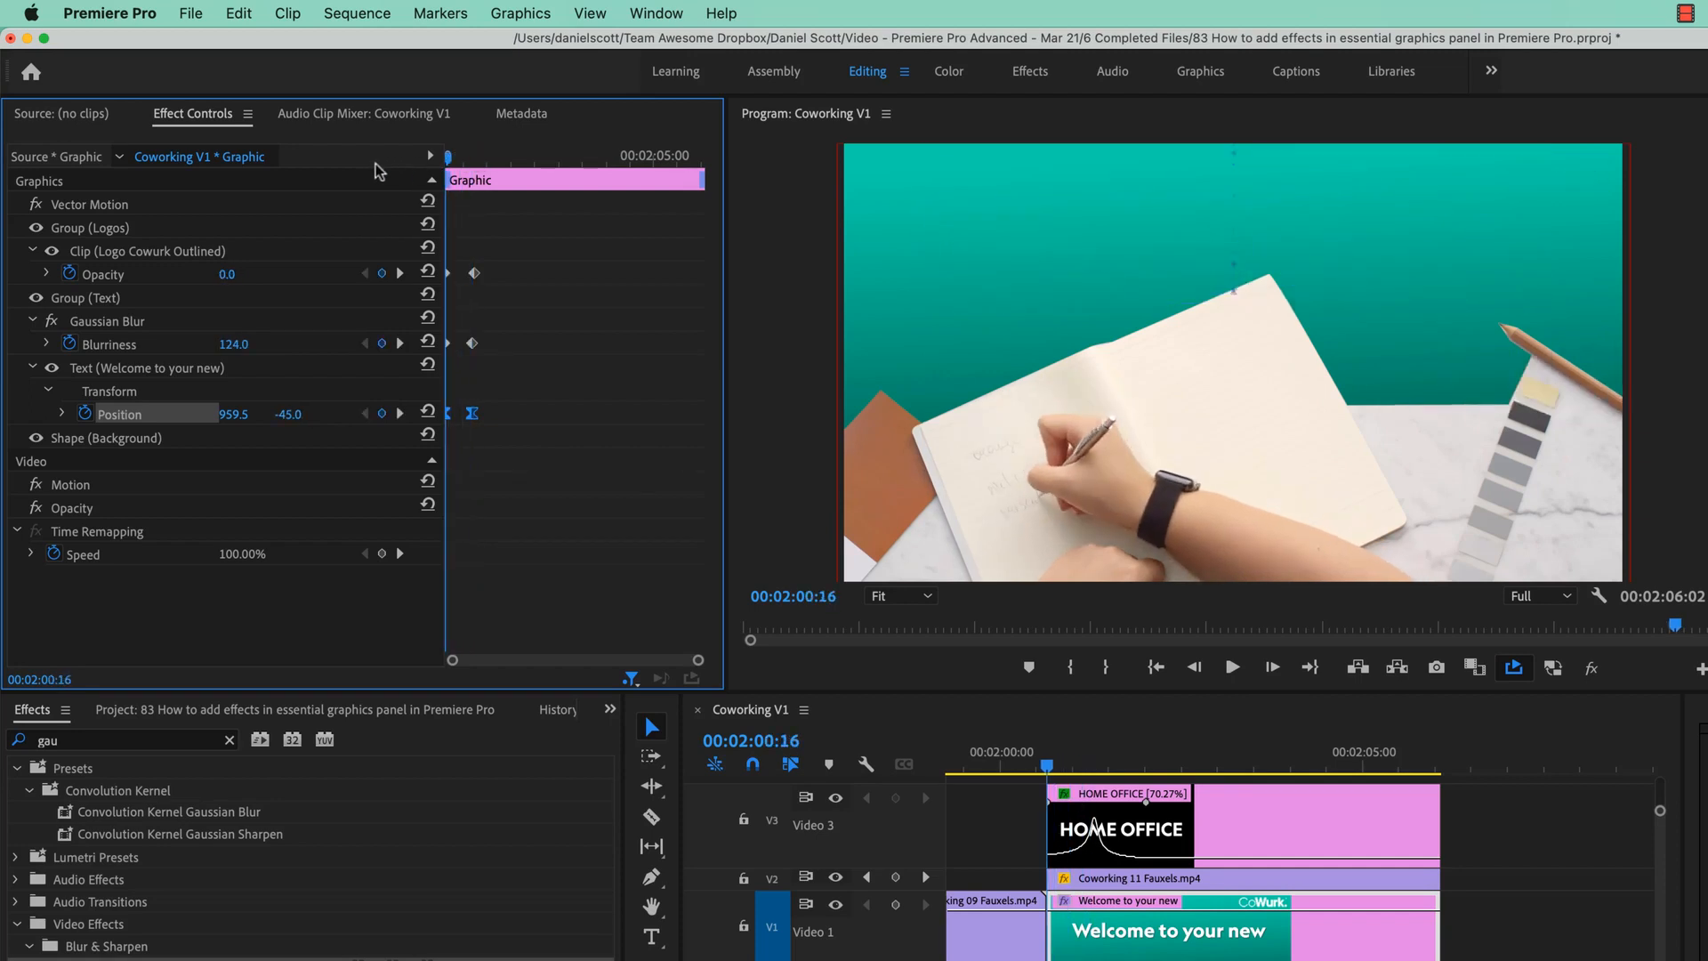
pyautogui.press('space')
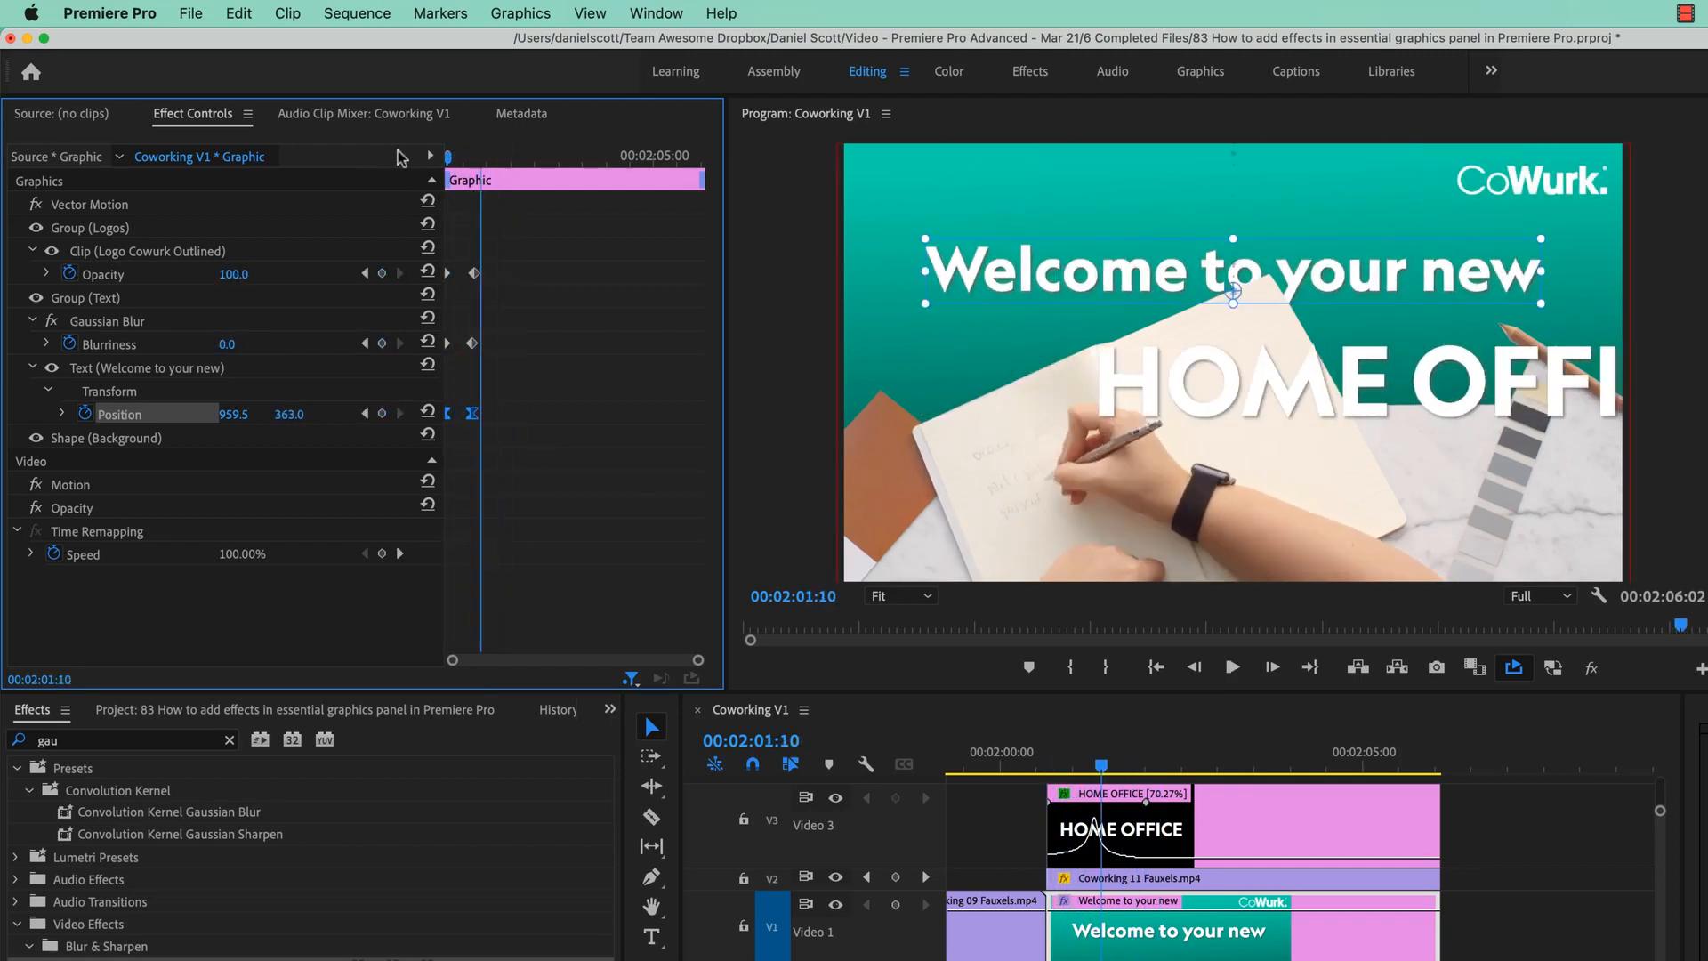
pyautogui.press('space')
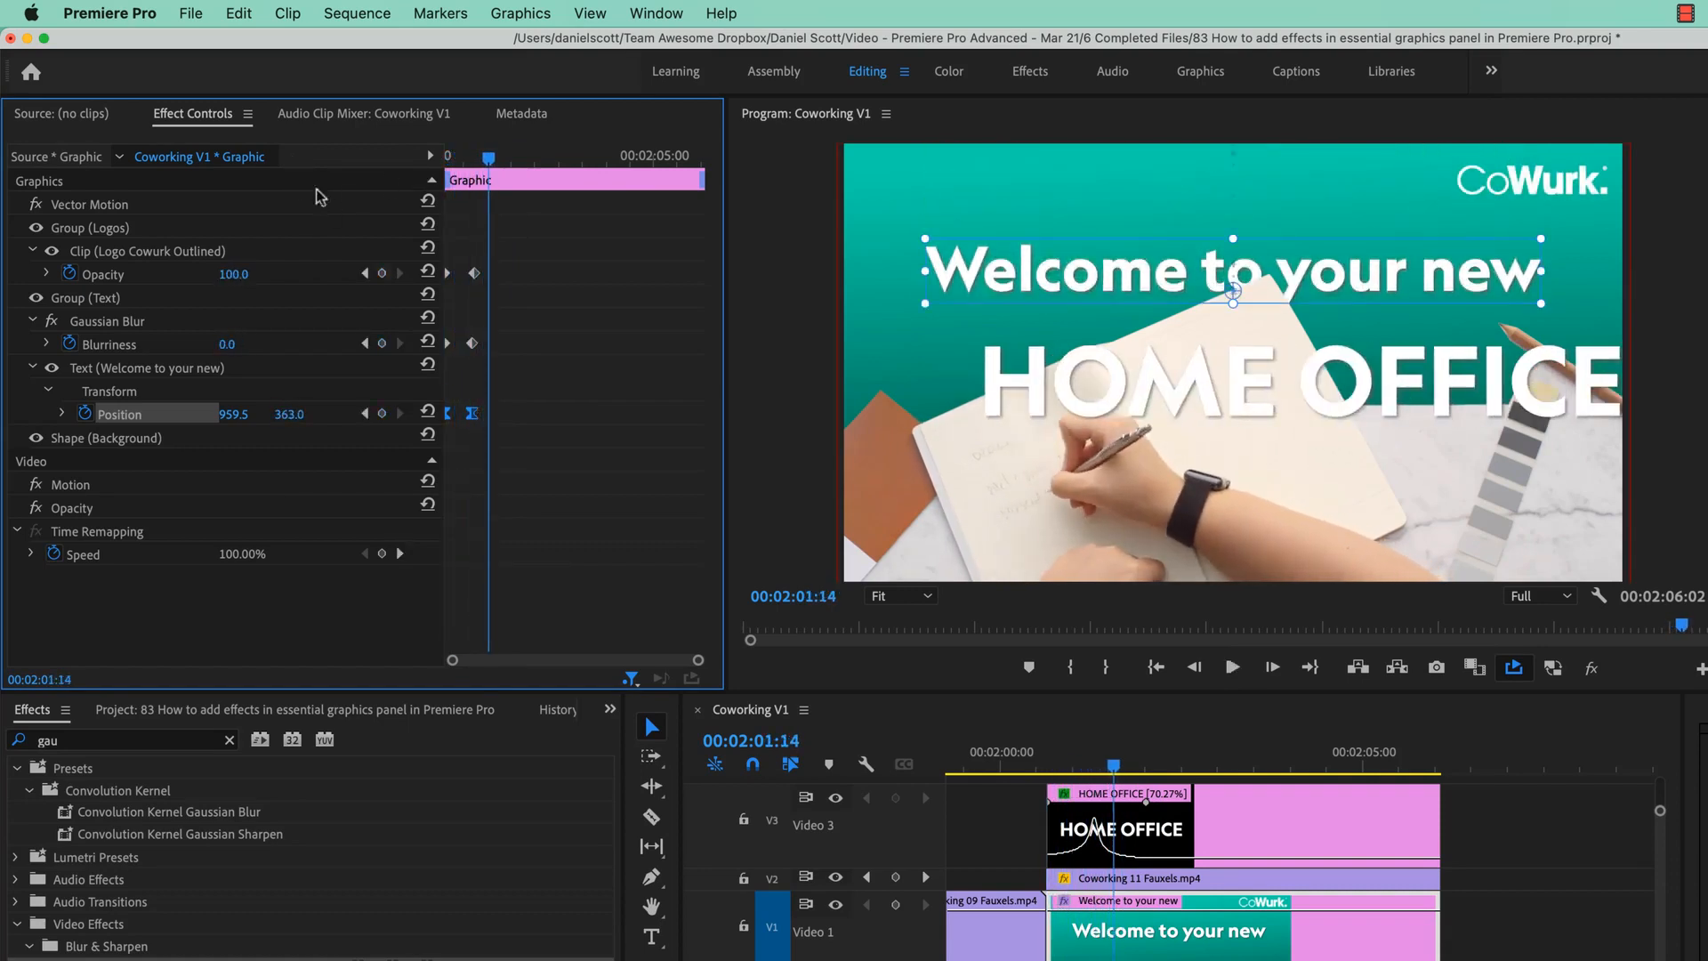
# Move the second Blurriness keyframe slightly earlier than the end of the text's movement and replay the animation from 00:02:00:16.
pyautogui.click(470, 345)
pyautogui.moveTo(467, 345); pyautogui.dragTo(460, 345)
pyautogui.moveTo(488, 157); pyautogui.dragTo(336, 169)
pyautogui.press('space')
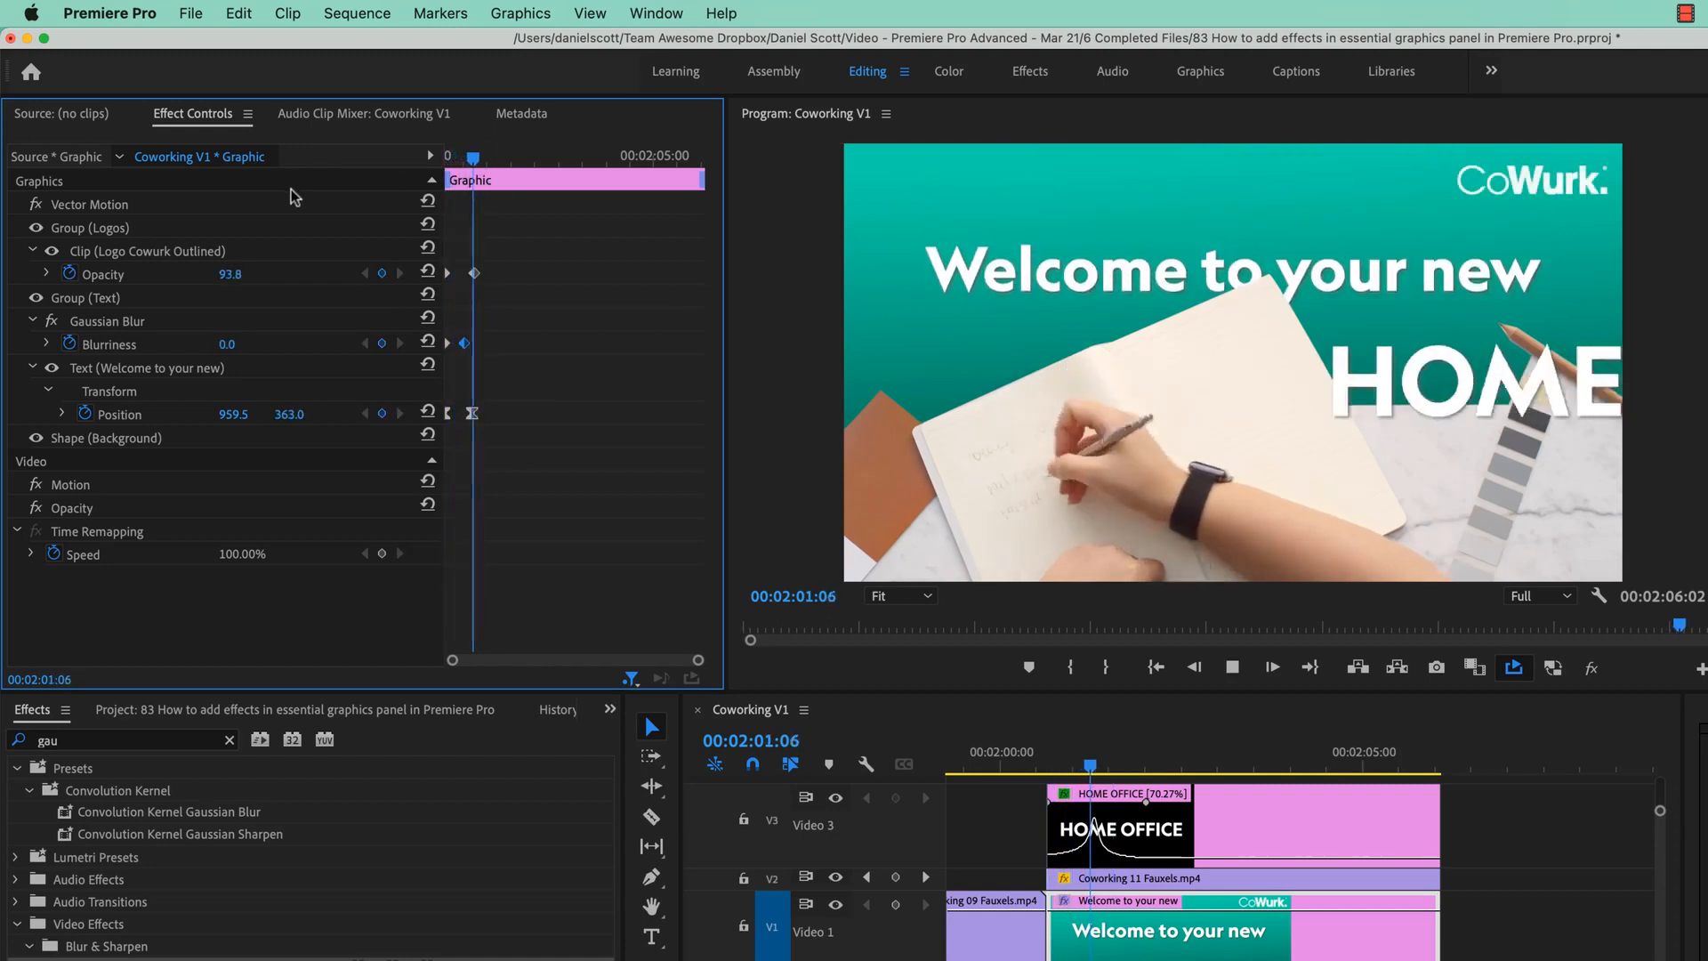
pyautogui.press('space')
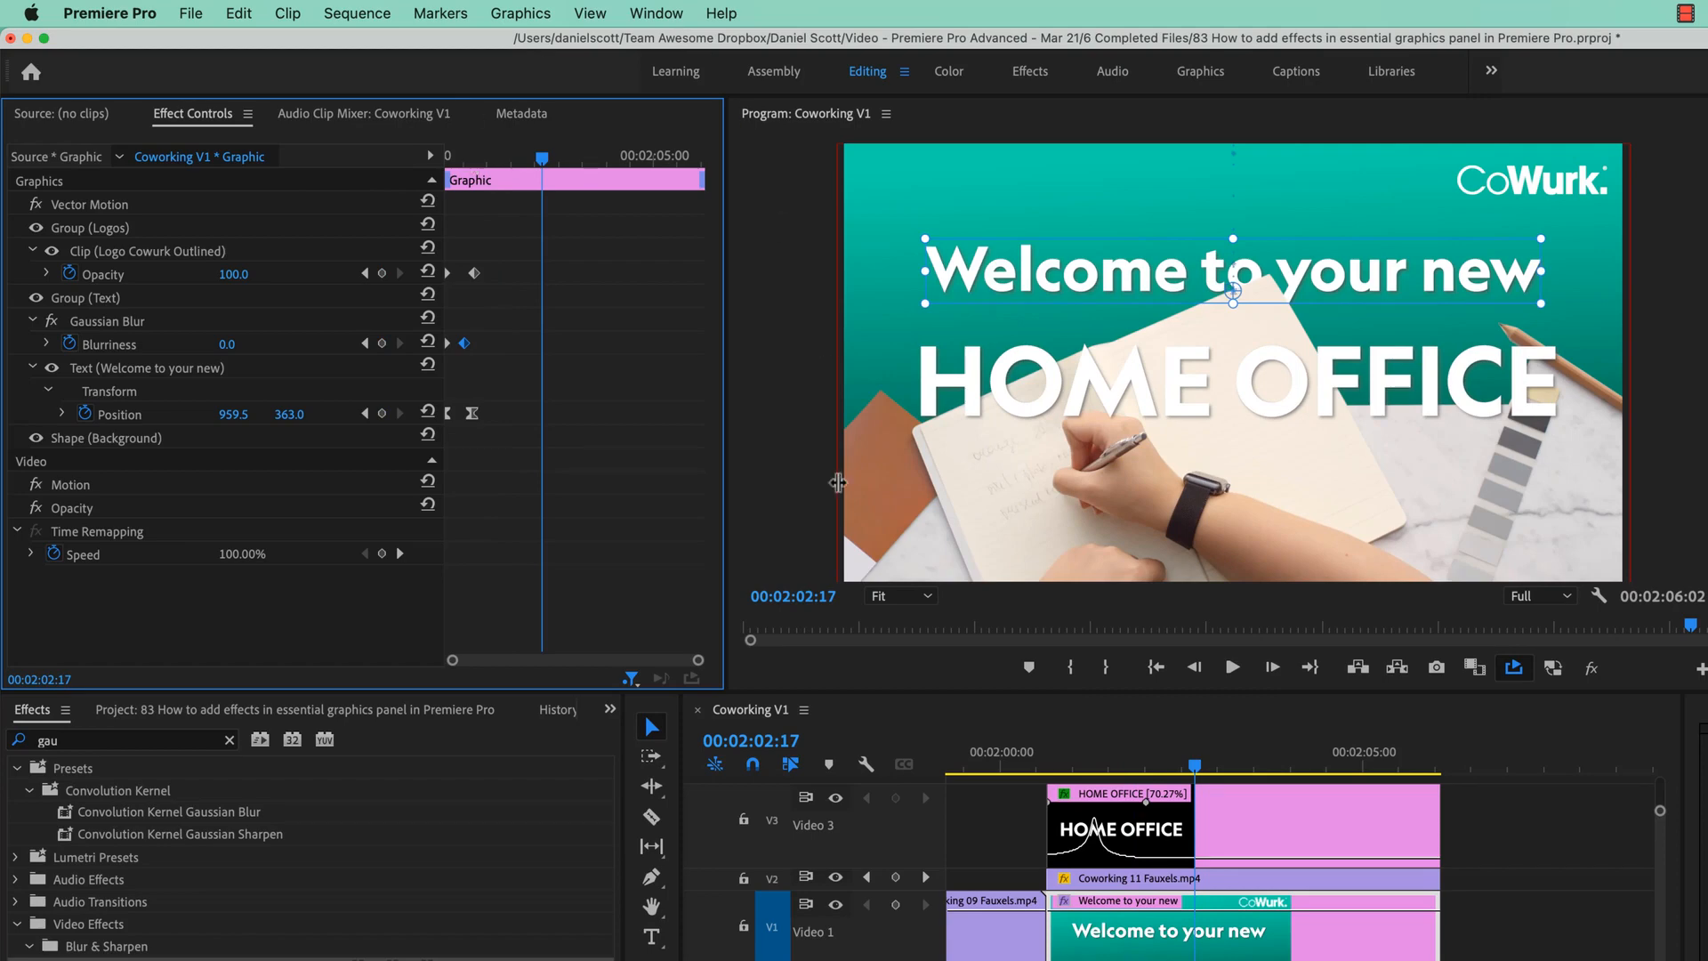
# Mark an In to Out range around the titles' opening animation, starting at 00:02:00:09, and play that range.
pyautogui.click(1166, 756)
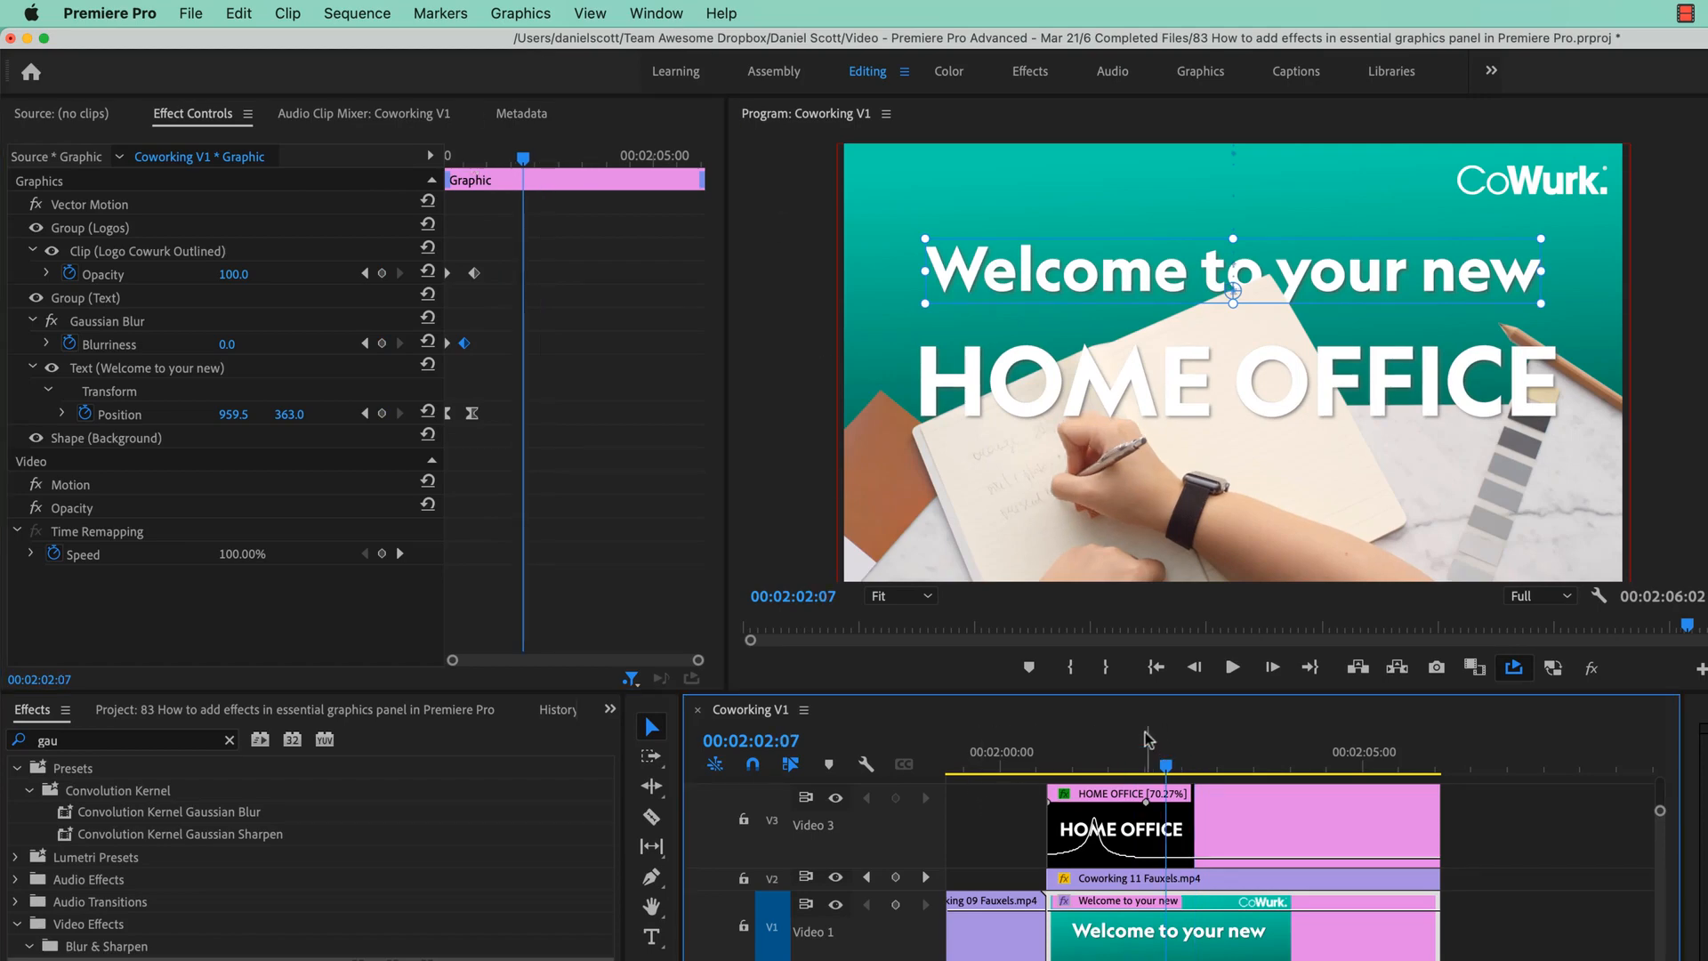
pyautogui.hotkey('shift', 'k')
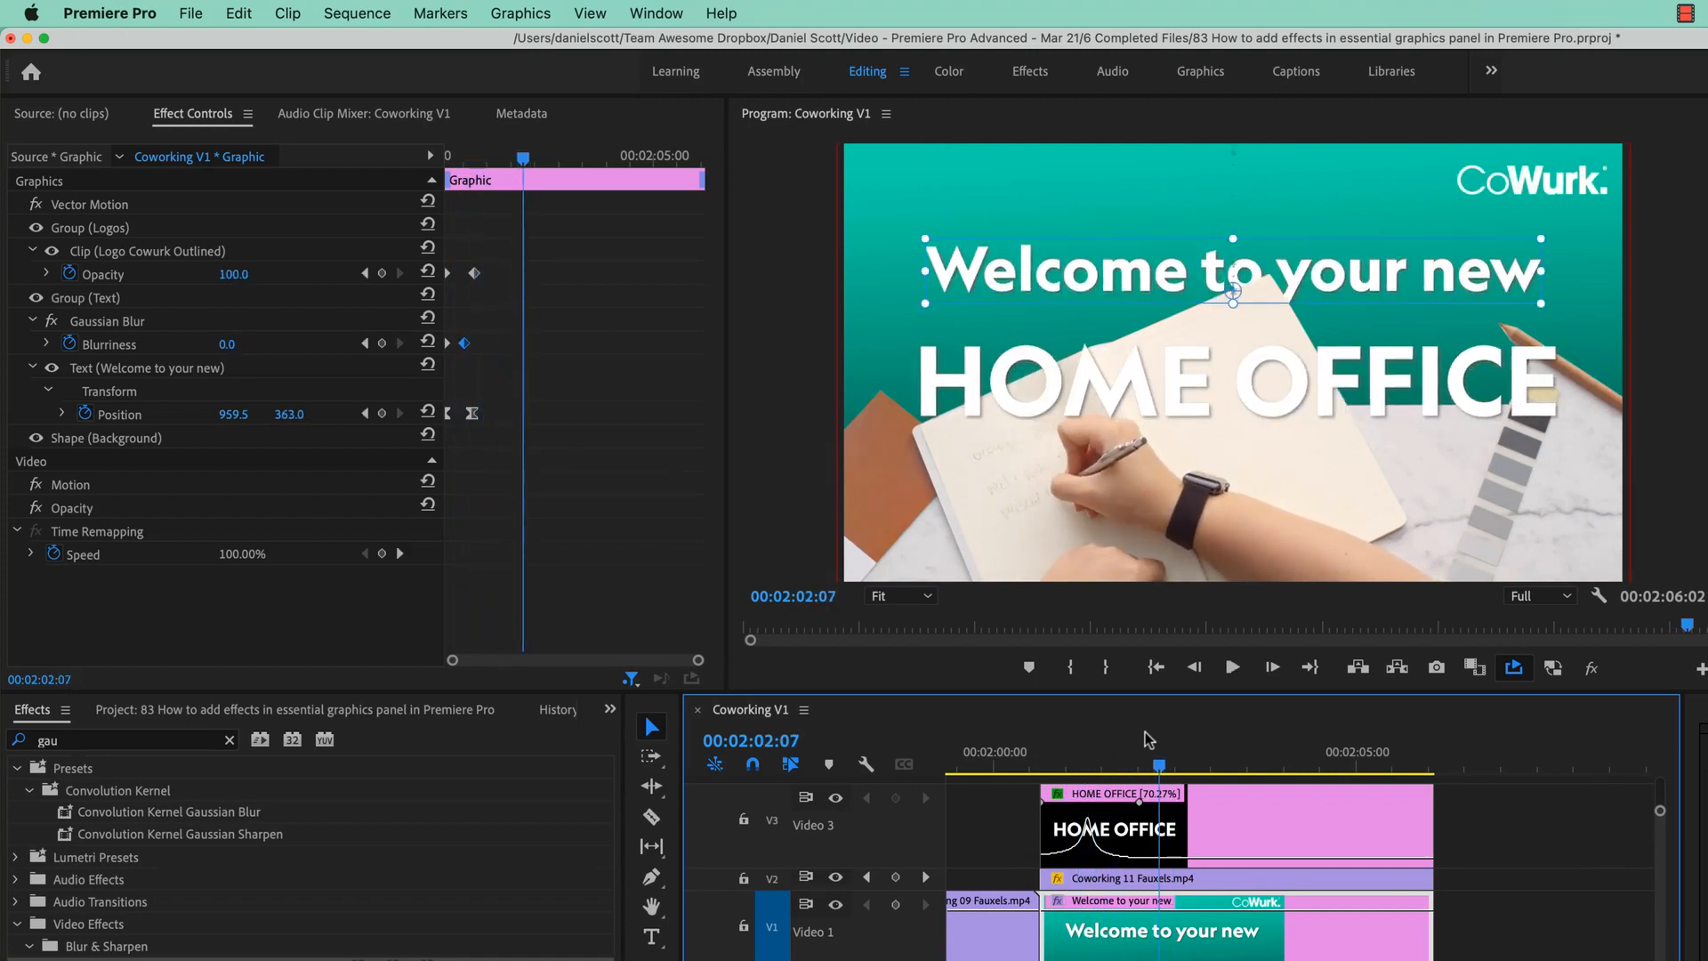
pyautogui.hotkey('shift', 'k')
pyautogui.click(1139, 764)
pyautogui.moveTo(1139, 764); pyautogui.dragTo(1023, 771)
pyautogui.press('i')
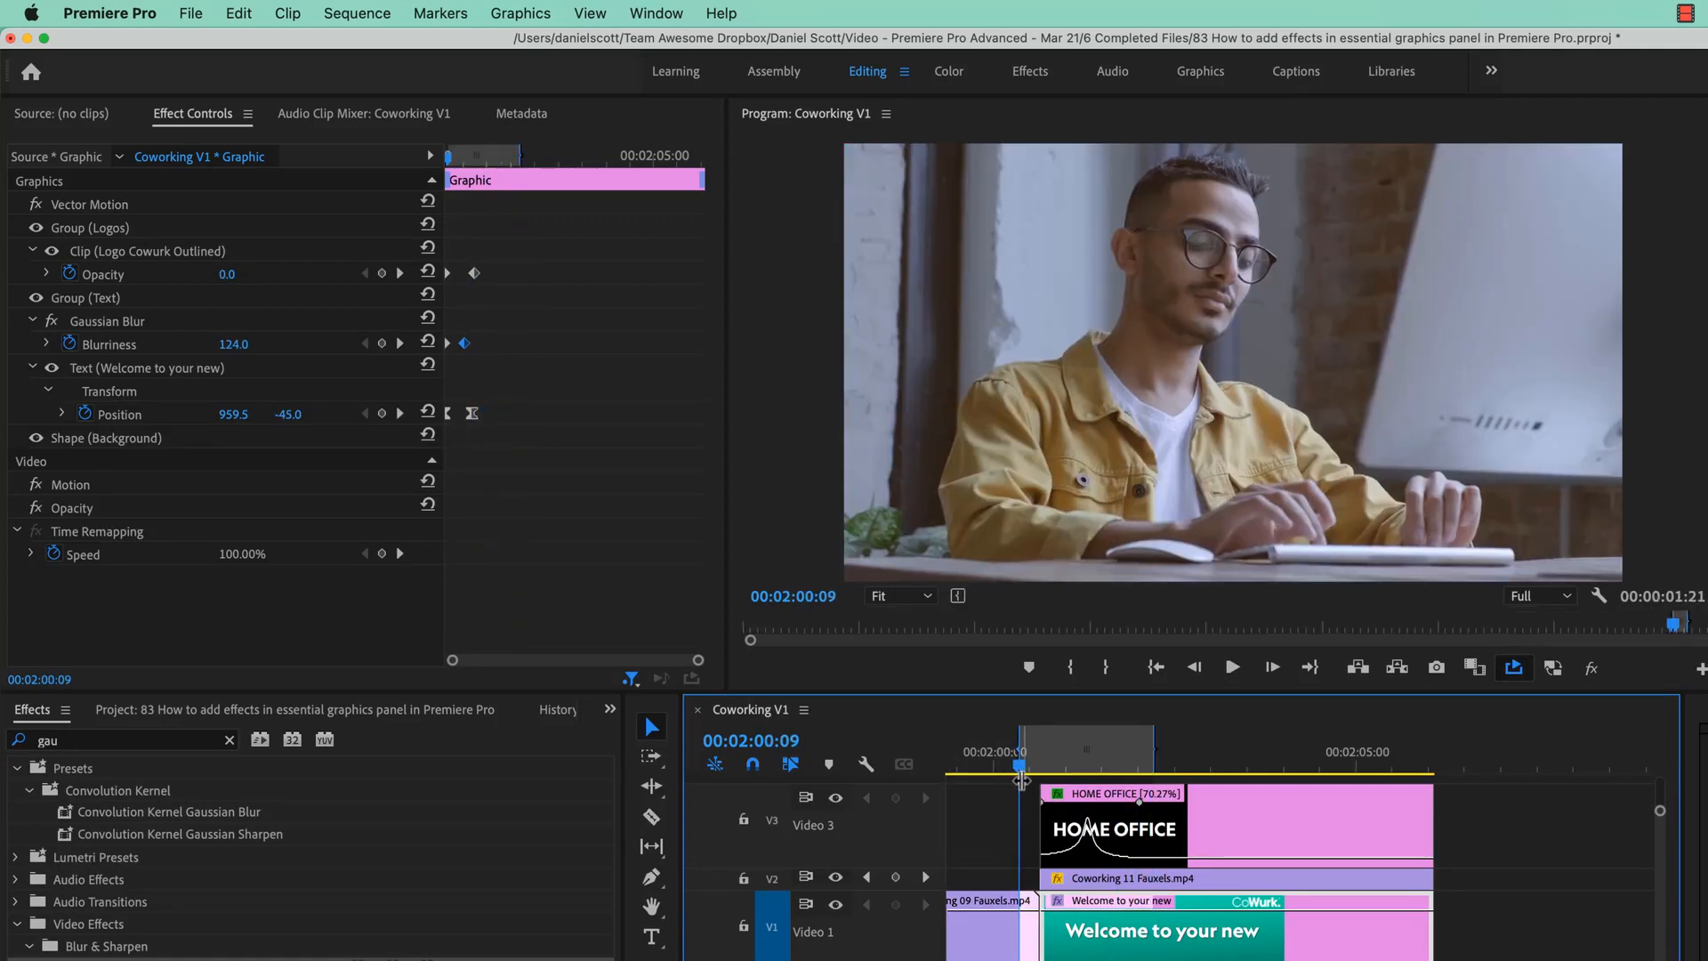
pyautogui.press('space')
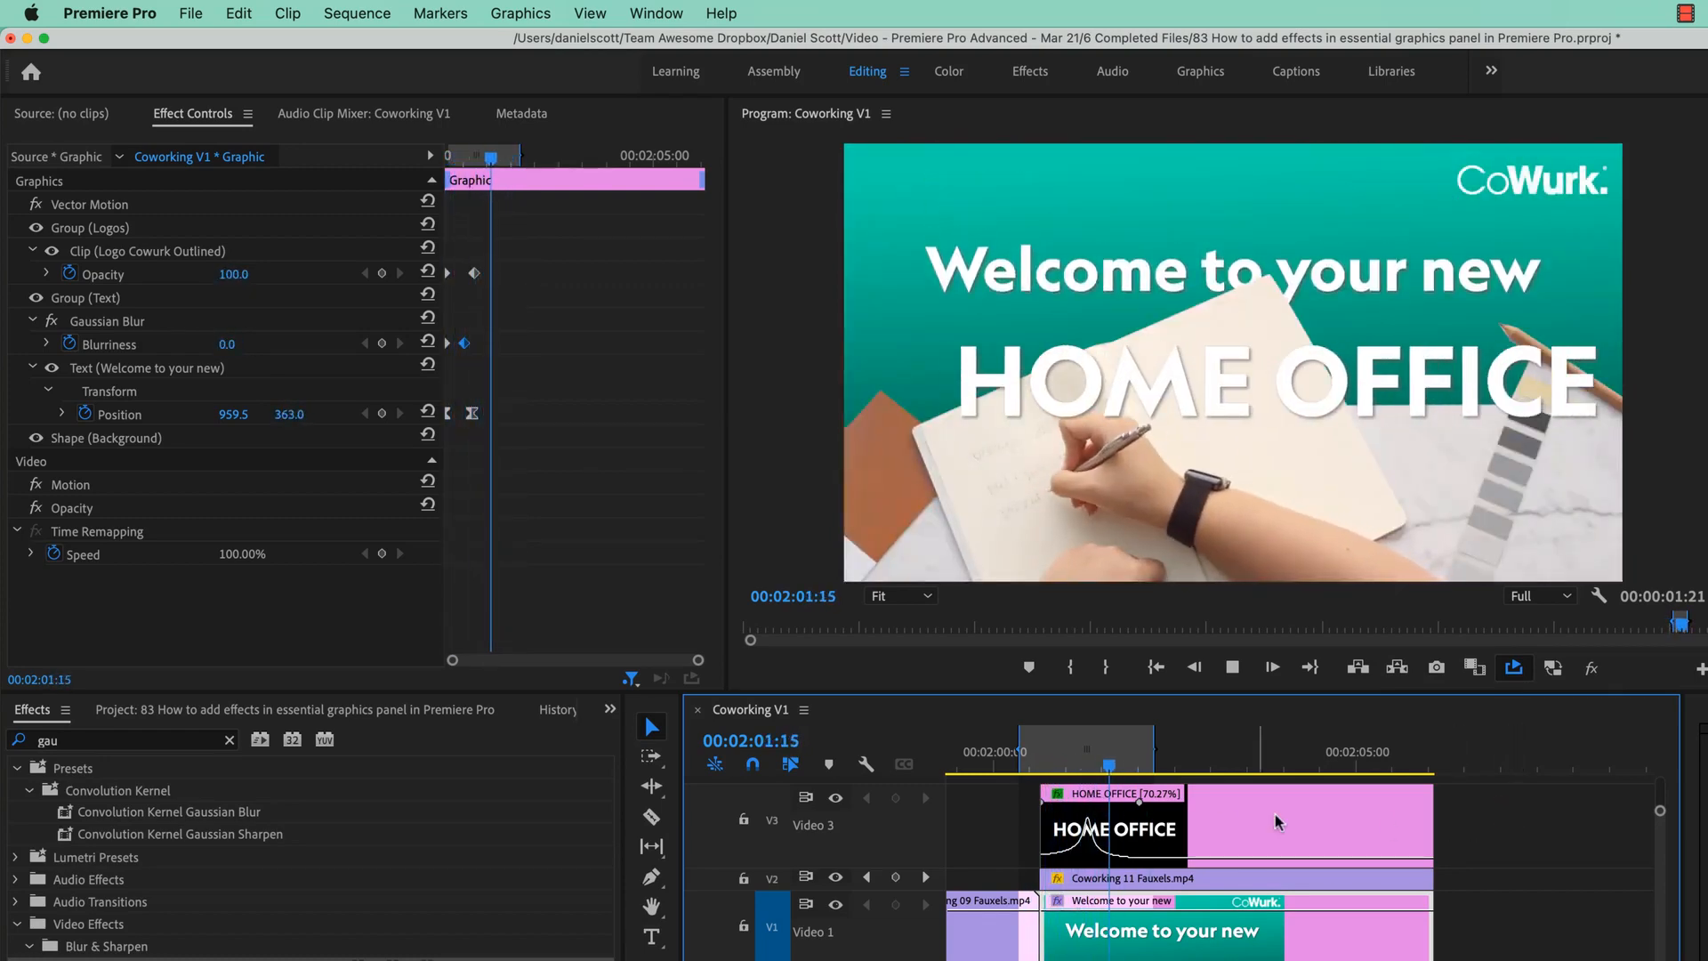
pyautogui.press('space')
# Try copying the Text group's Gaussian Blur onto the HOME OFFICE graphic and delete the pasted effect.
pyautogui.click(1206, 836)
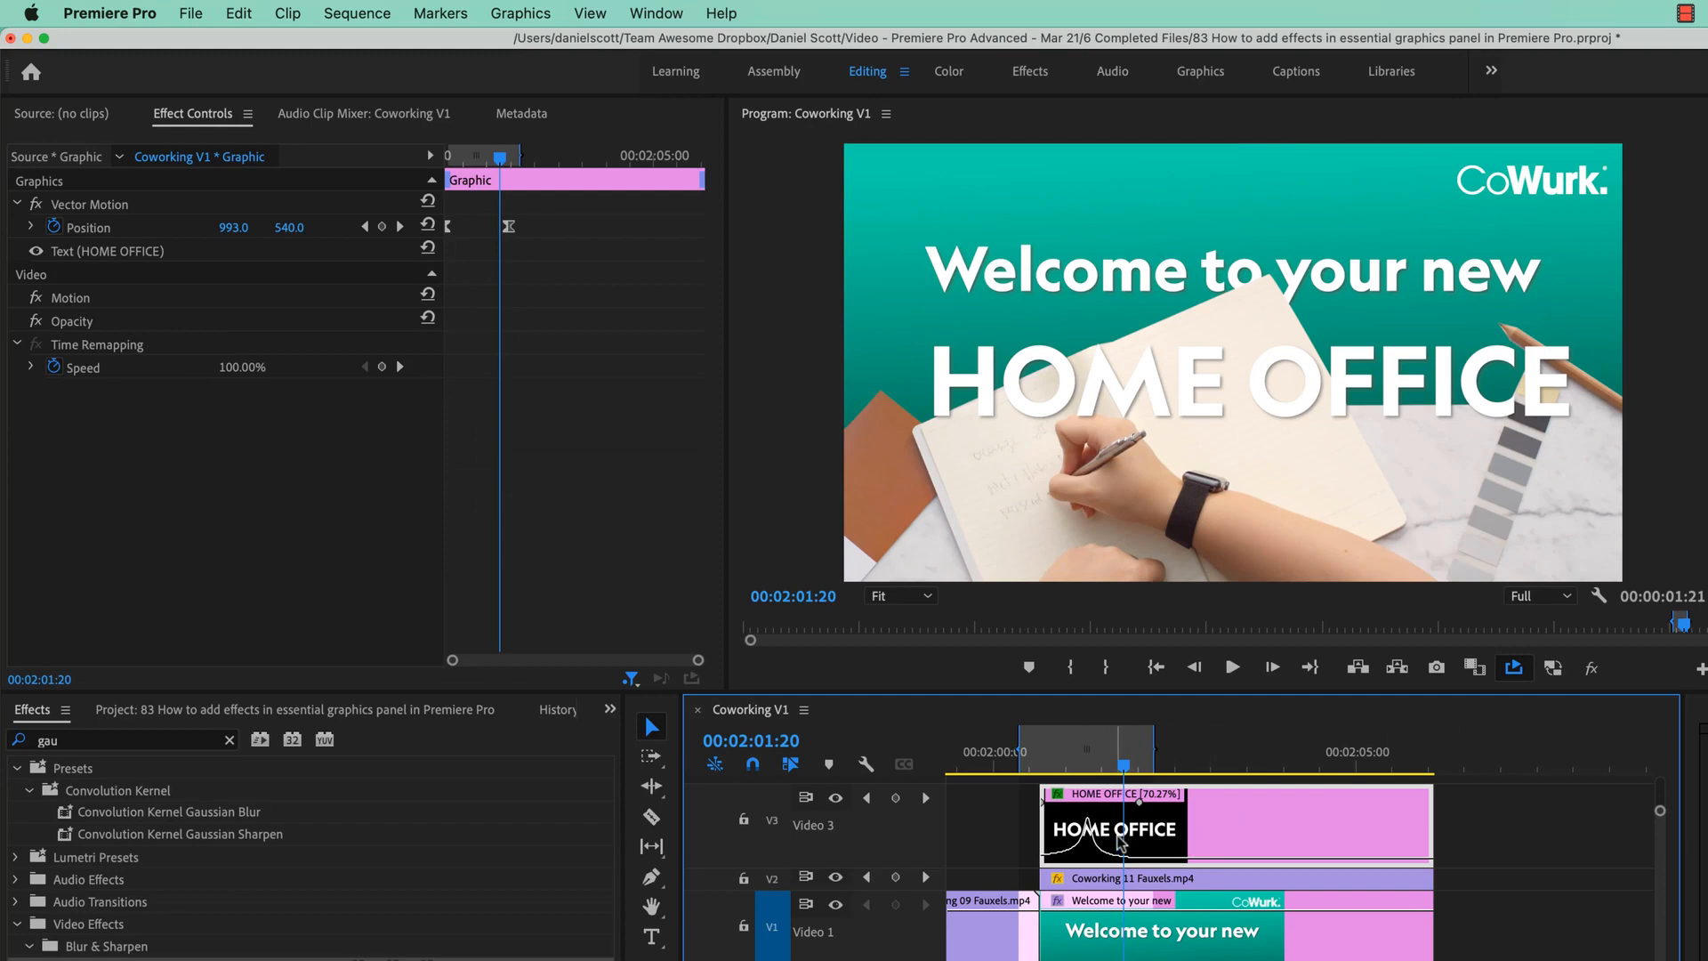
pyautogui.moveTo(1086, 763)
pyautogui.mouseDown()
pyautogui.moveTo(1010, 765)
pyautogui.moveTo(1081, 781)
pyautogui.mouseUp()
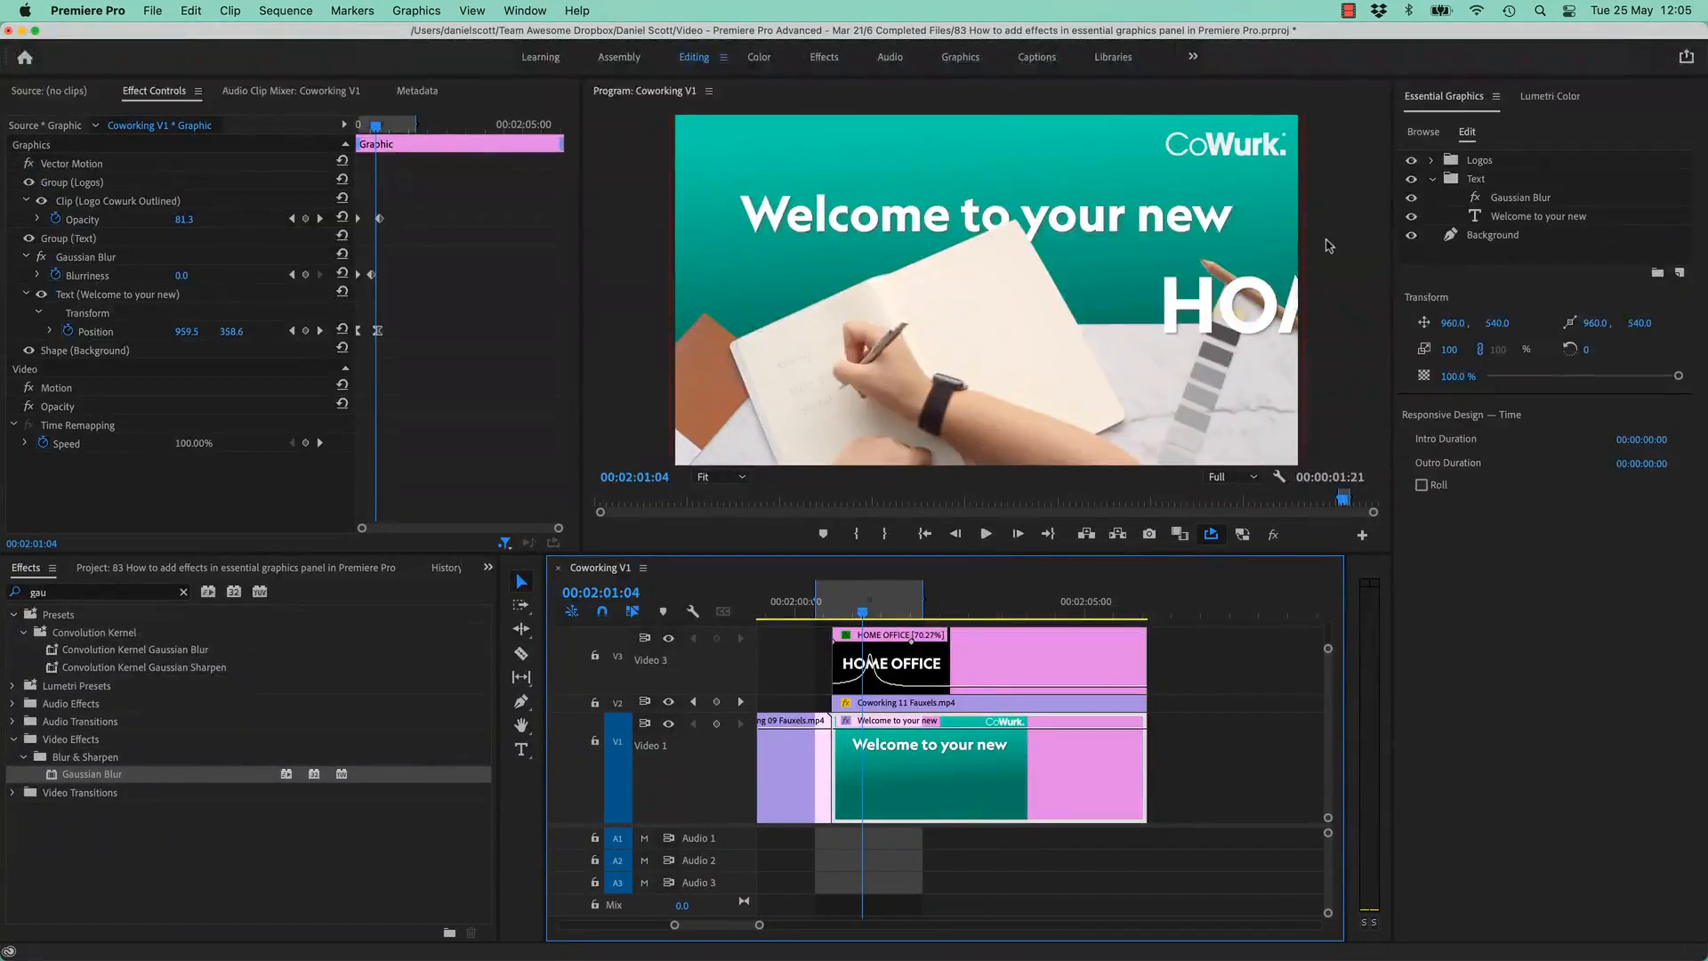
pyautogui.click(1503, 198)
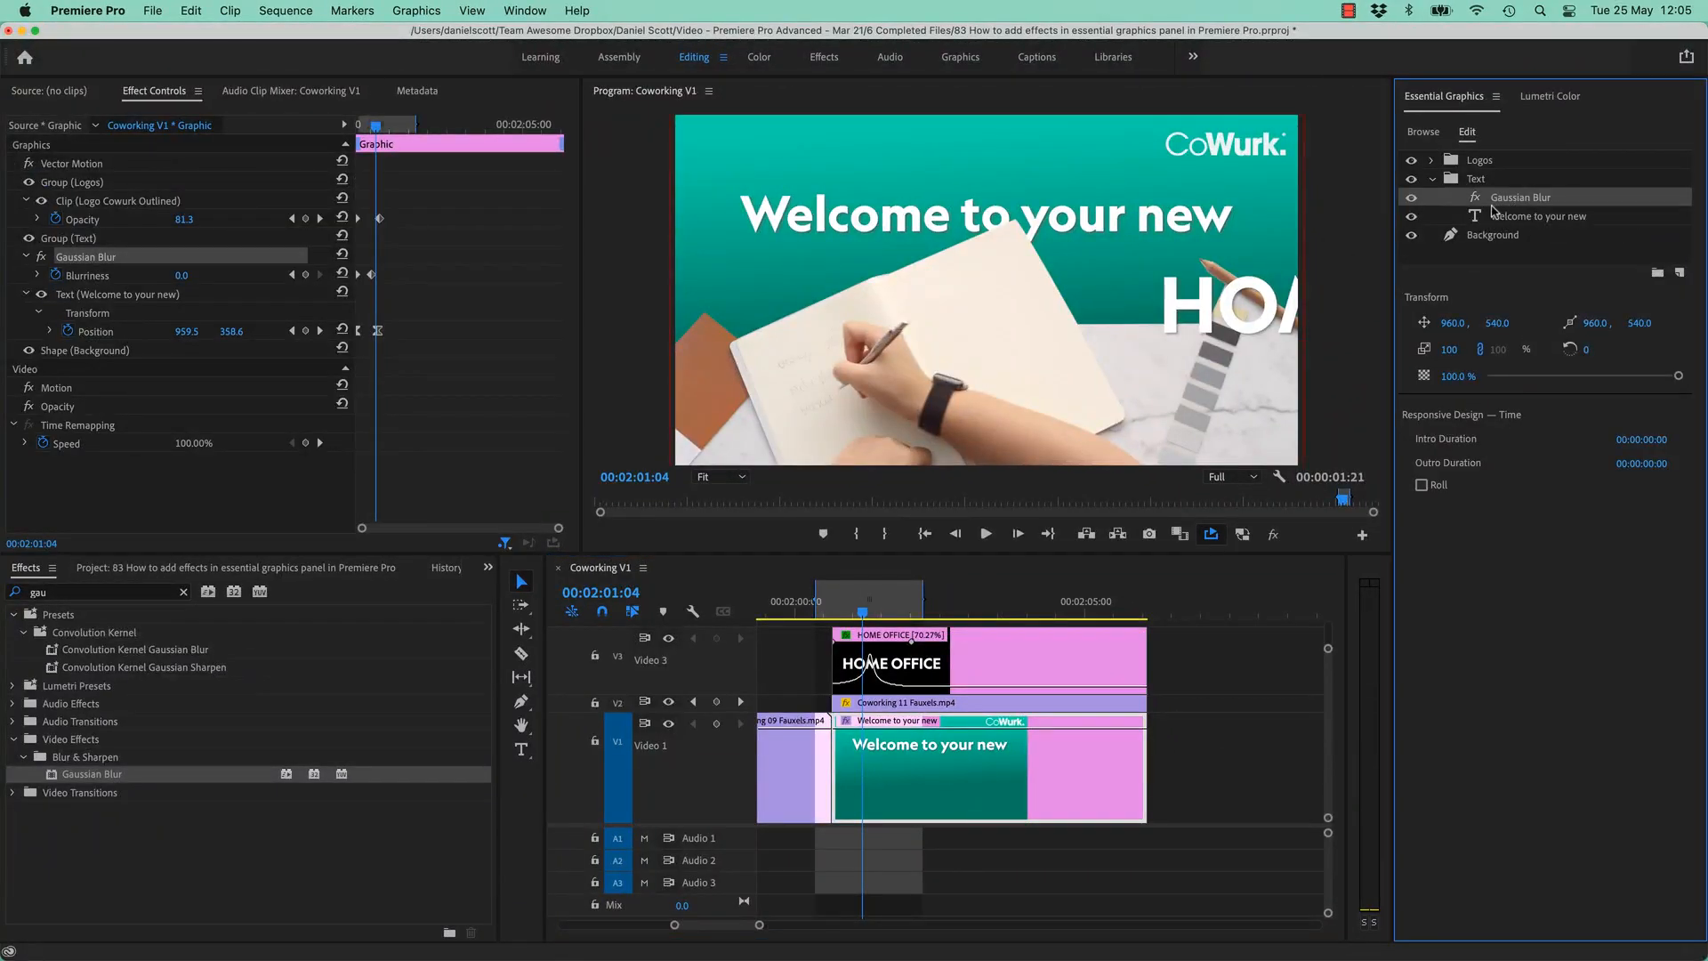
pyautogui.click(957, 667)
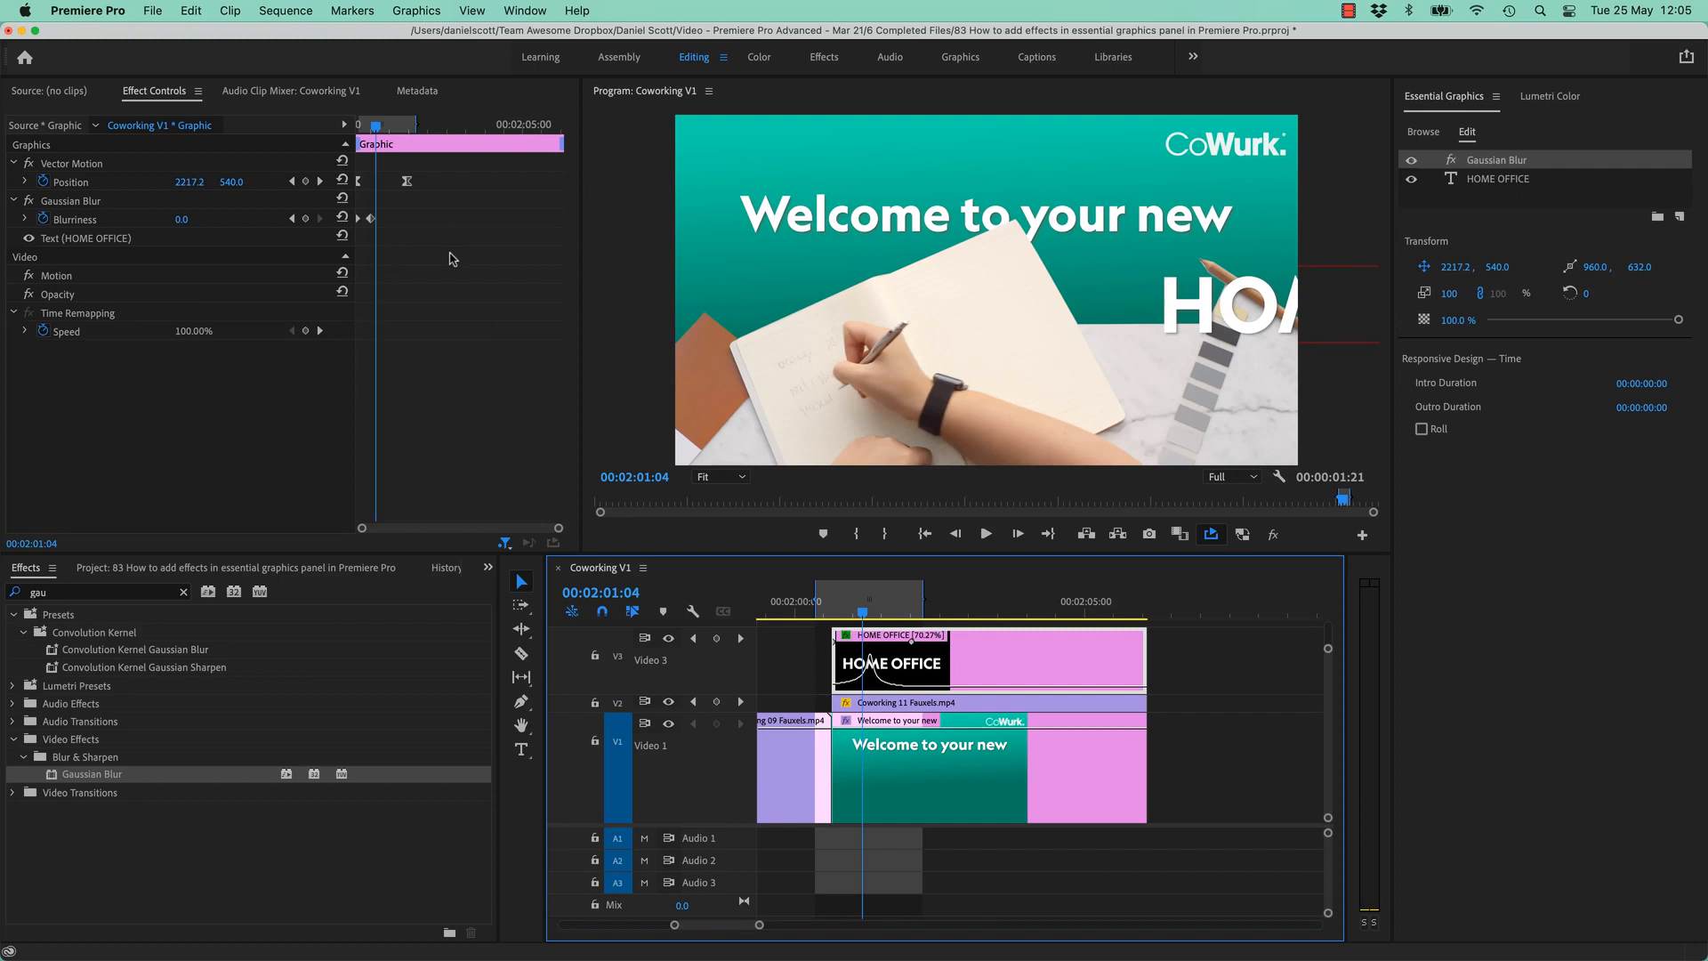
pyautogui.press('Delete')
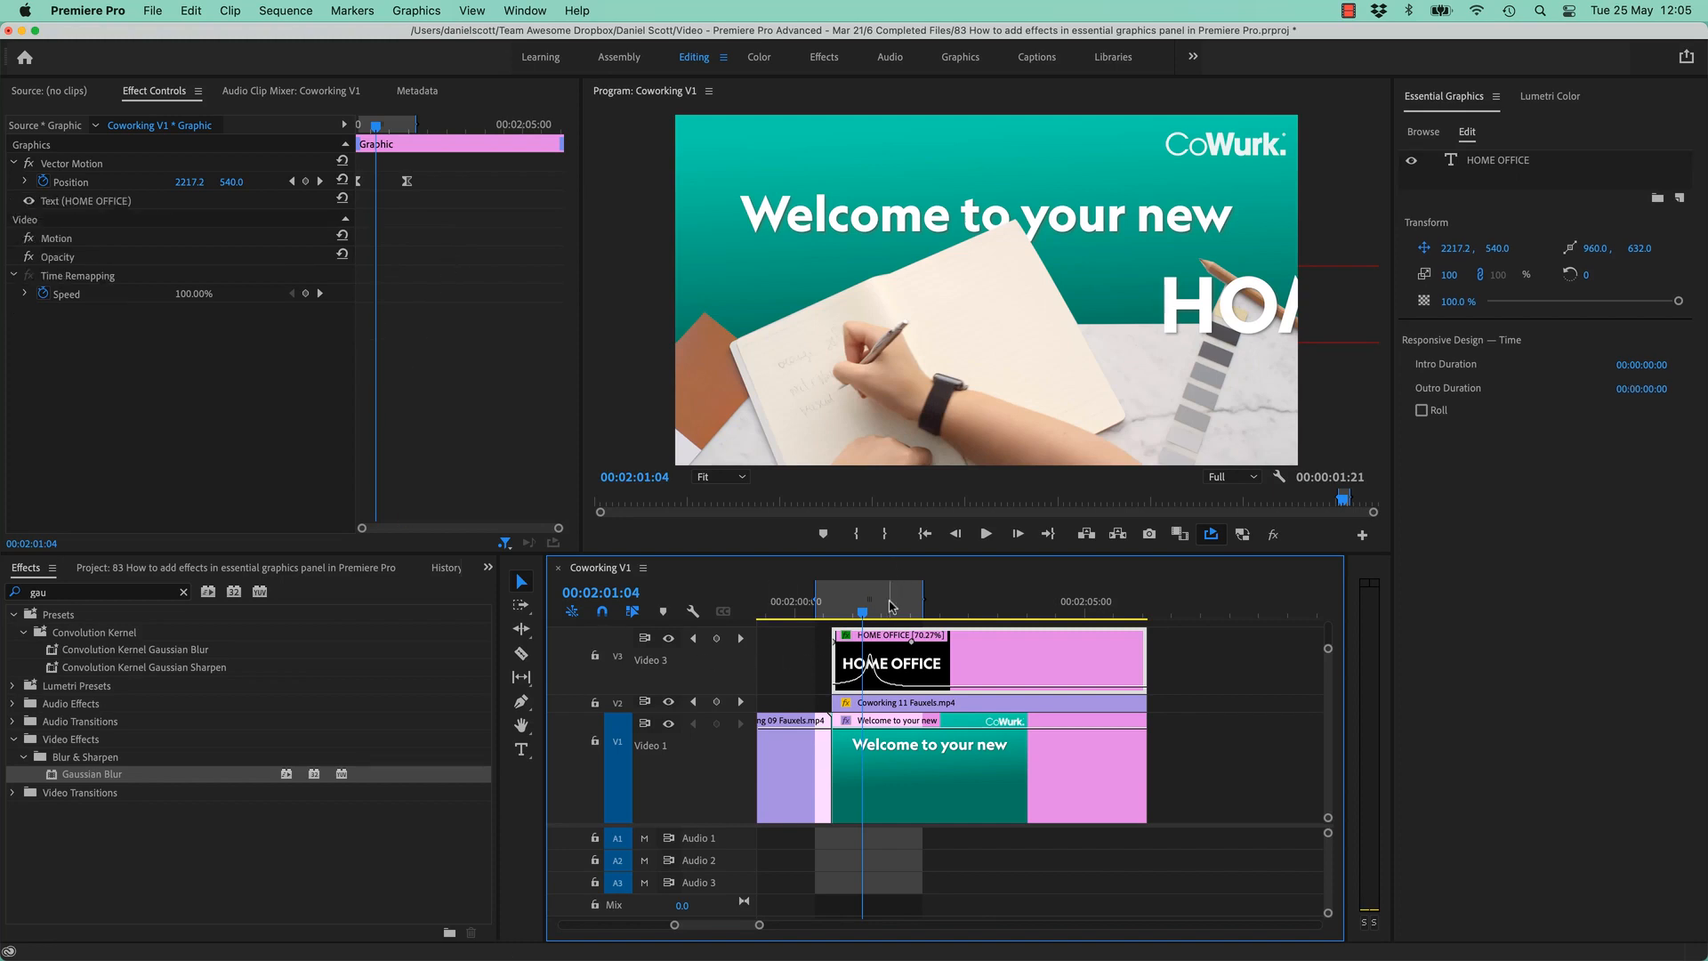
# Apply a new Gaussian Blur to the HOME OFFICE graphic with the playhead at its start, 00:02:00:16.
pyautogui.moveTo(886, 603)
pyautogui.mouseDown()
pyautogui.moveTo(839, 606)
pyautogui.moveTo(900, 630)
pyautogui.mouseUp()
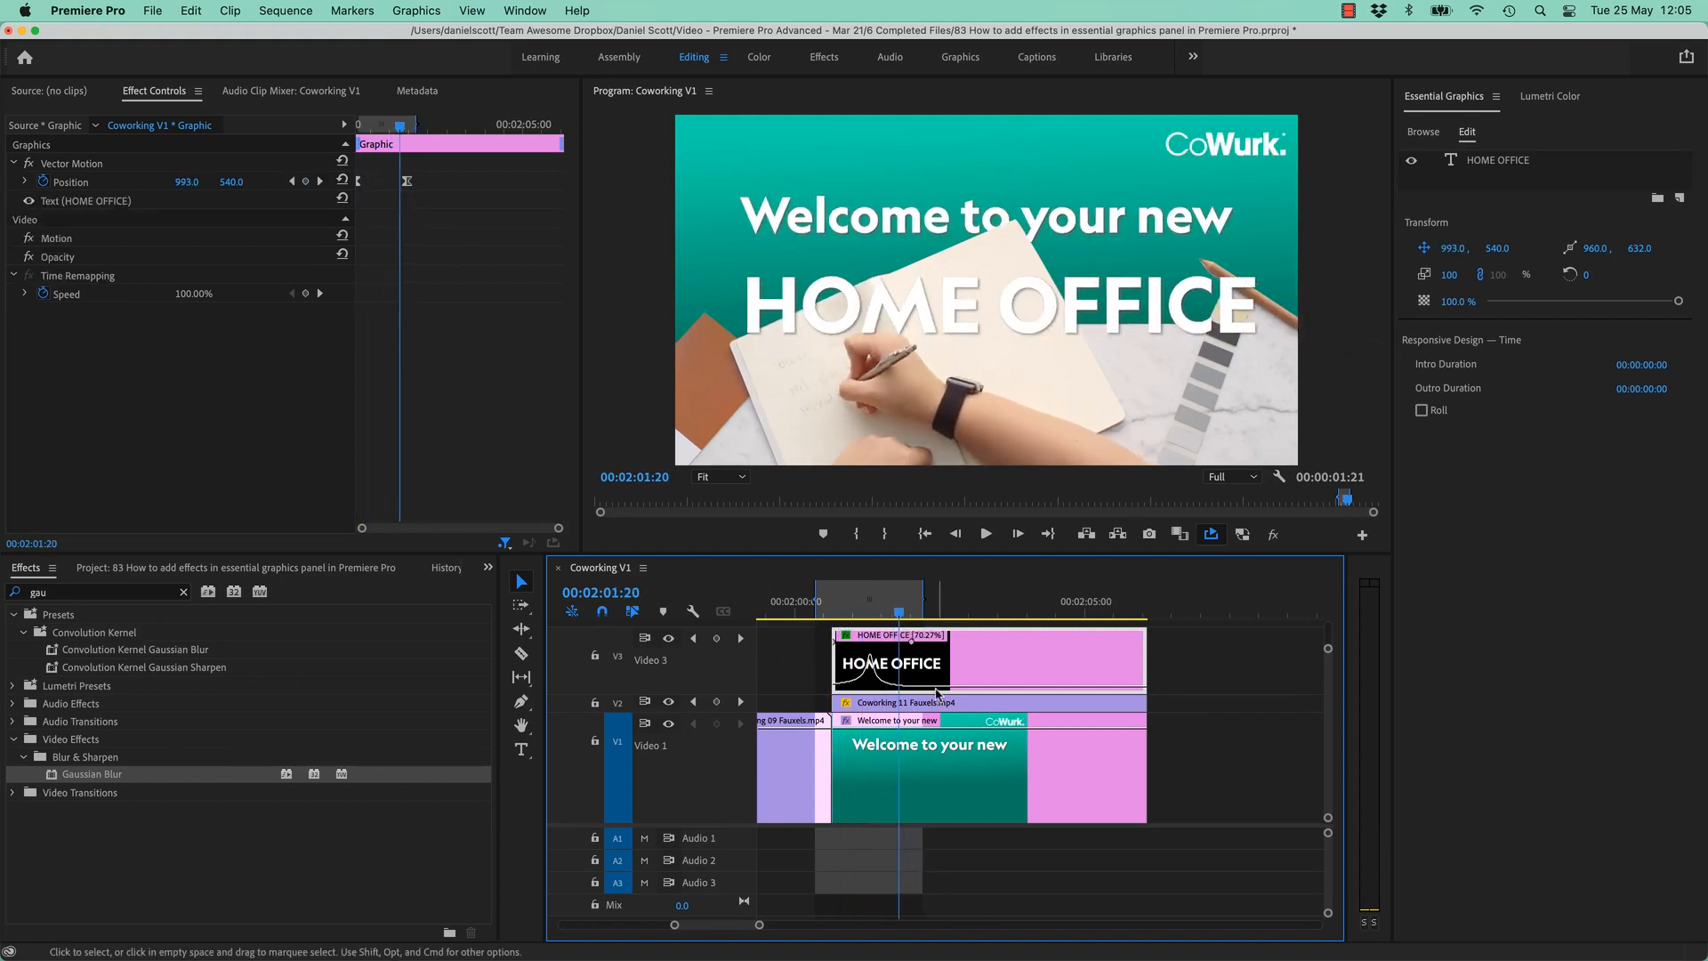
pyautogui.click(831, 612)
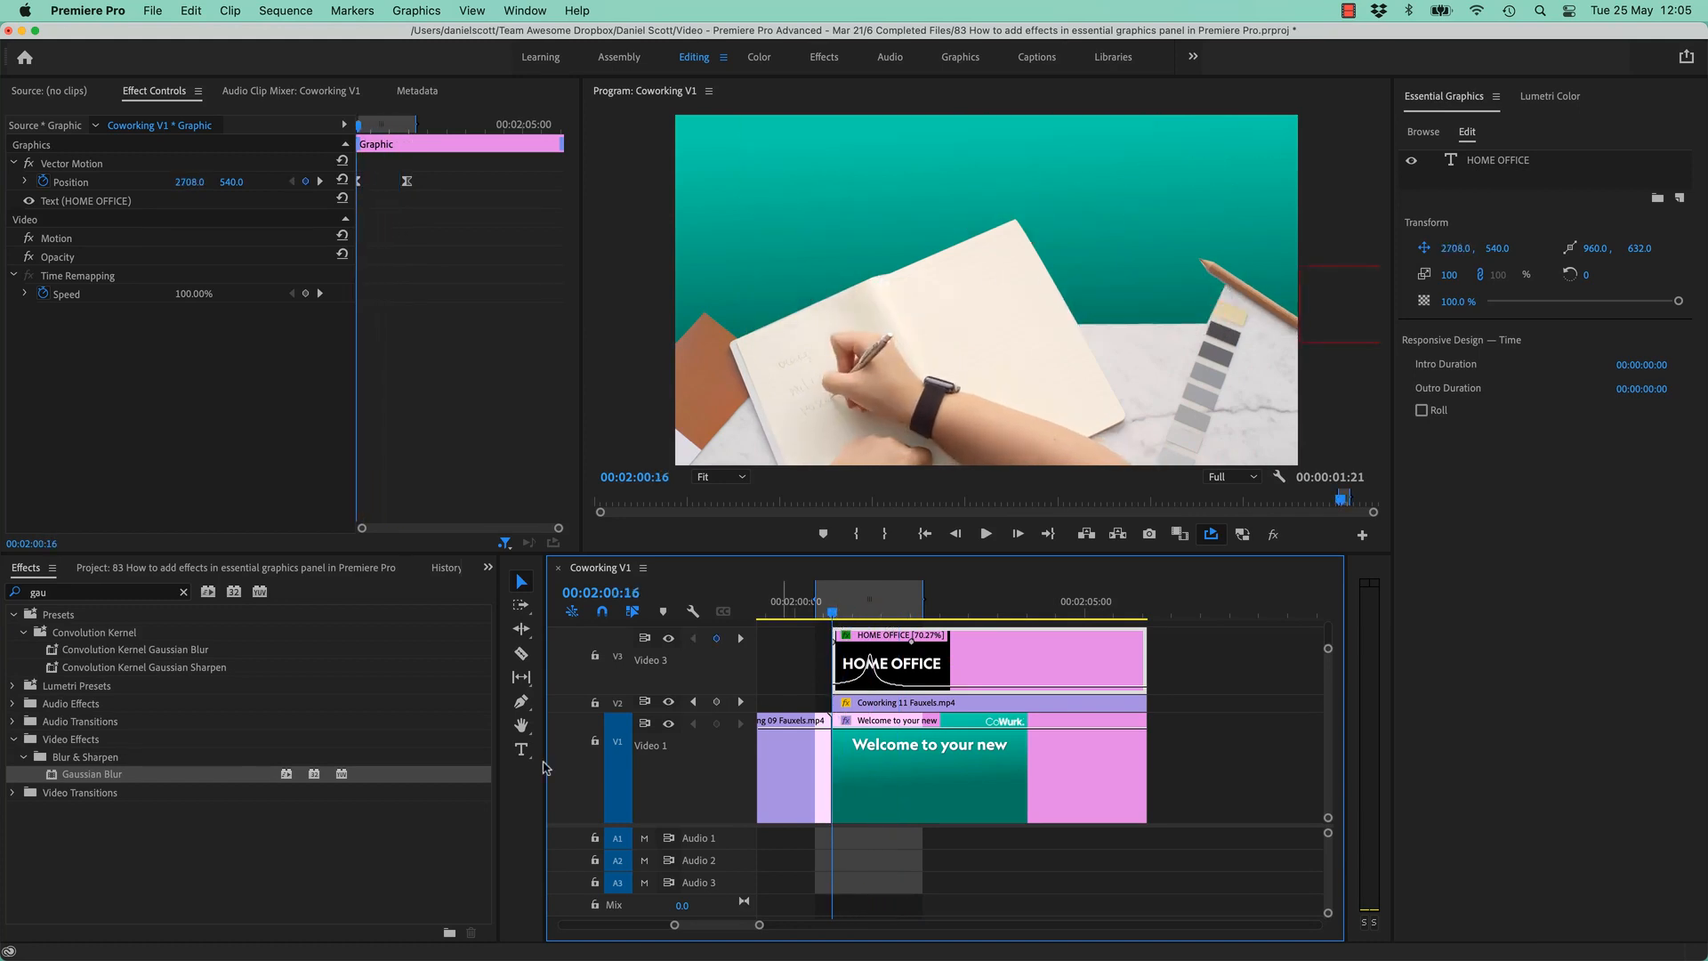
pyautogui.moveTo(69, 777); pyautogui.dragTo(991, 674)
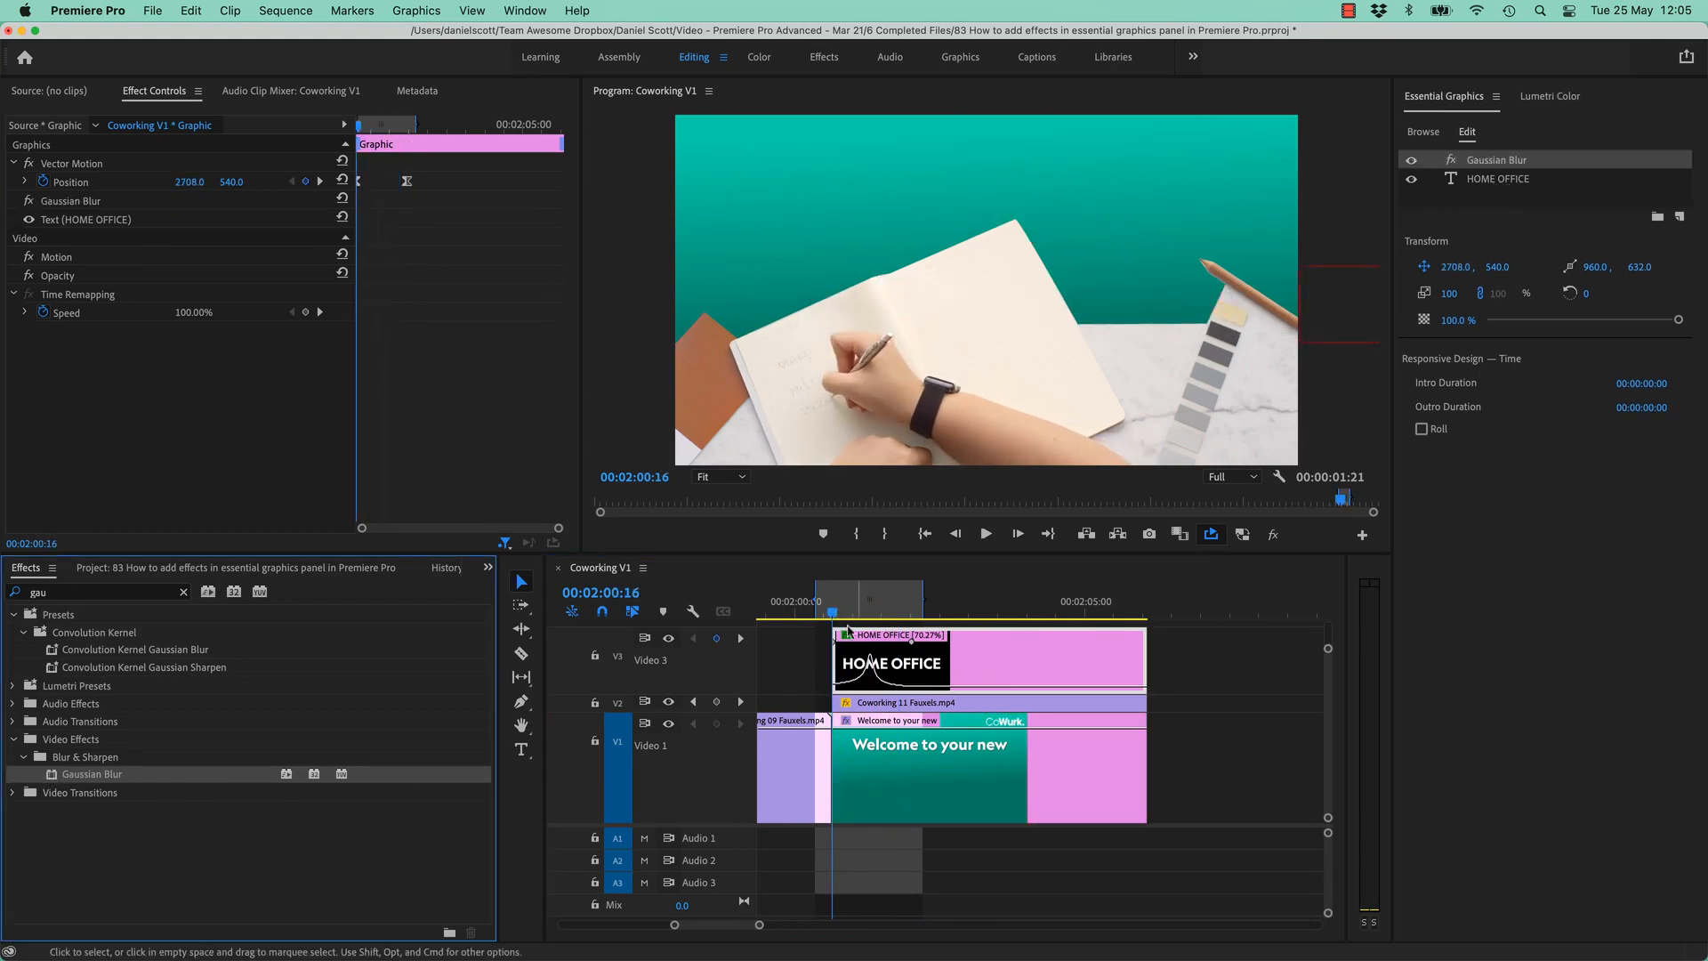
# Park the playhead at 00:02:01:10 and show all properties of the HOME OFFICE graphic, including its Gaussian Blur.
pyautogui.moveTo(834, 614); pyautogui.dragTo(881, 618)
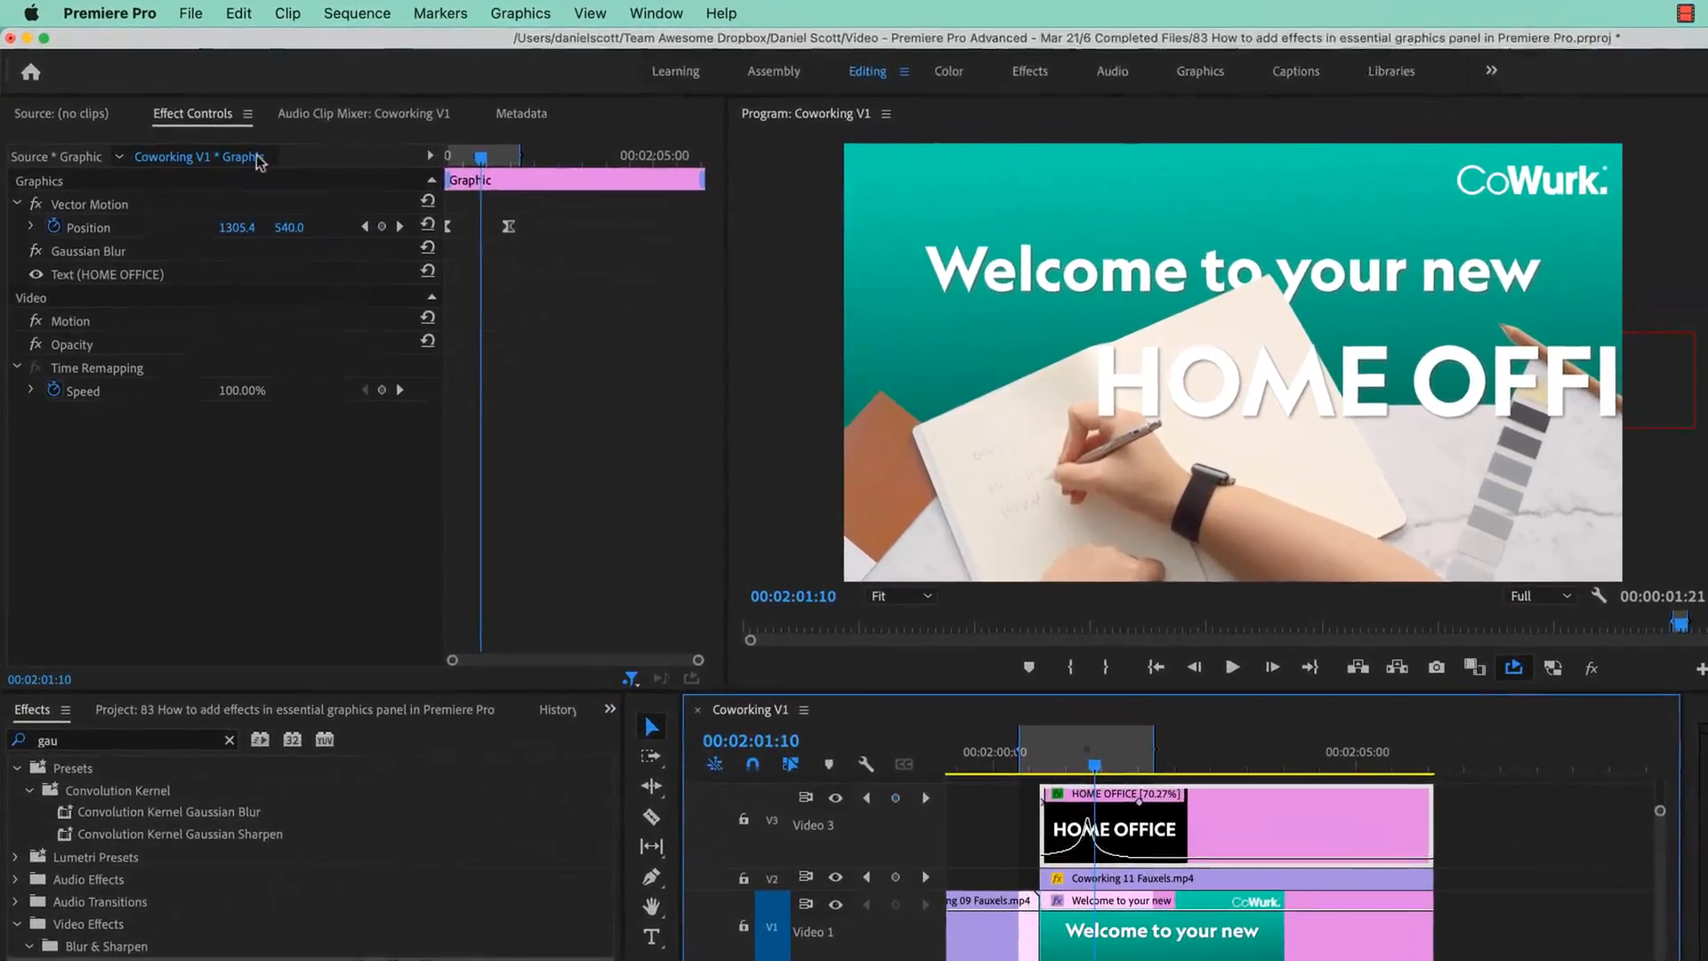
pyautogui.click(85, 206)
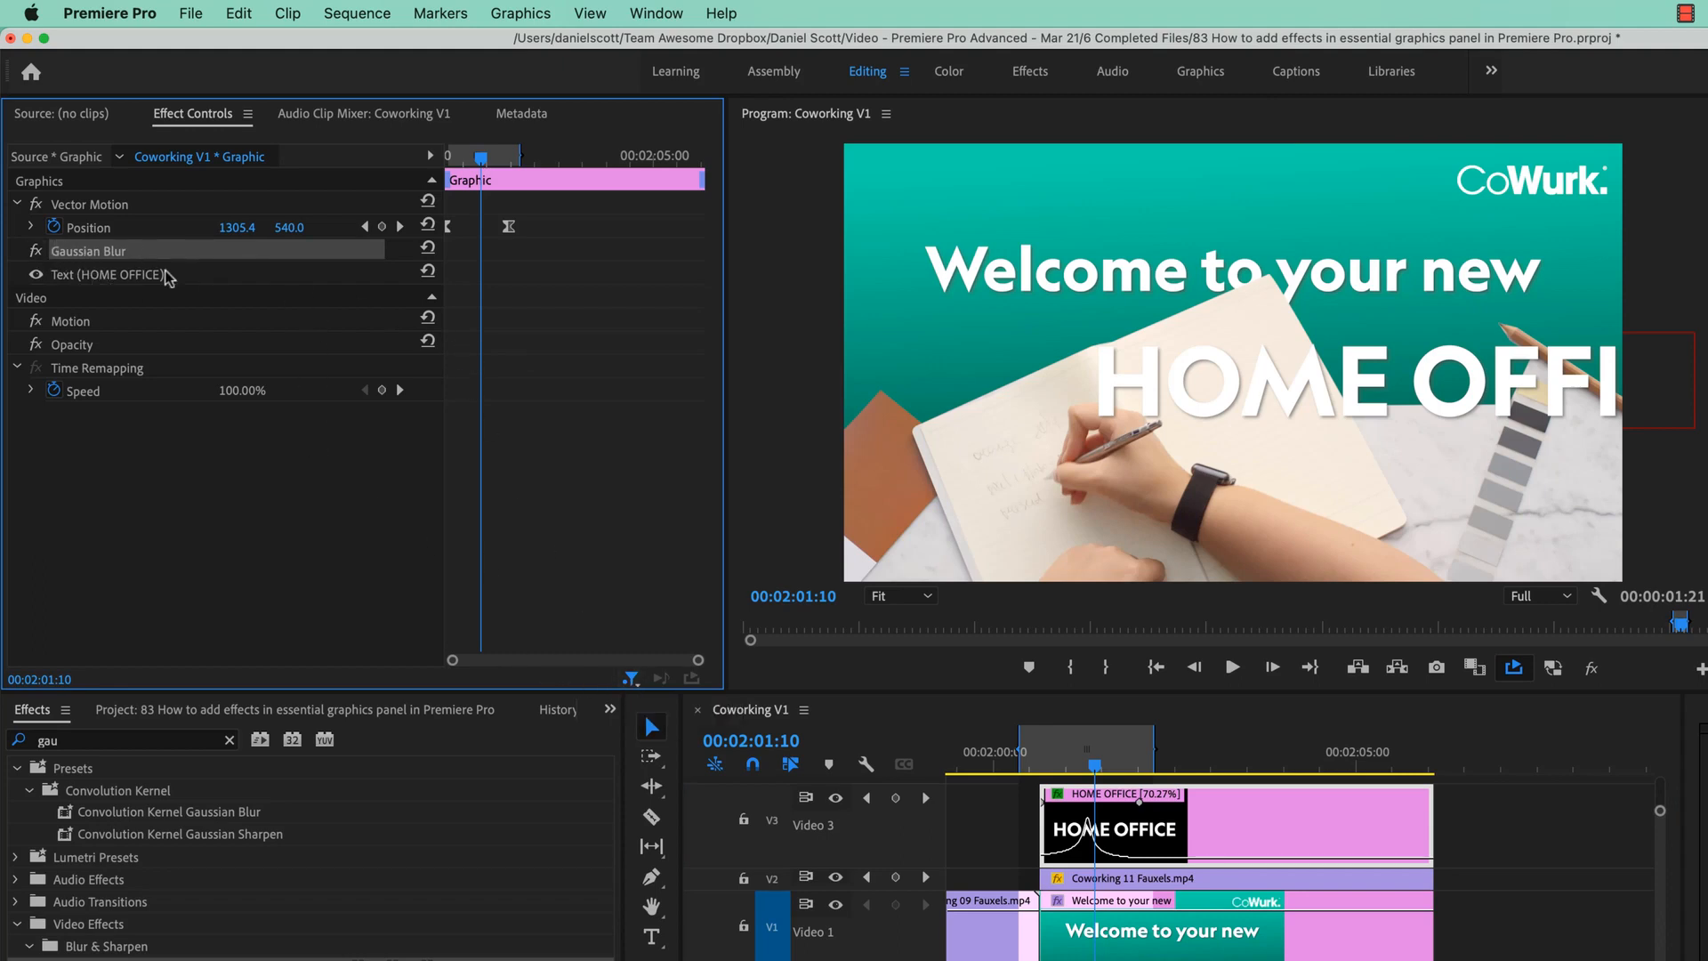
pyautogui.click(631, 678)
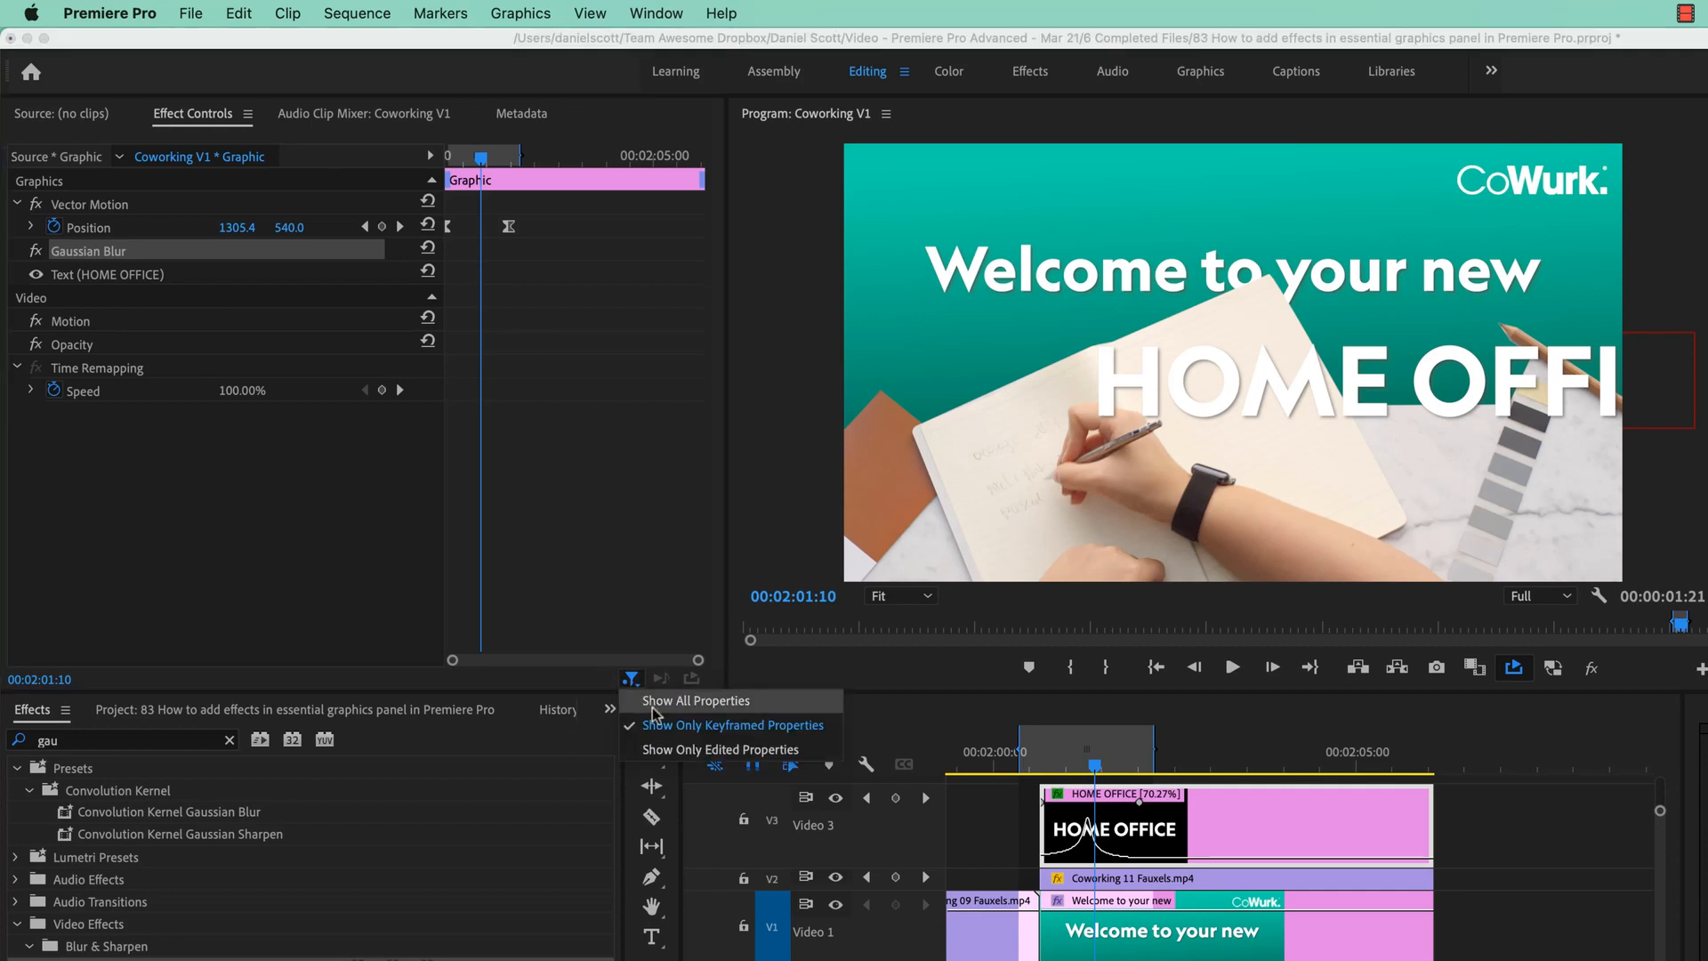
pyautogui.click(703, 701)
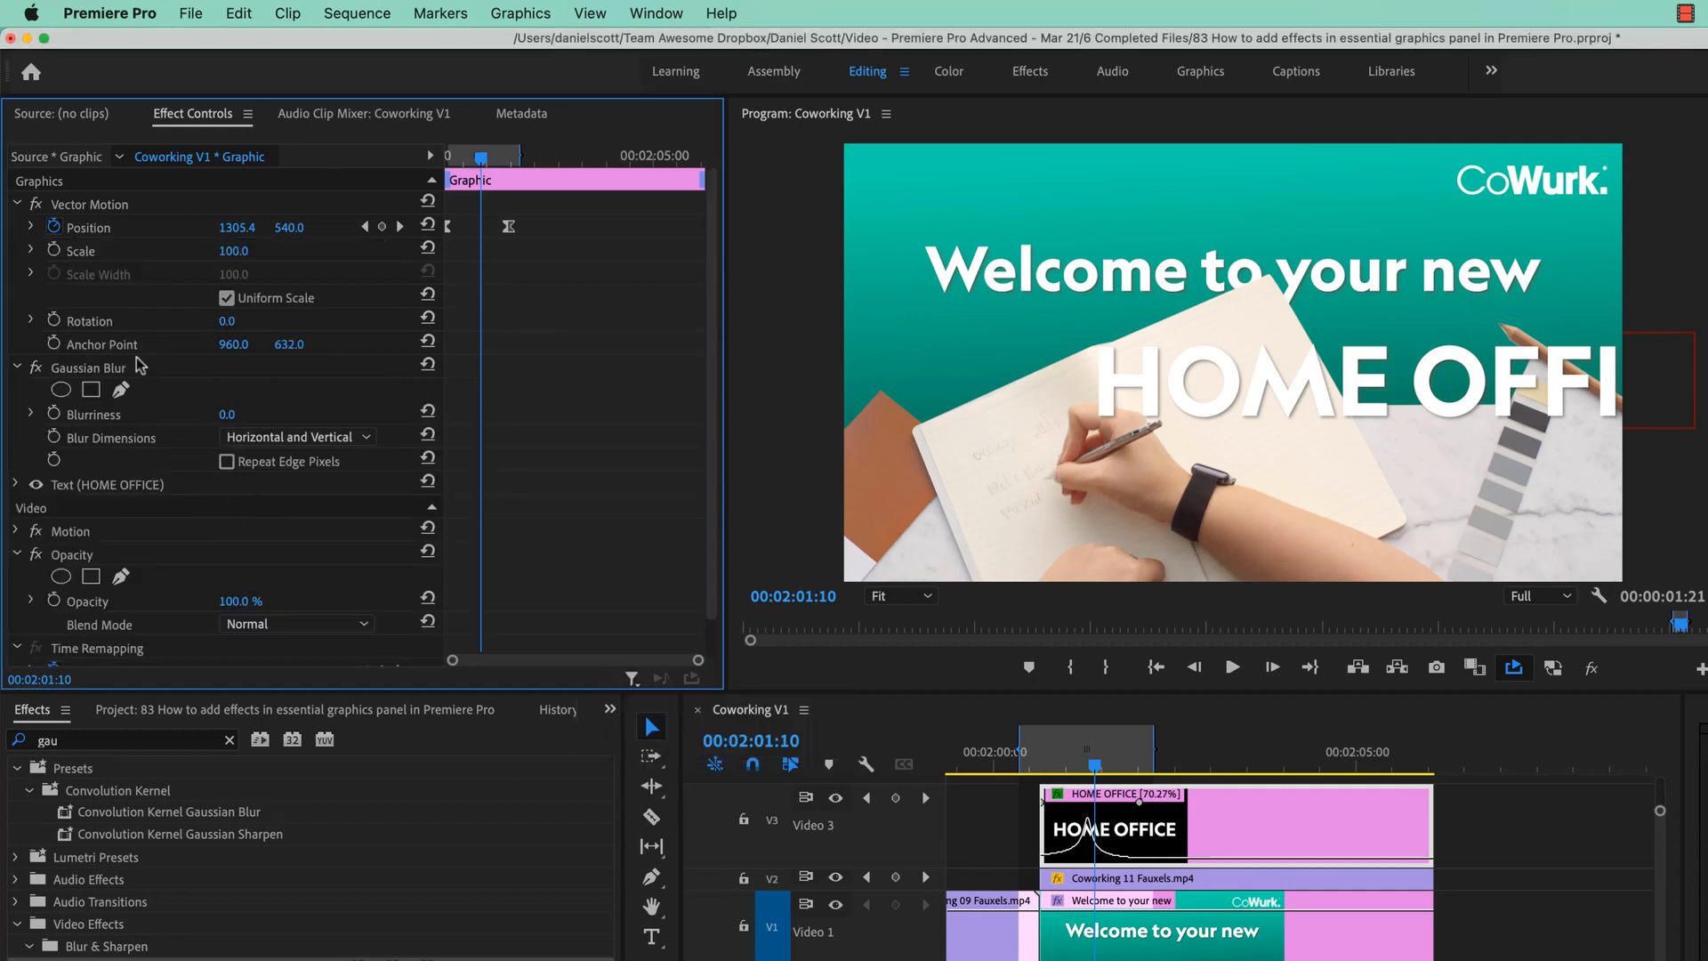
# Make the HOME OFFICE title's Gaussian Blur horizontal with a Blurriness of 117 and preview the slide-in from 00:02:00:12.
pyautogui.click(285, 438)
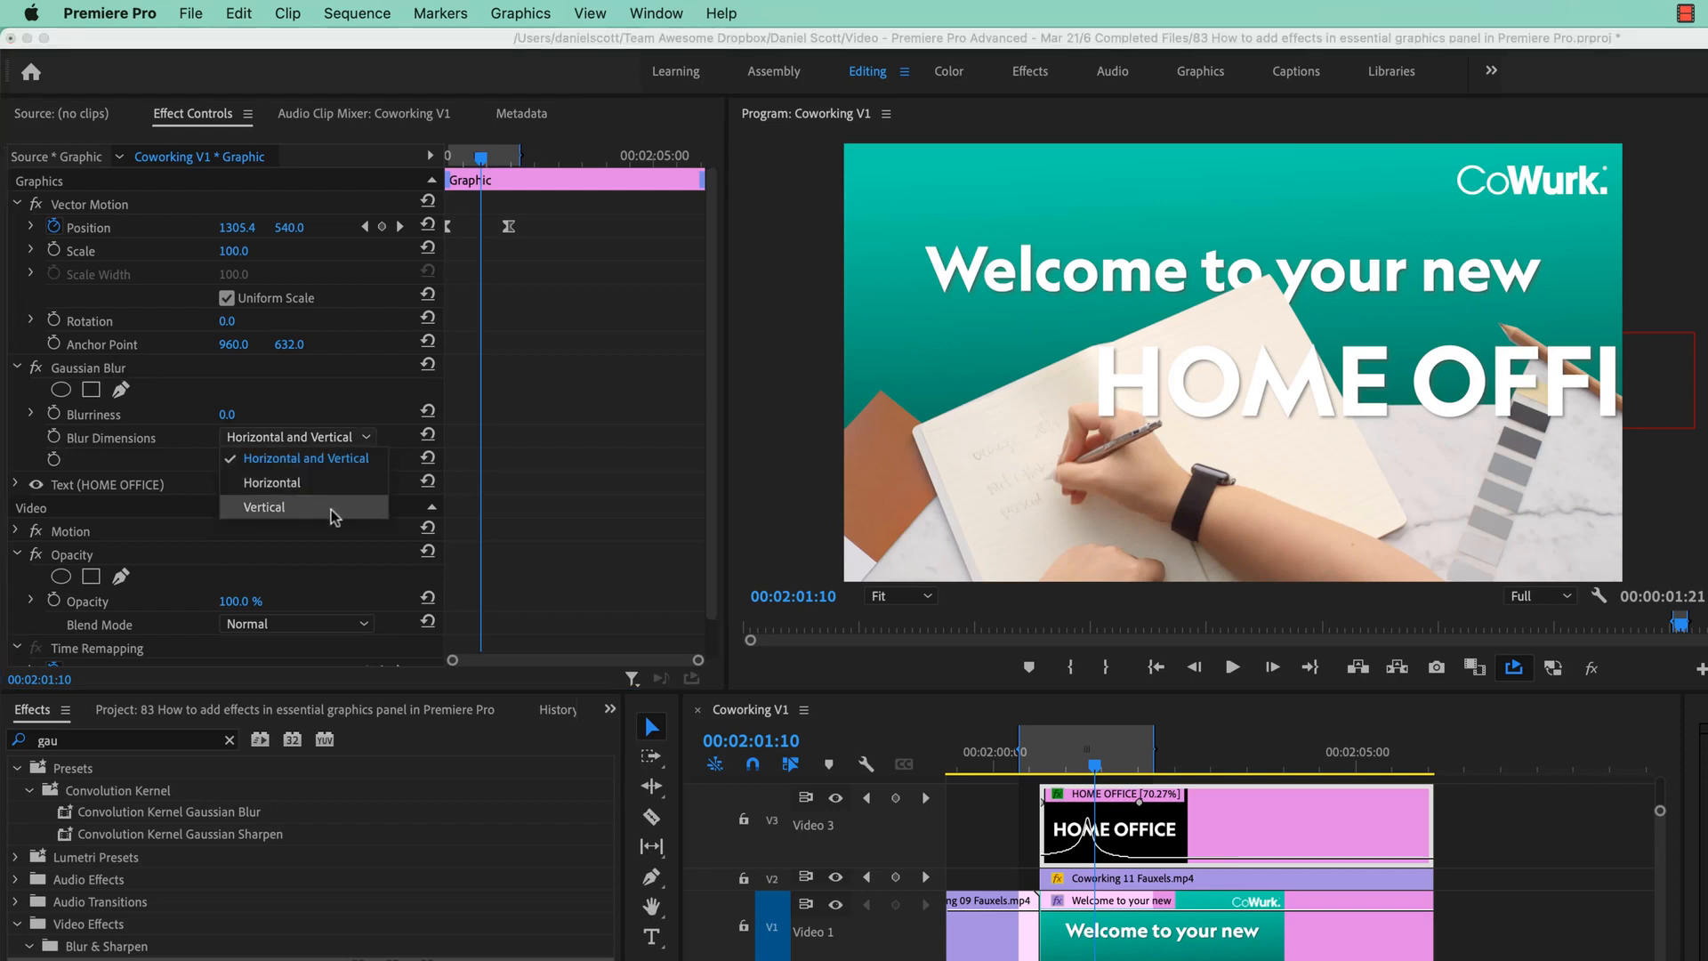
pyautogui.click(338, 486)
pyautogui.moveTo(228, 415); pyautogui.dragTo(240, 420)
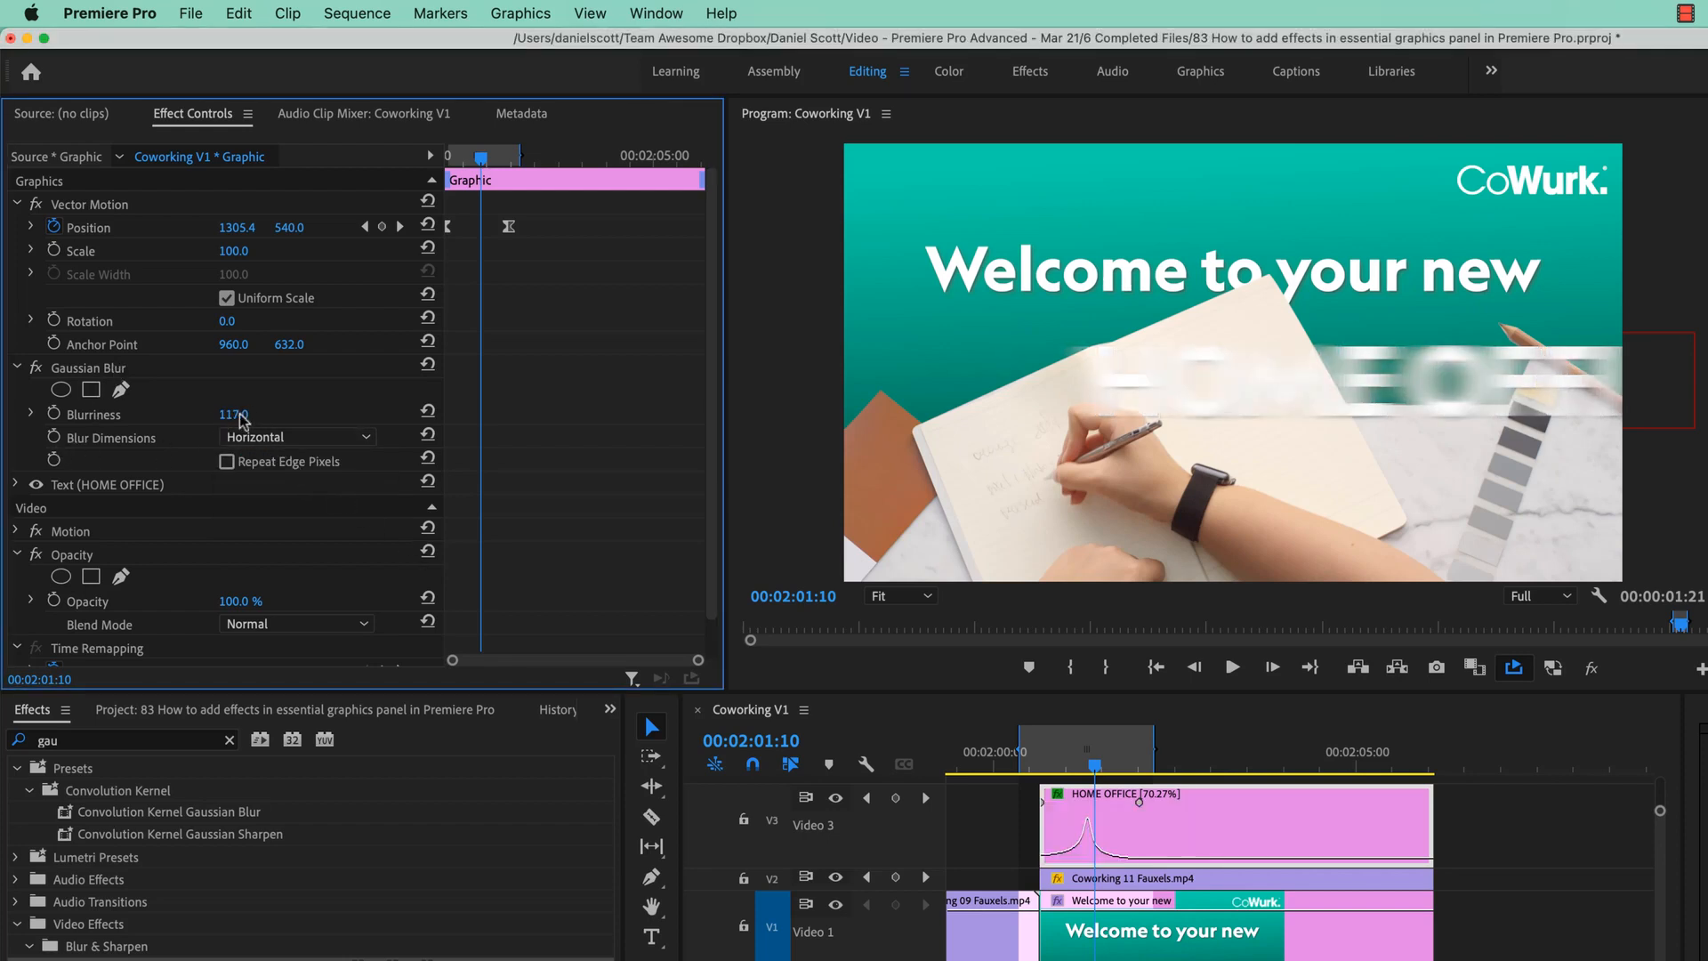
pyautogui.click(1094, 770)
pyautogui.moveTo(1093, 770); pyautogui.dragTo(1028, 784)
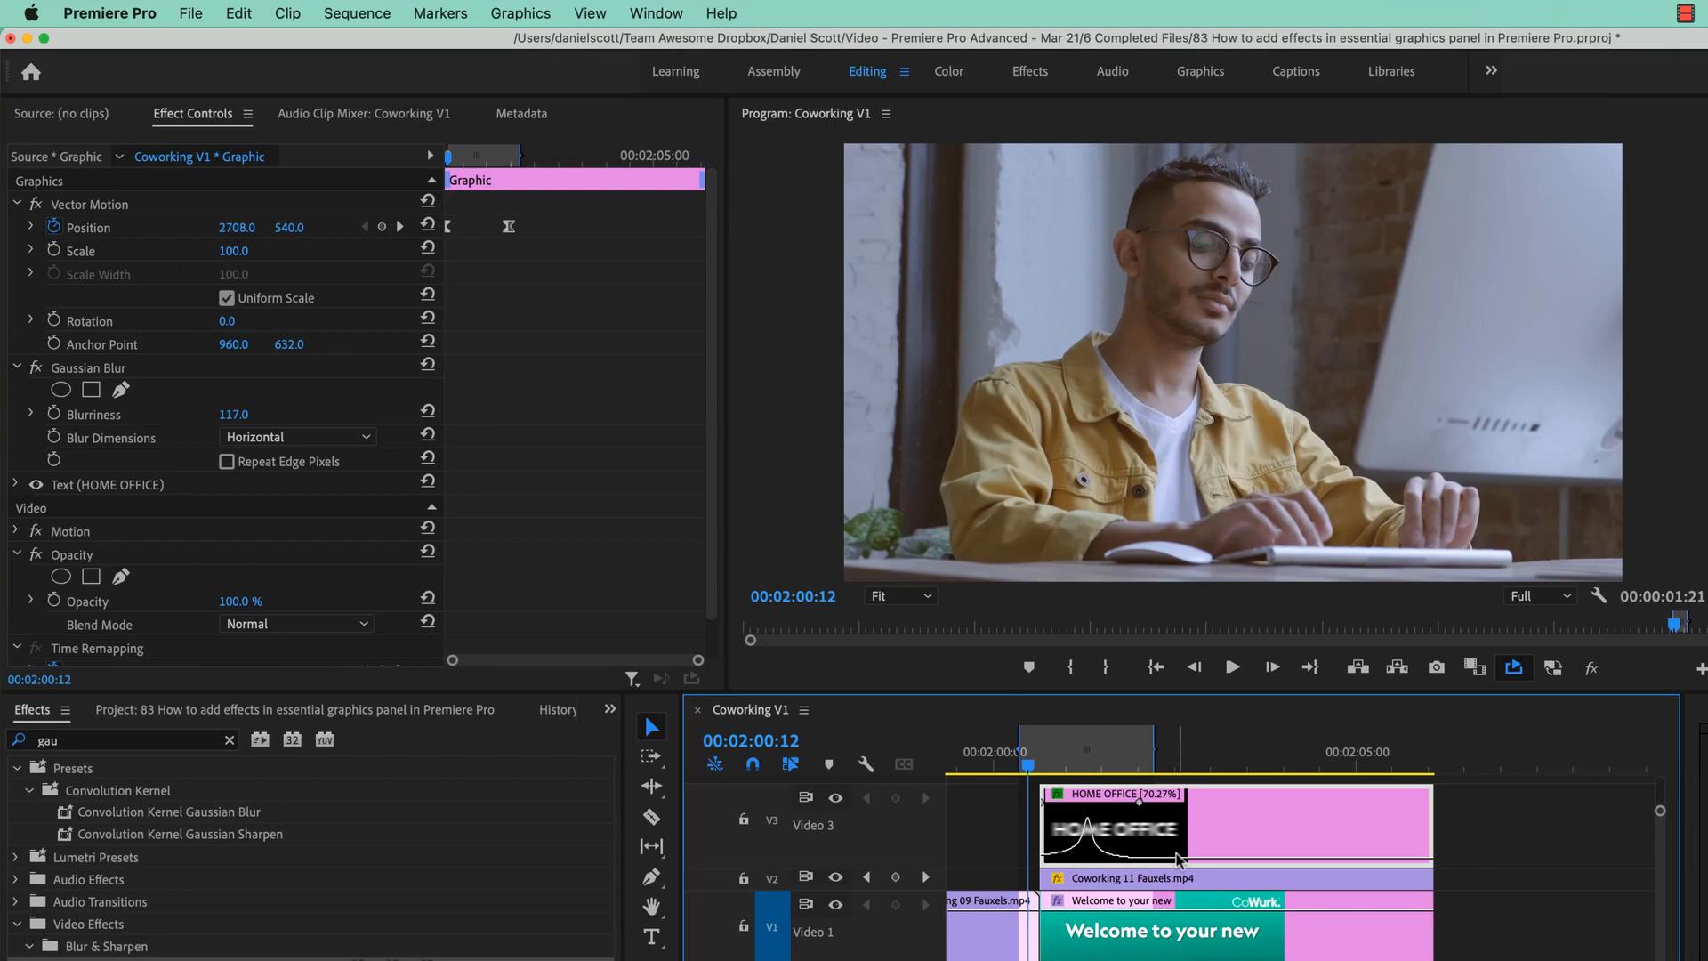
pyautogui.press('space')
pyautogui.press('space')
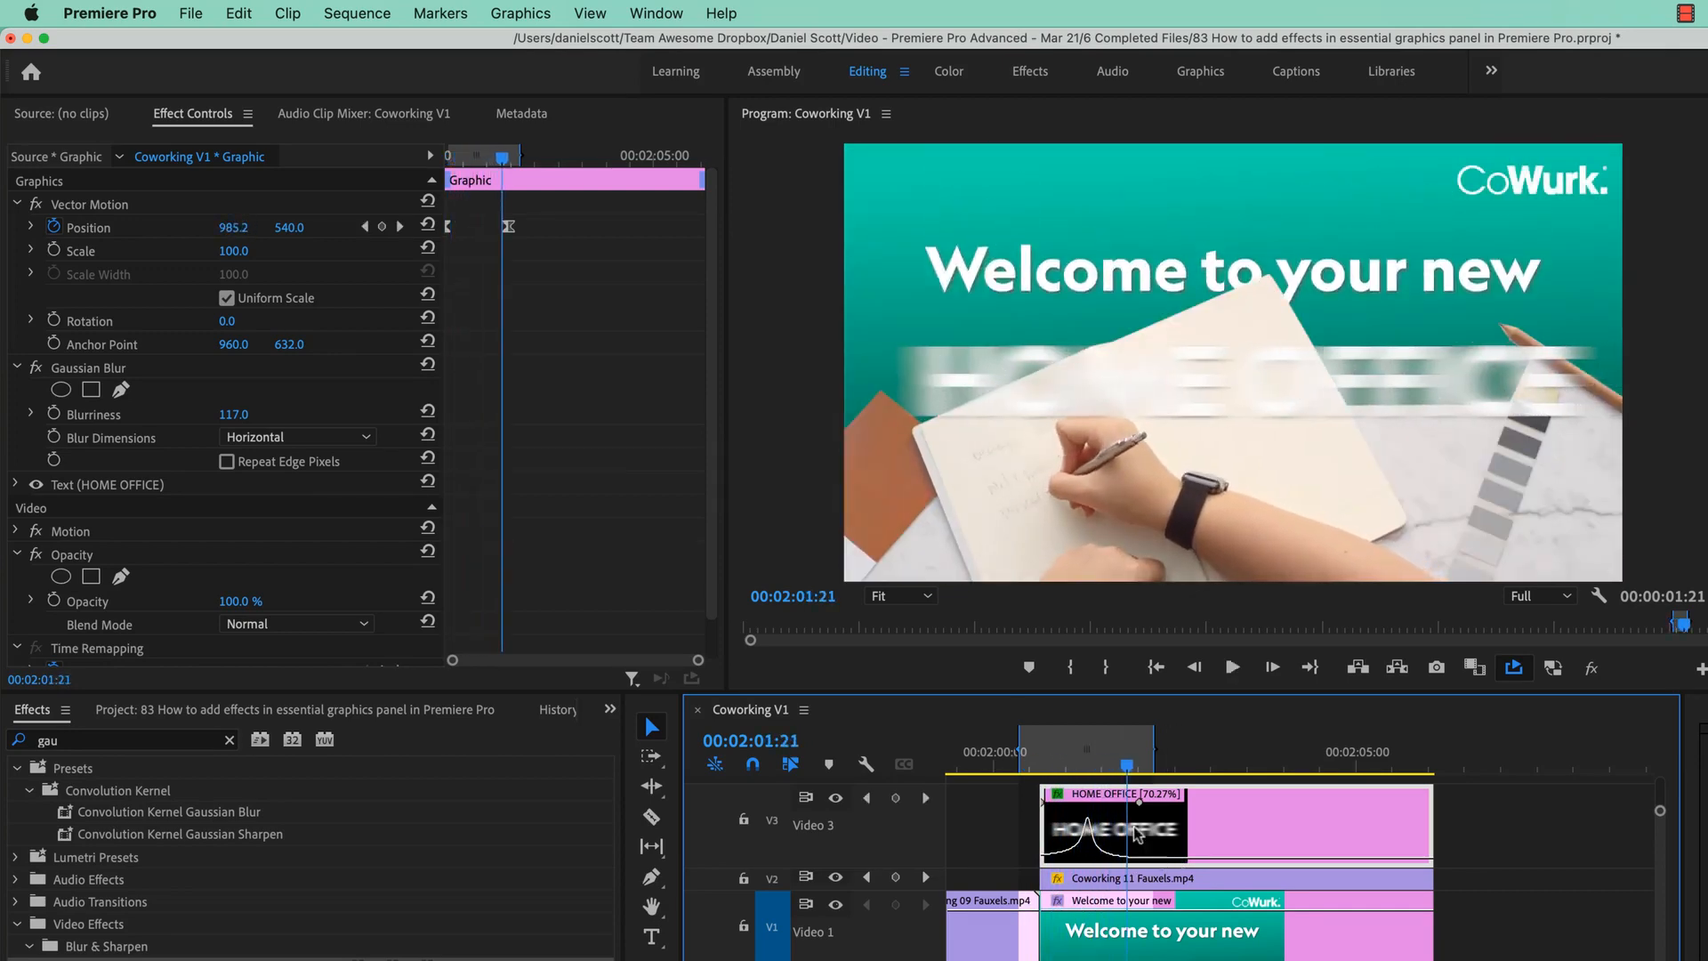
# Try Blurriness values of 132 and 98 on the HOME OFFICE title at 00:02:01:07, midway through its slide.
pyautogui.click(1100, 756)
pyautogui.moveTo(1099, 760); pyautogui.dragTo(1042, 774)
pyautogui.click(251, 420)
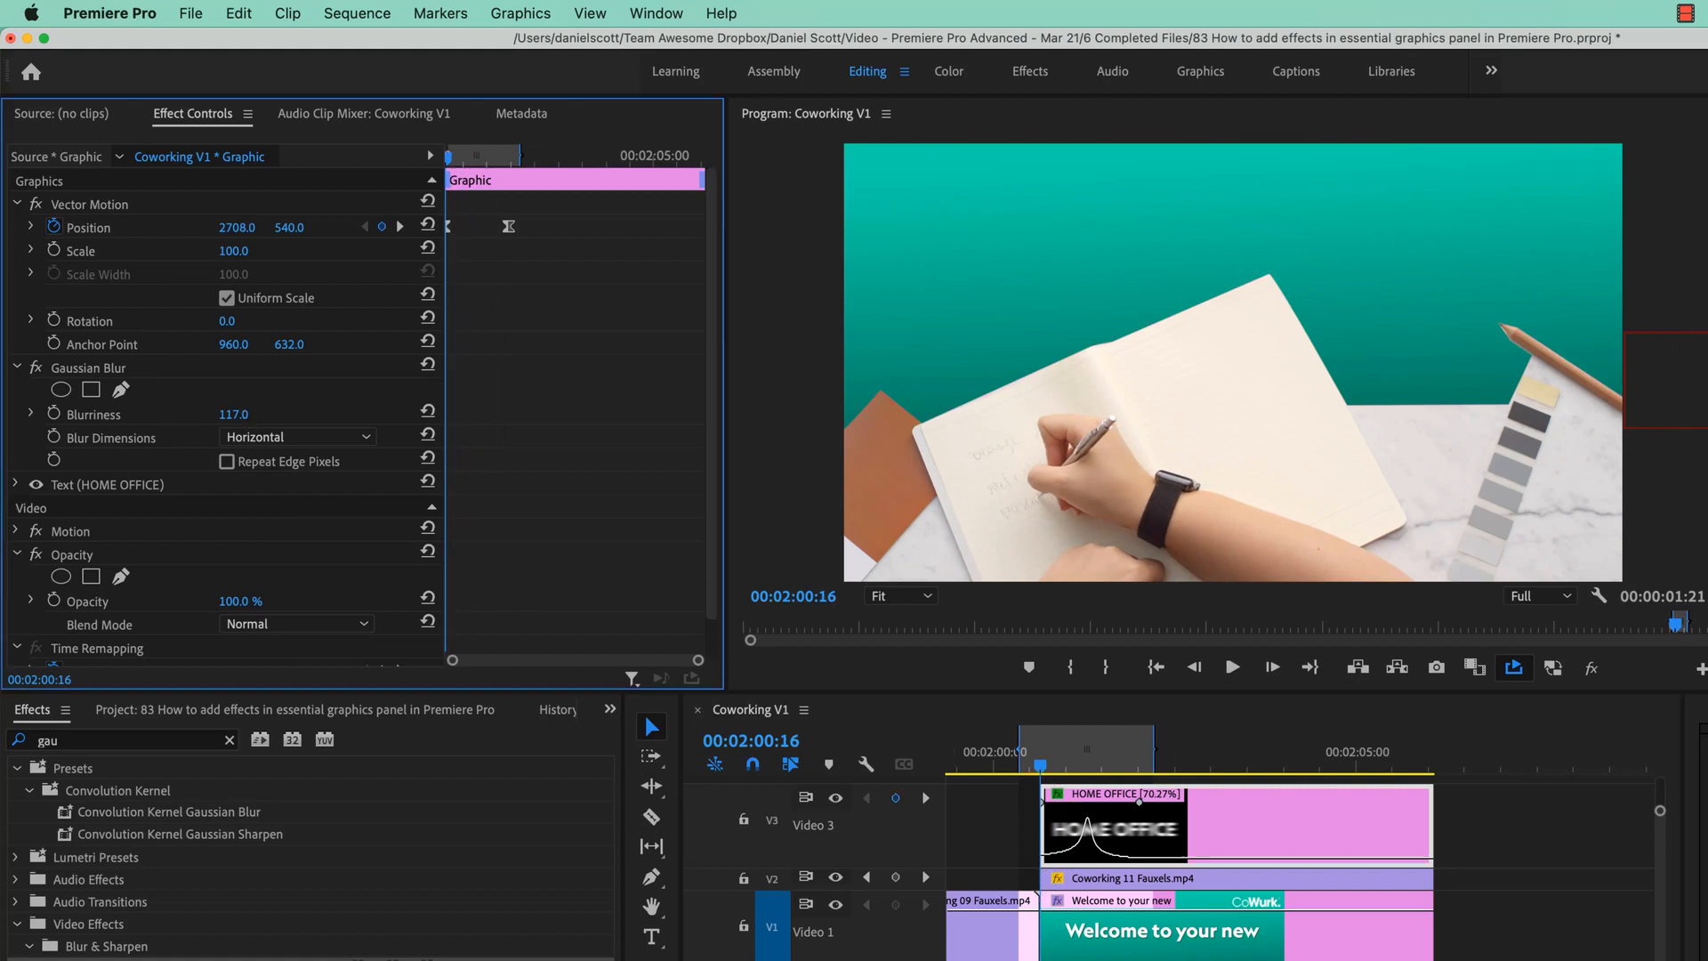
pyautogui.moveTo(449, 164)
pyautogui.mouseDown()
pyautogui.moveTo(492, 181)
pyautogui.moveTo(476, 179)
pyautogui.mouseUp()
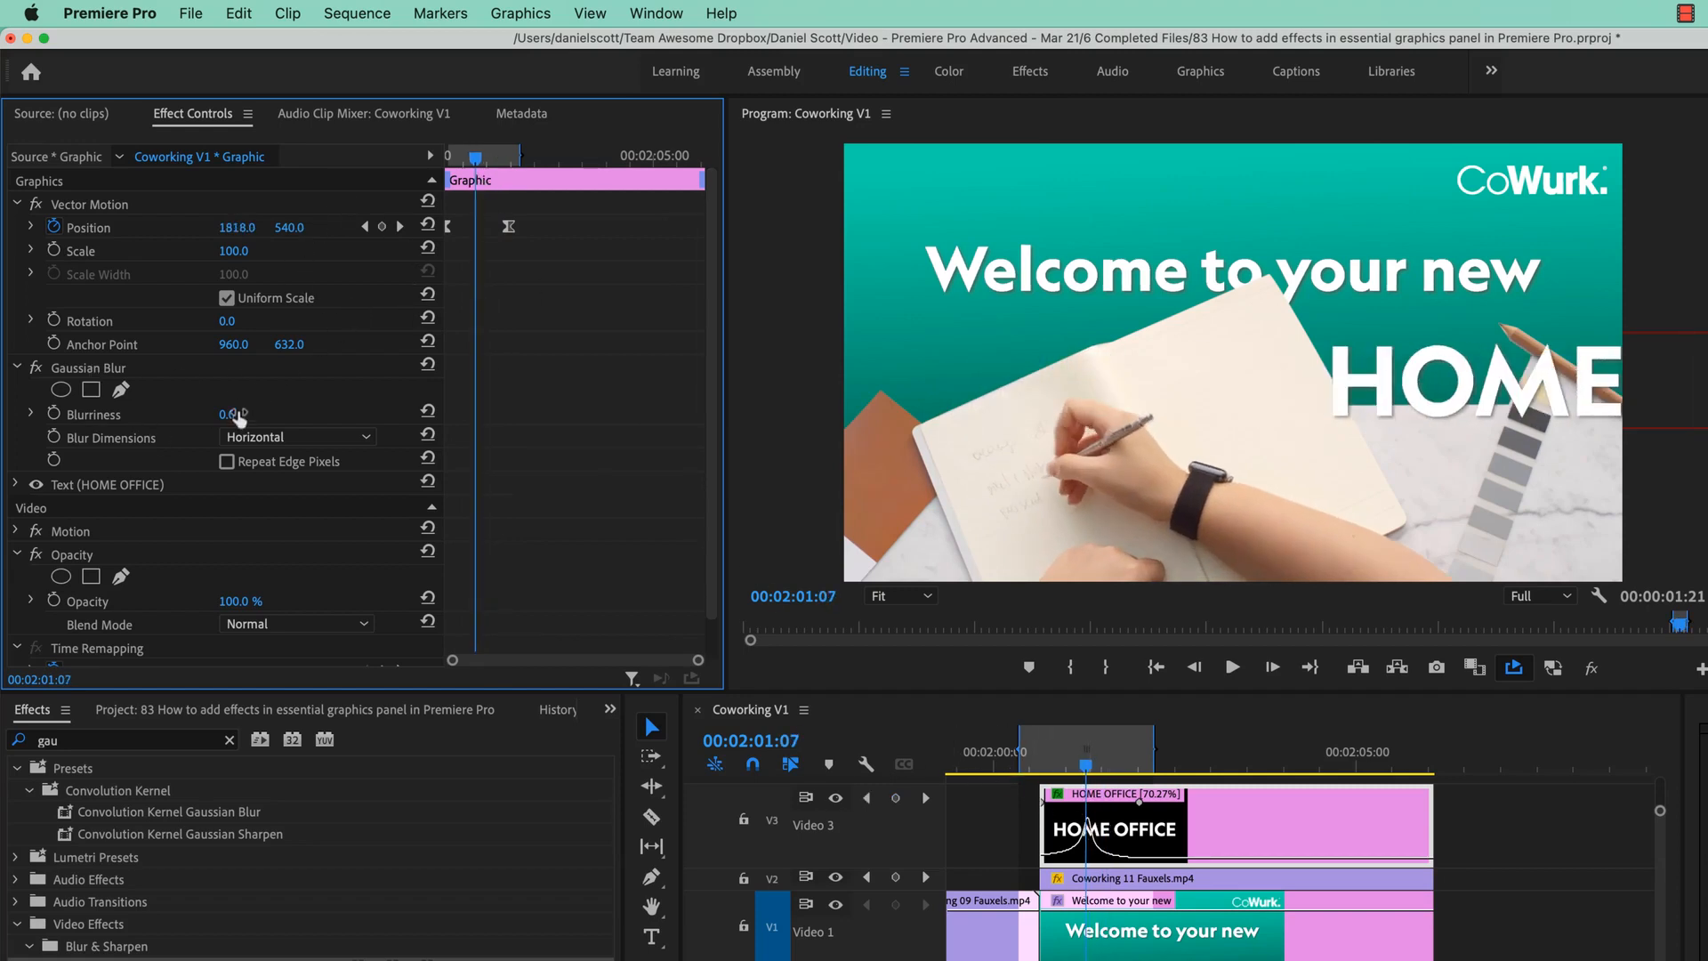
pyautogui.moveTo(234, 415); pyautogui.dragTo(356, 415)
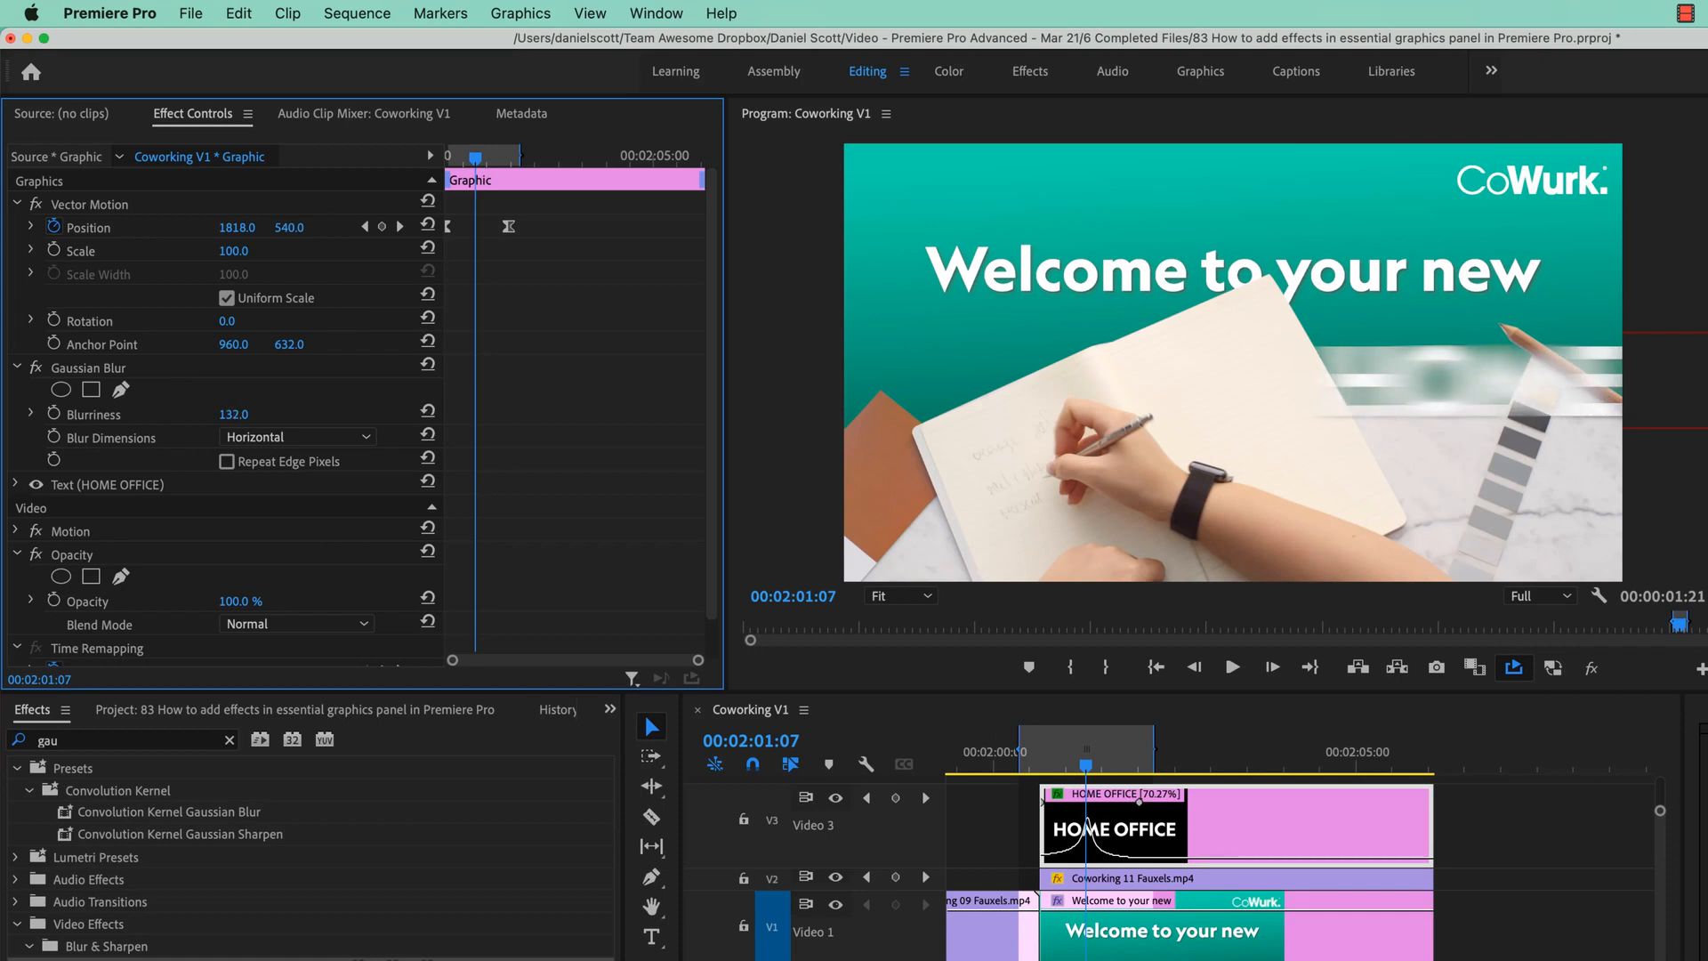
pyautogui.moveTo(233, 414); pyautogui.dragTo(204, 414)
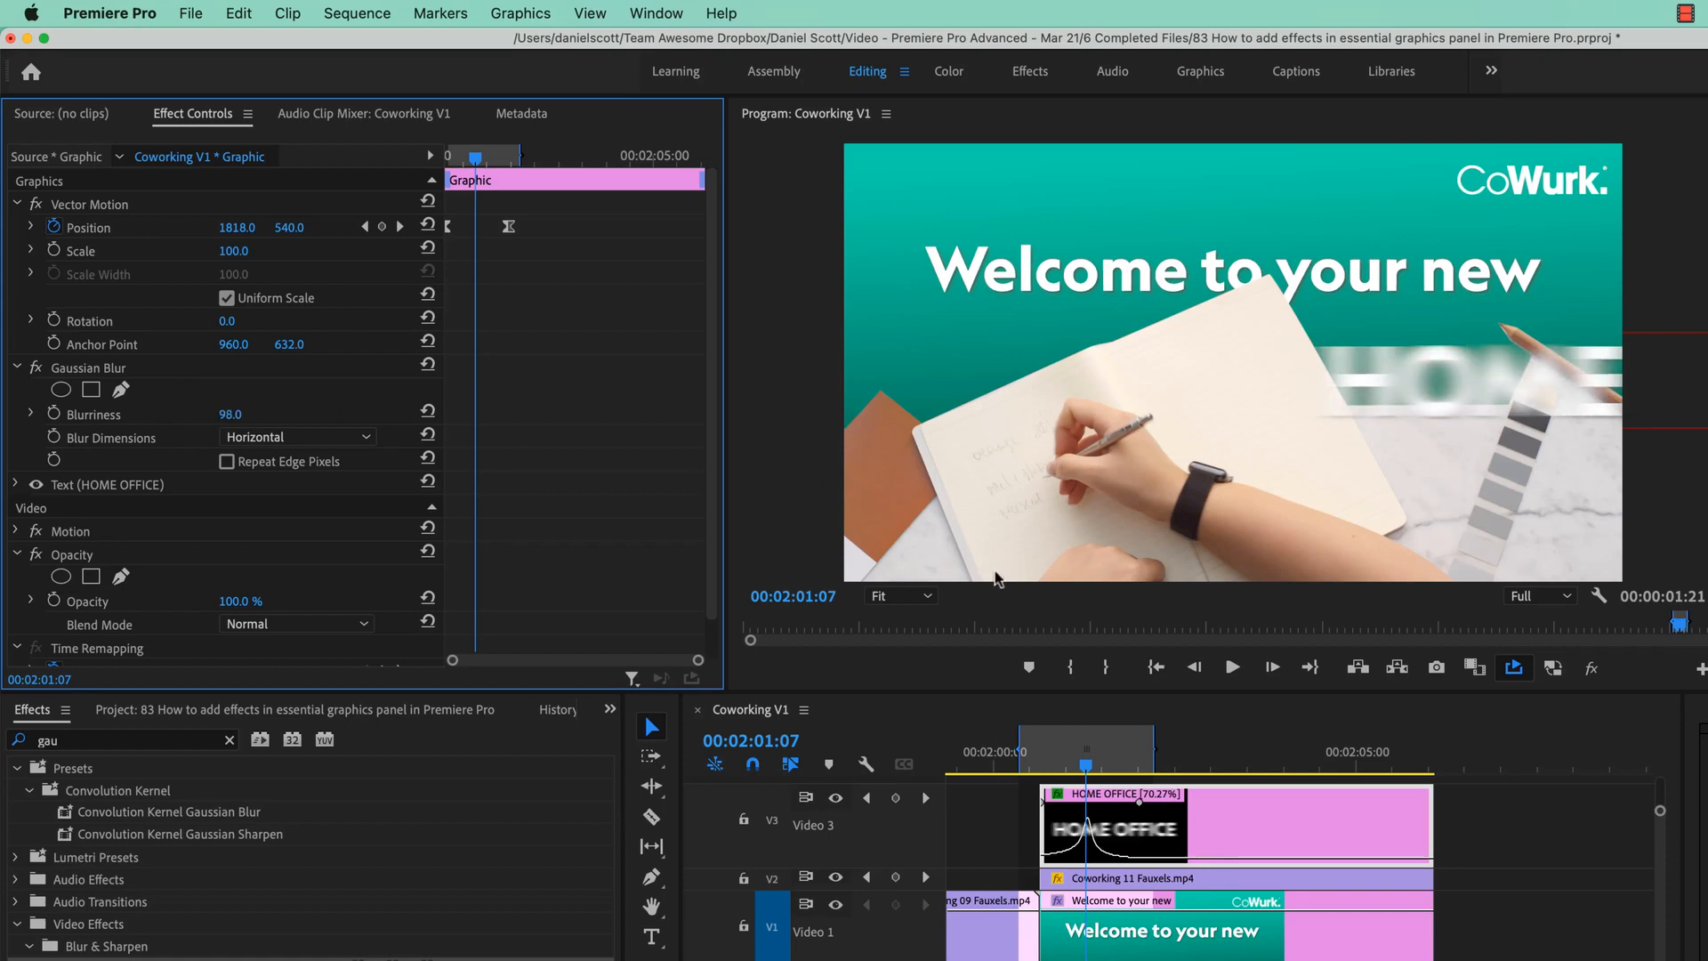
# Set the HOME OFFICE blur's Blurriness to 0 and start keyframing it at the graphic's start, 00:02:00:16.
pyautogui.moveTo(1089, 770); pyautogui.dragTo(1131, 770)
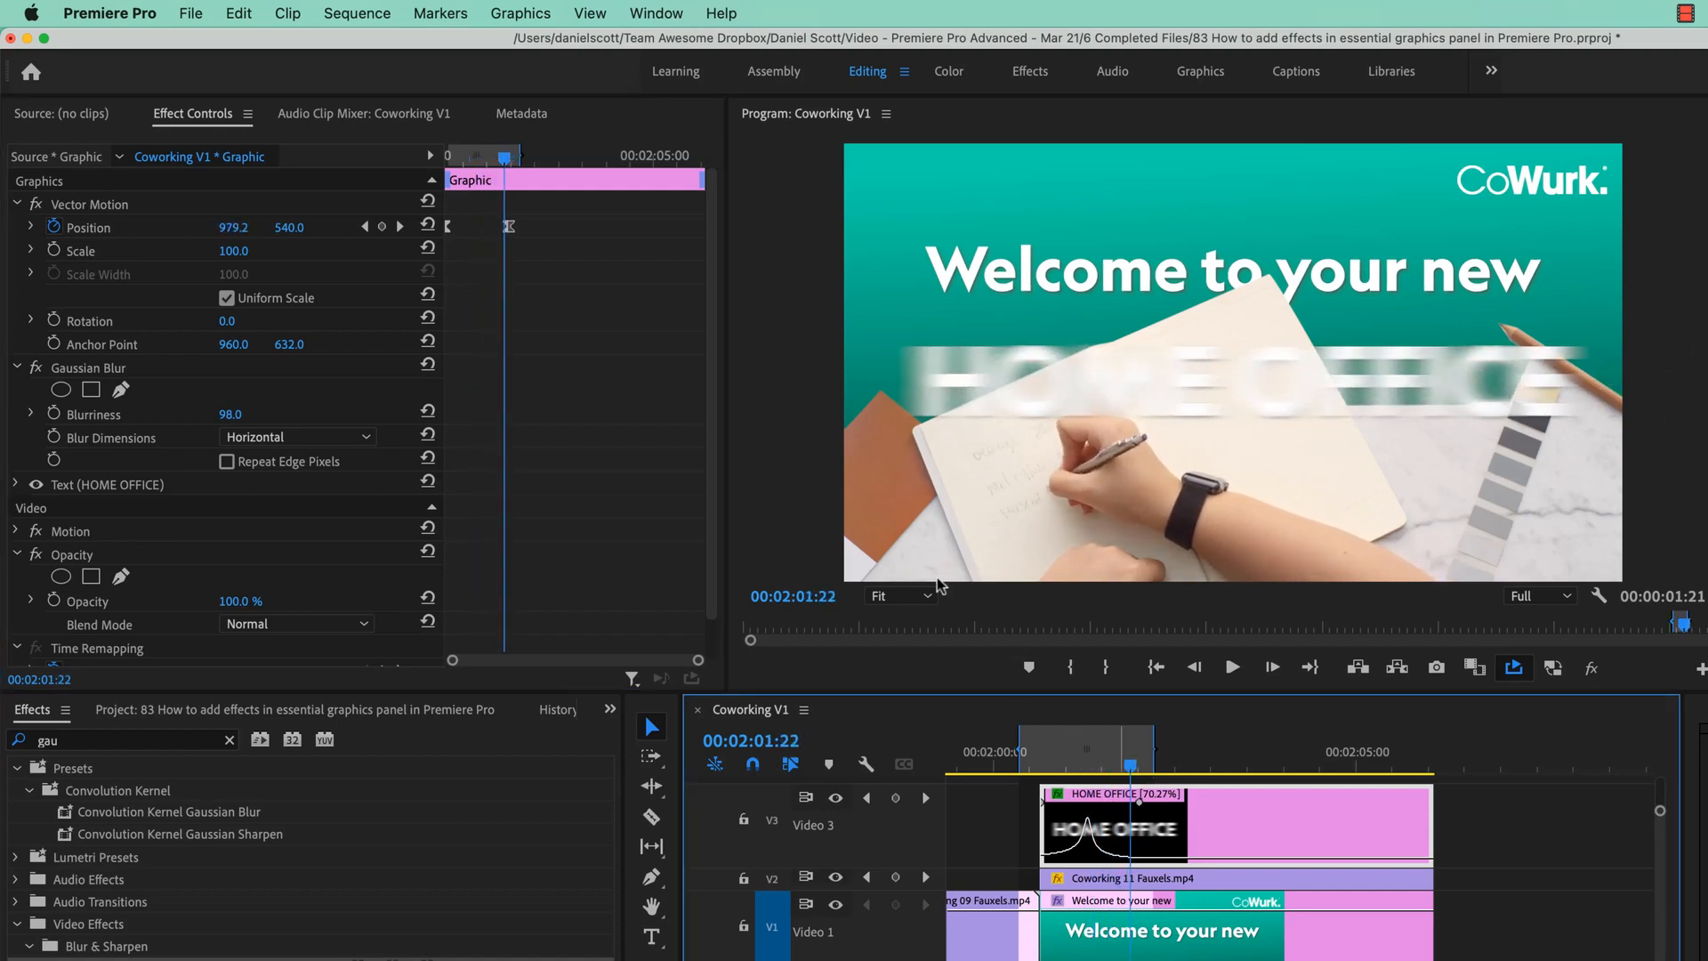
pyautogui.moveTo(231, 415); pyautogui.dragTo(138, 416)
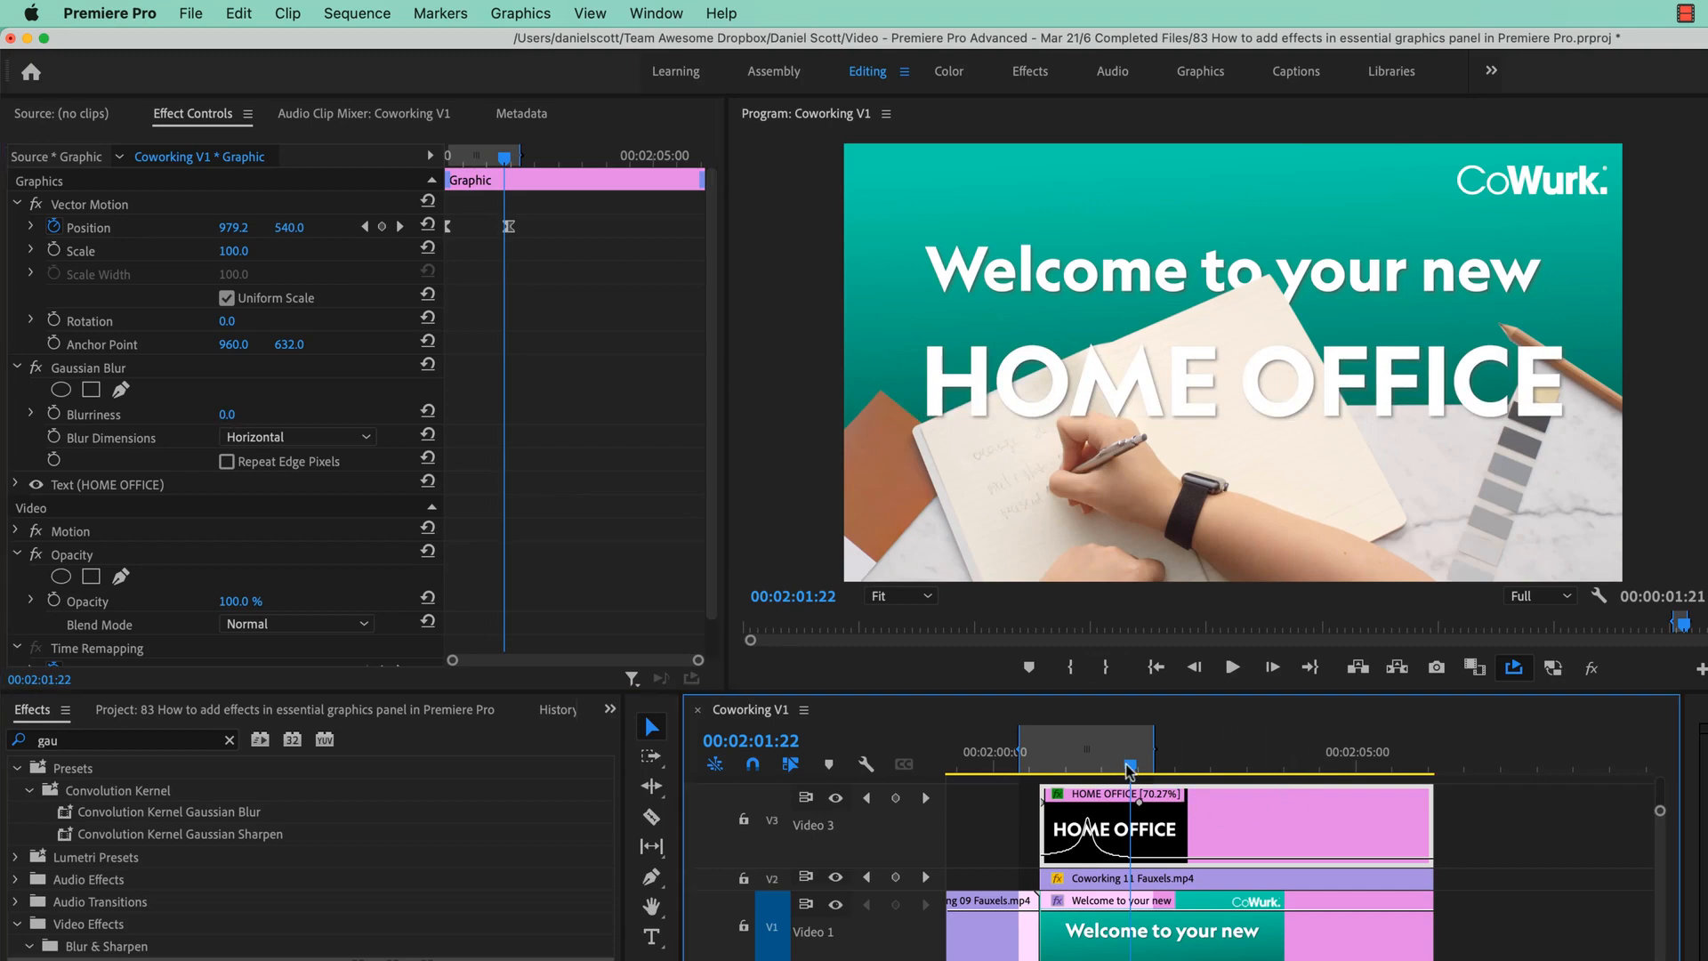
pyautogui.moveTo(1130, 770); pyautogui.dragTo(1040, 774)
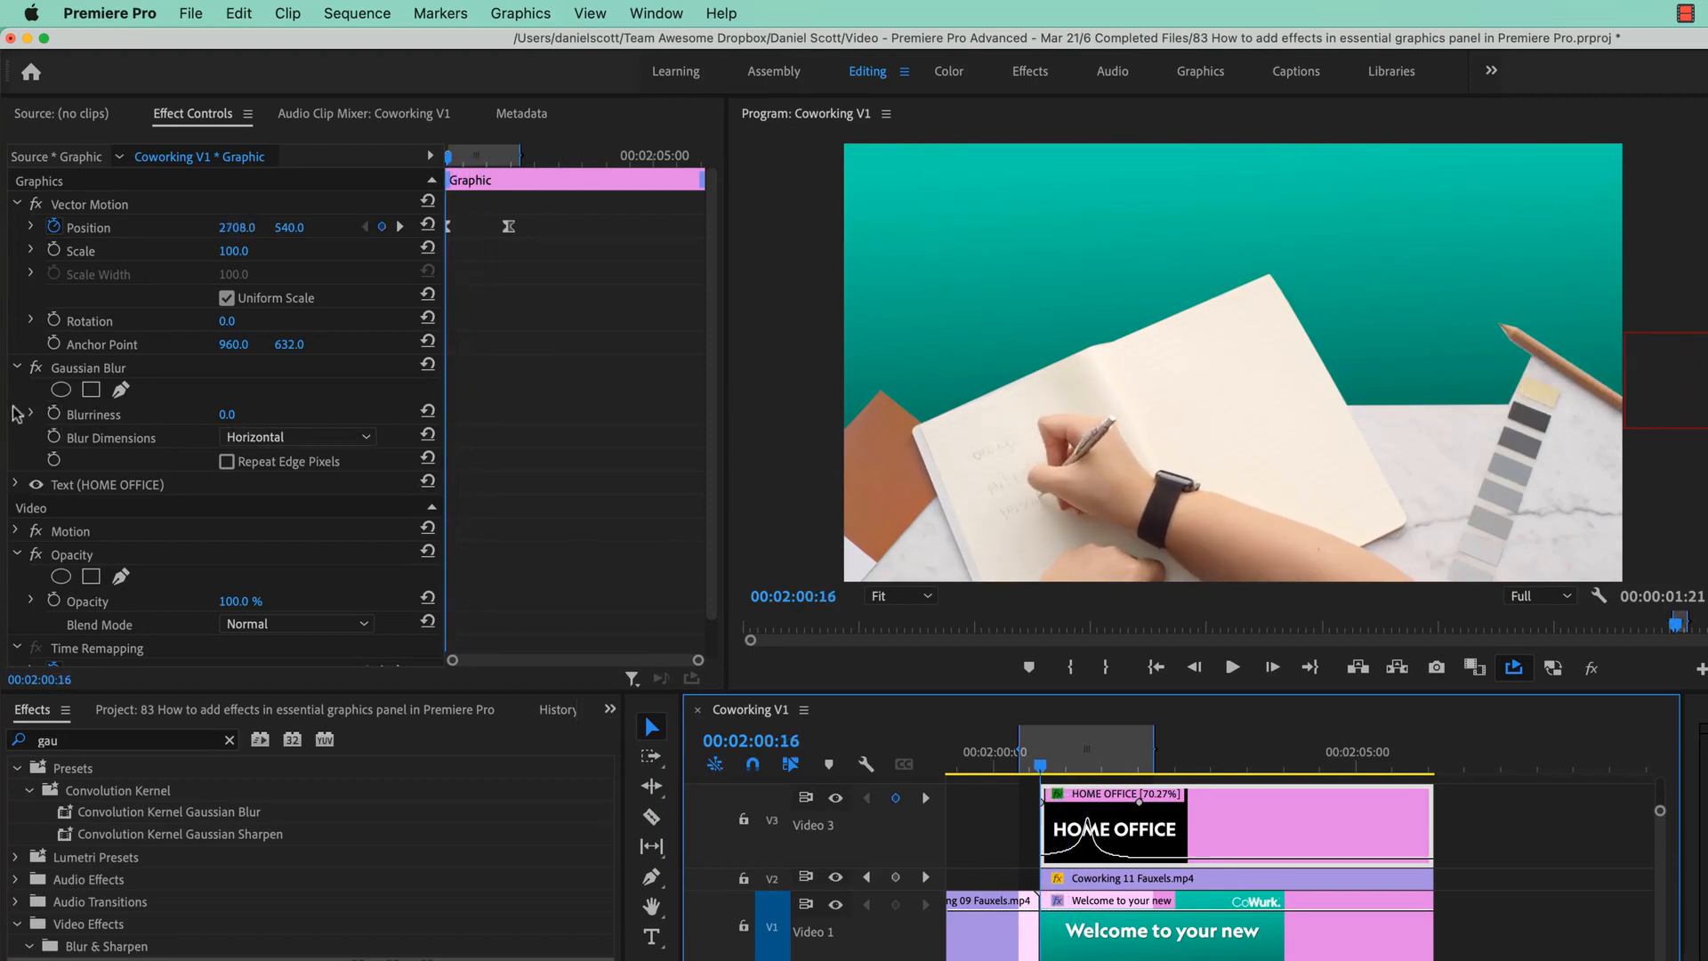
pyautogui.click(53, 412)
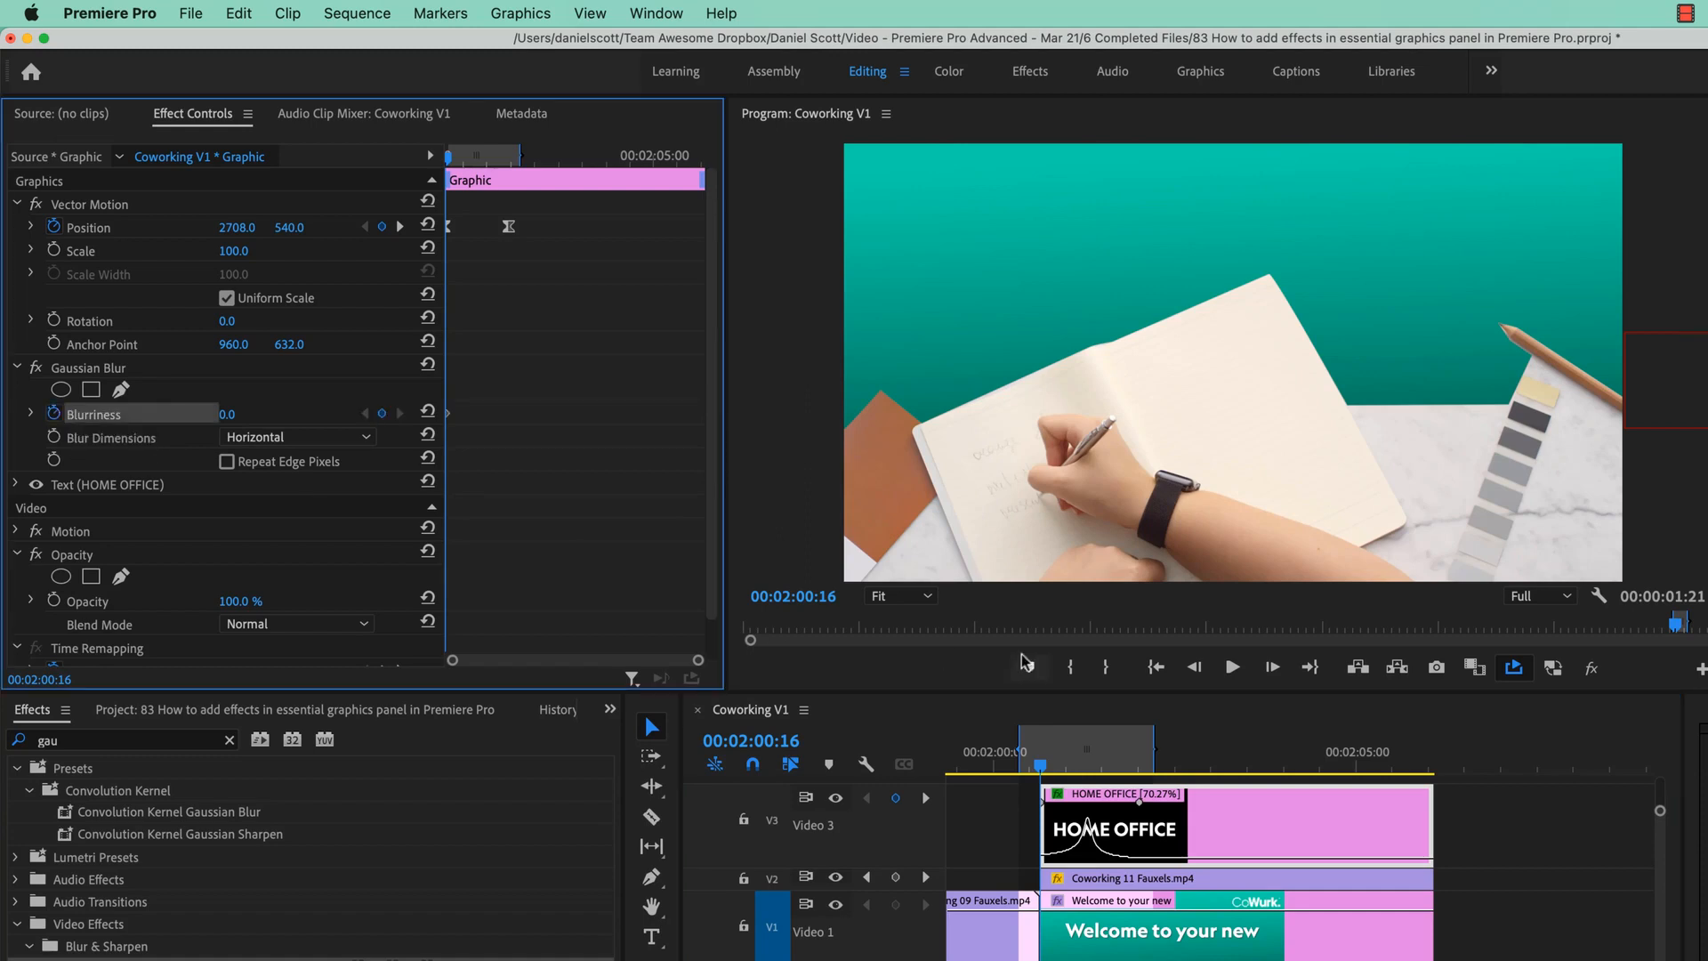
# Add Blurriness keyframes of 64 at 00:02:01:07 and 0 at 00:02:01:18 to the HOME OFFICE title.
pyautogui.moveTo(1042, 772); pyautogui.dragTo(1087, 774)
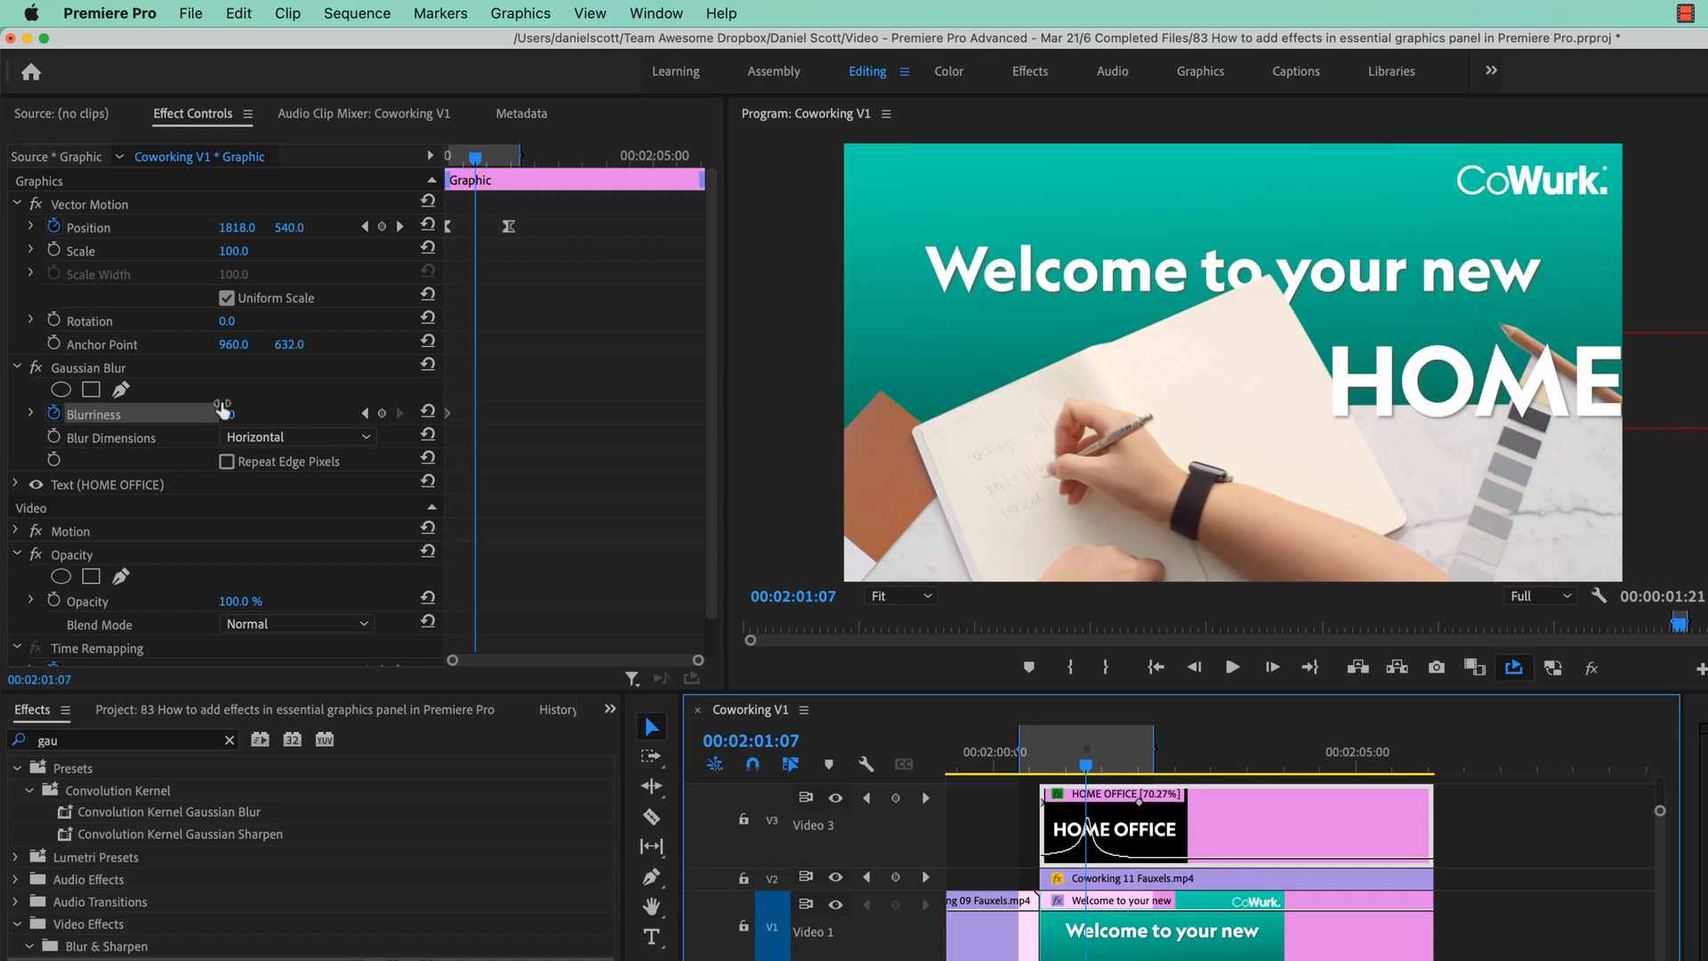
pyautogui.moveTo(224, 411); pyautogui.dragTo(392, 472)
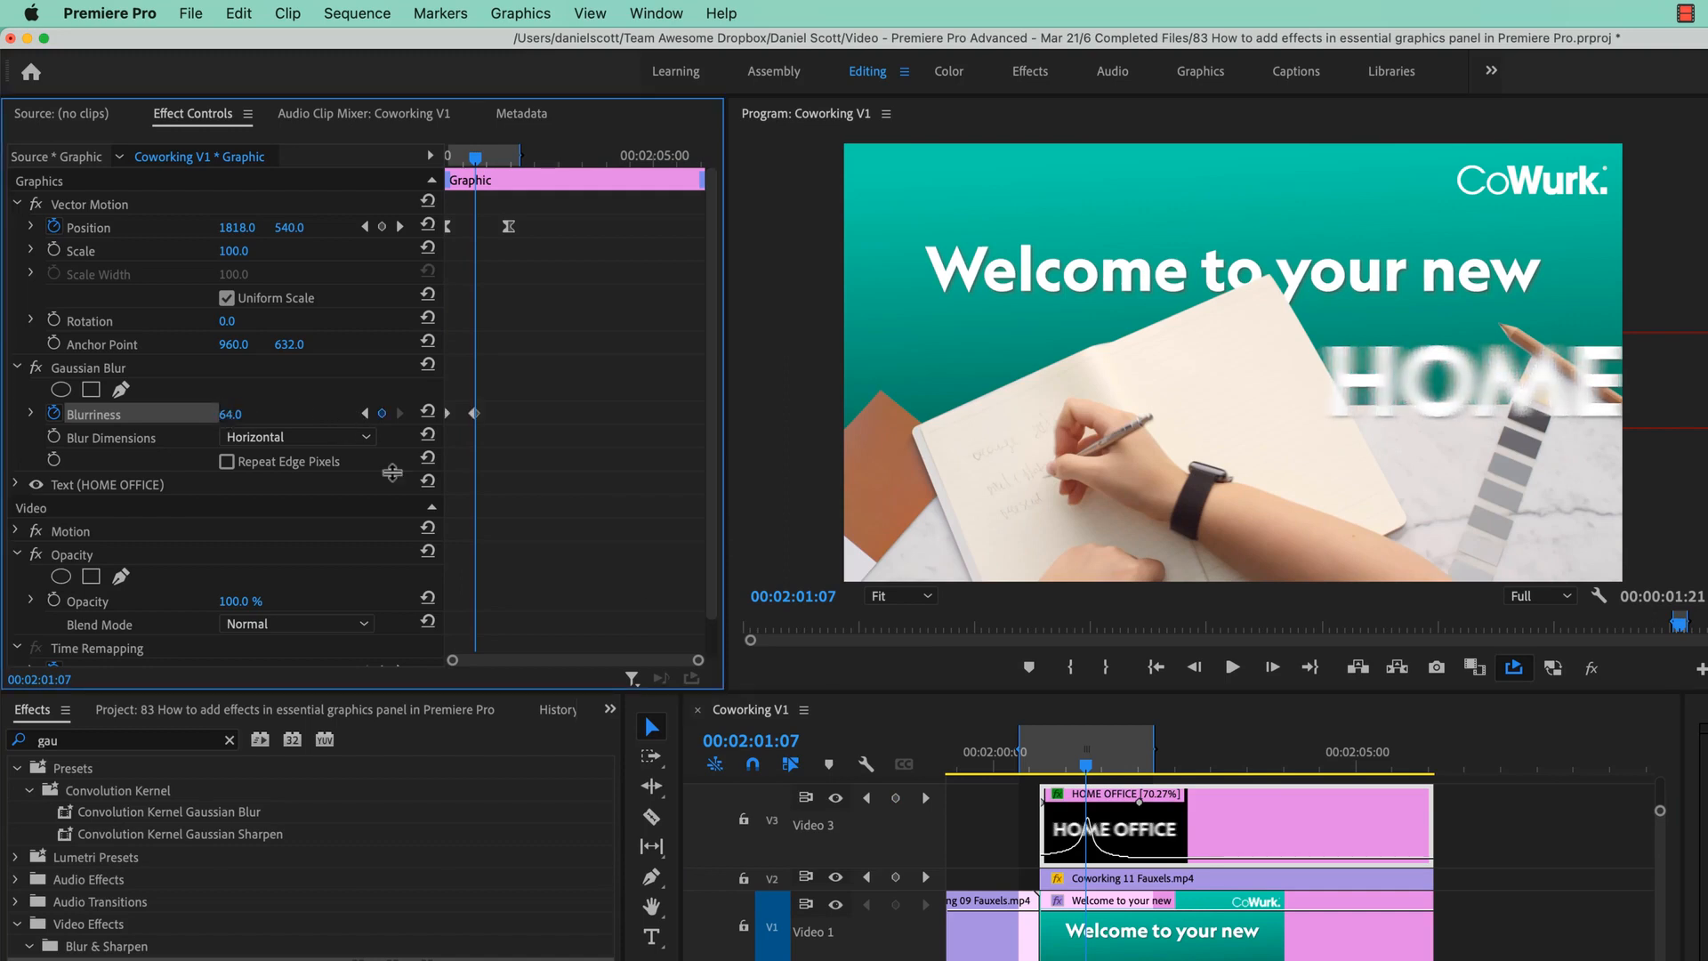
pyautogui.moveTo(1087, 767); pyautogui.dragTo(1118, 770)
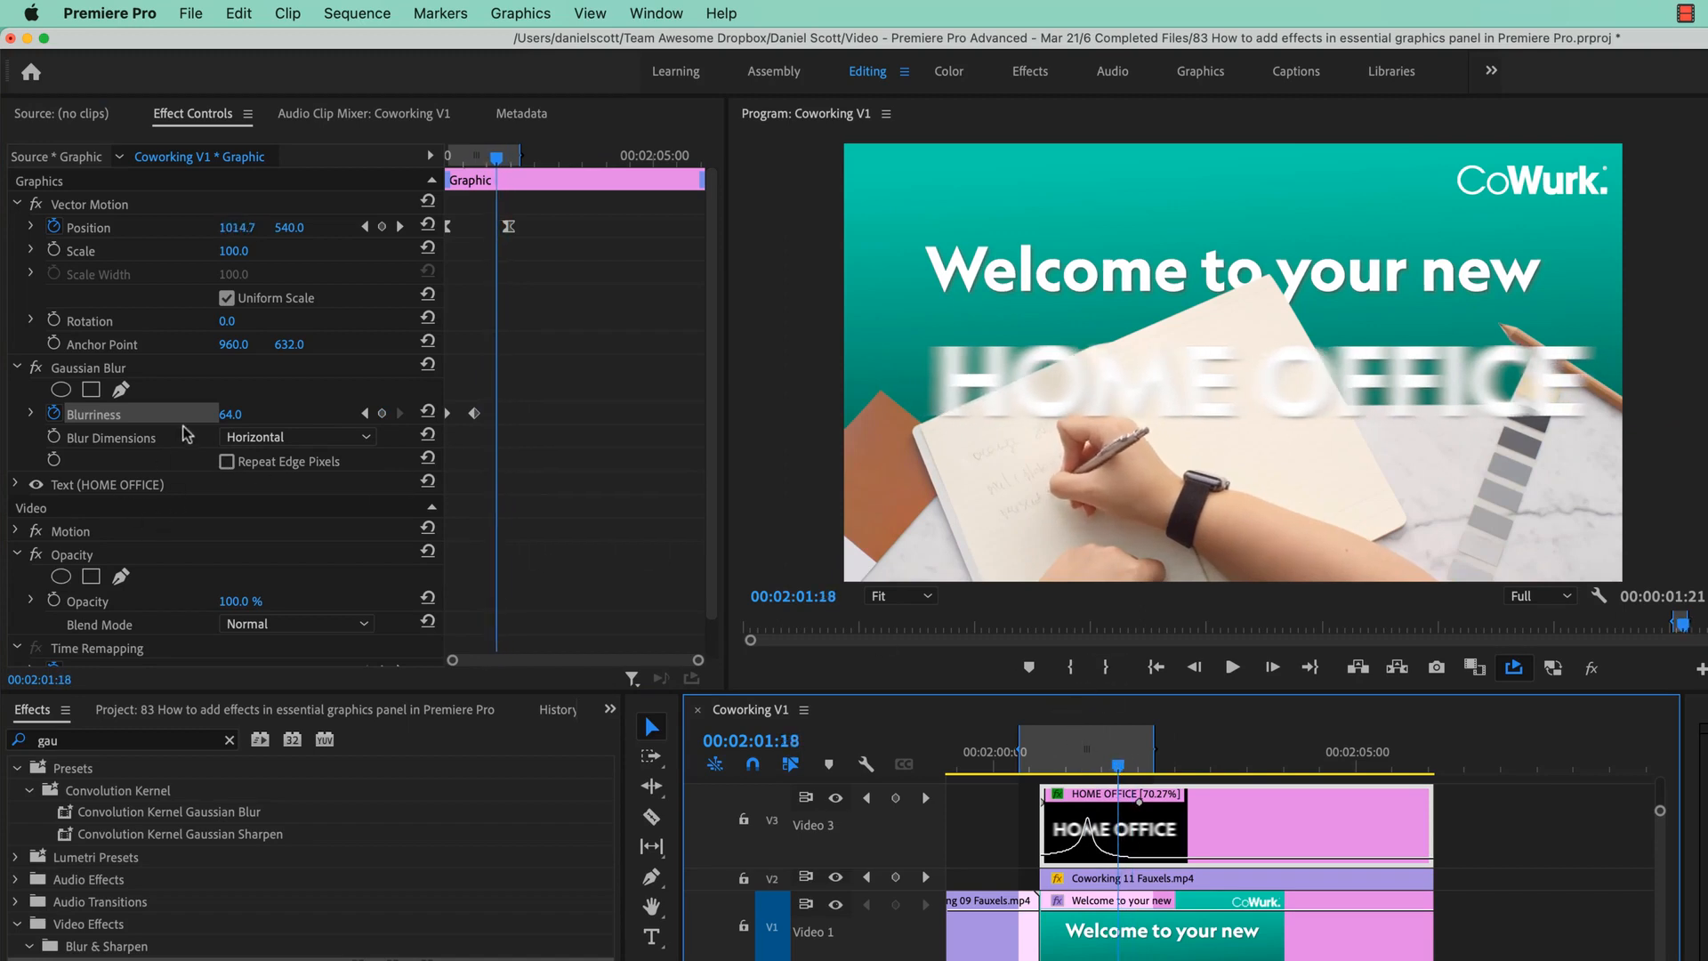
pyautogui.moveTo(231, 414); pyautogui.dragTo(169, 414)
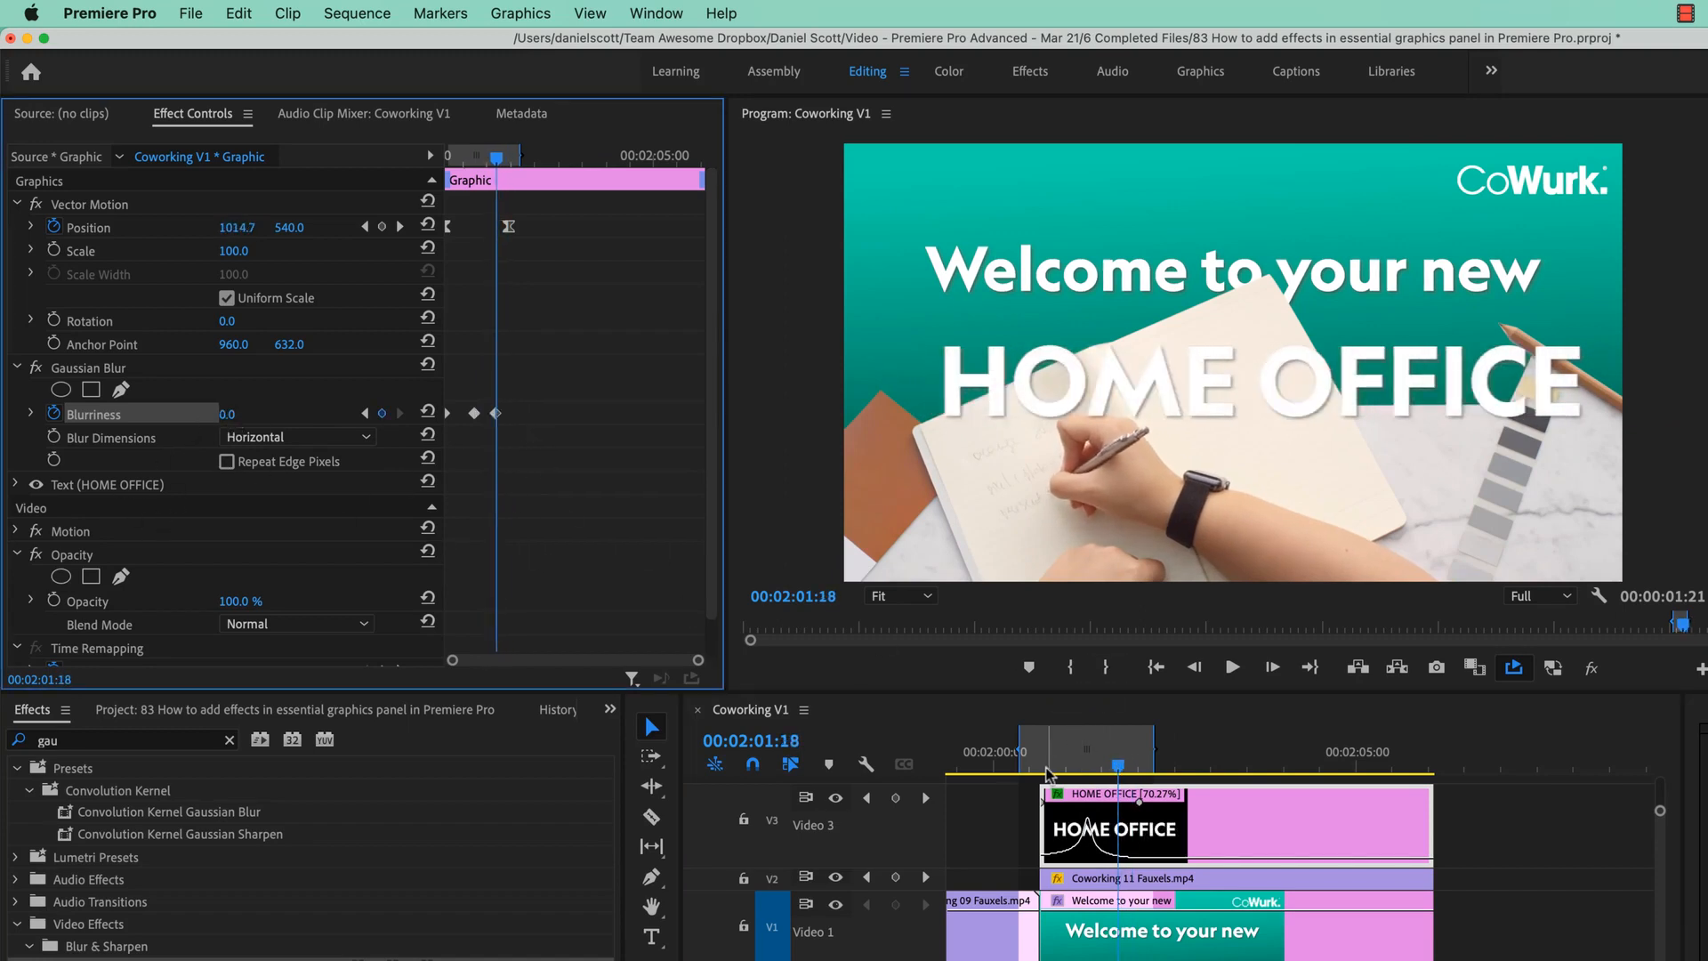
# Preview the HOME OFFICE title's animated blur from just before the graphic, at 00:02:00:12.
pyautogui.moveTo(1118, 767); pyautogui.dragTo(1030, 772)
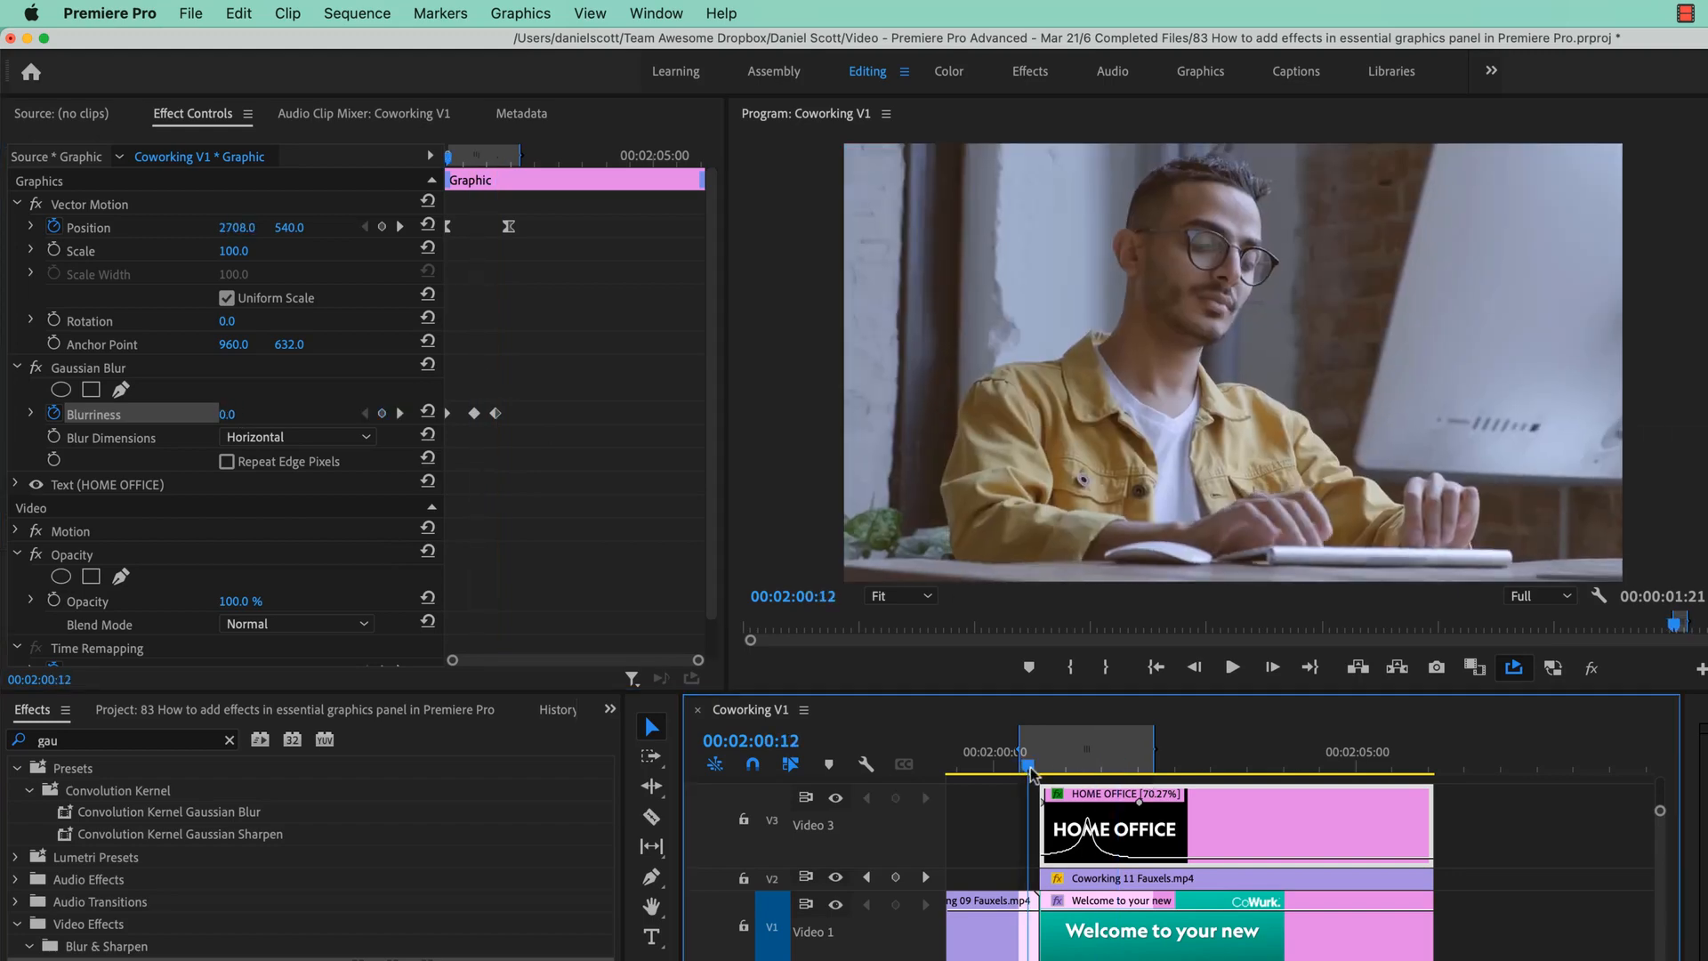
pyautogui.press('space')
pyautogui.press('space')
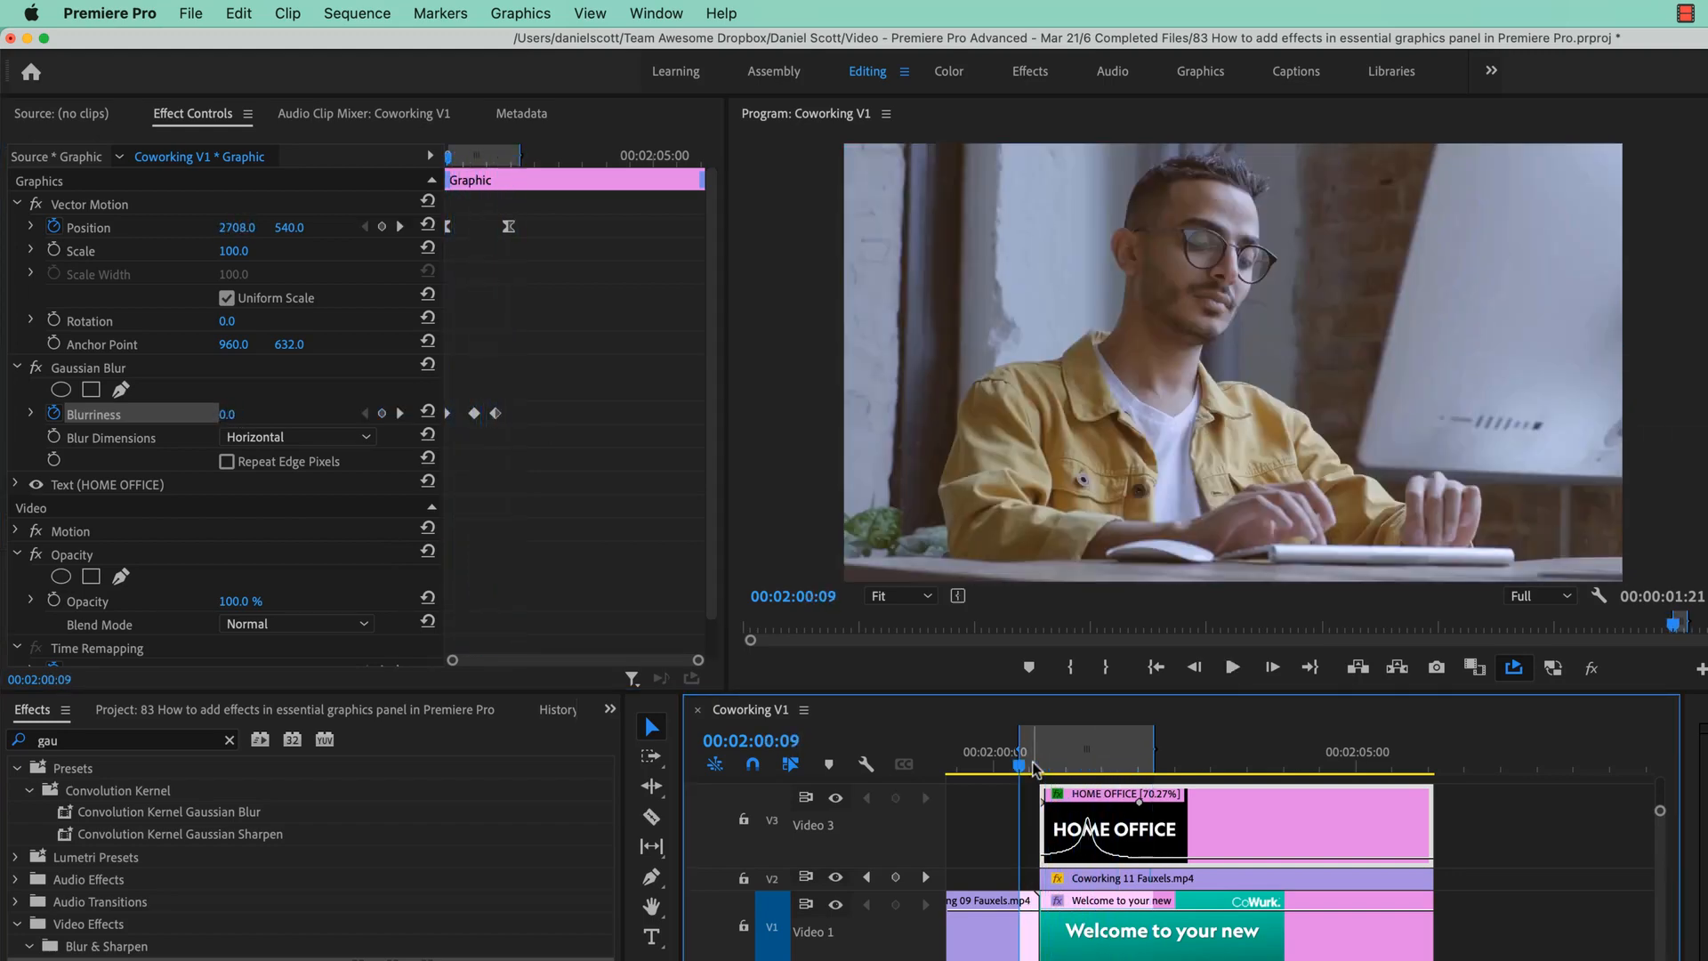
# Try a Blurriness of 274 on the HOME OFFICE title's middle keyframe and preview it from 00:02:00:10.
pyautogui.click(1092, 768)
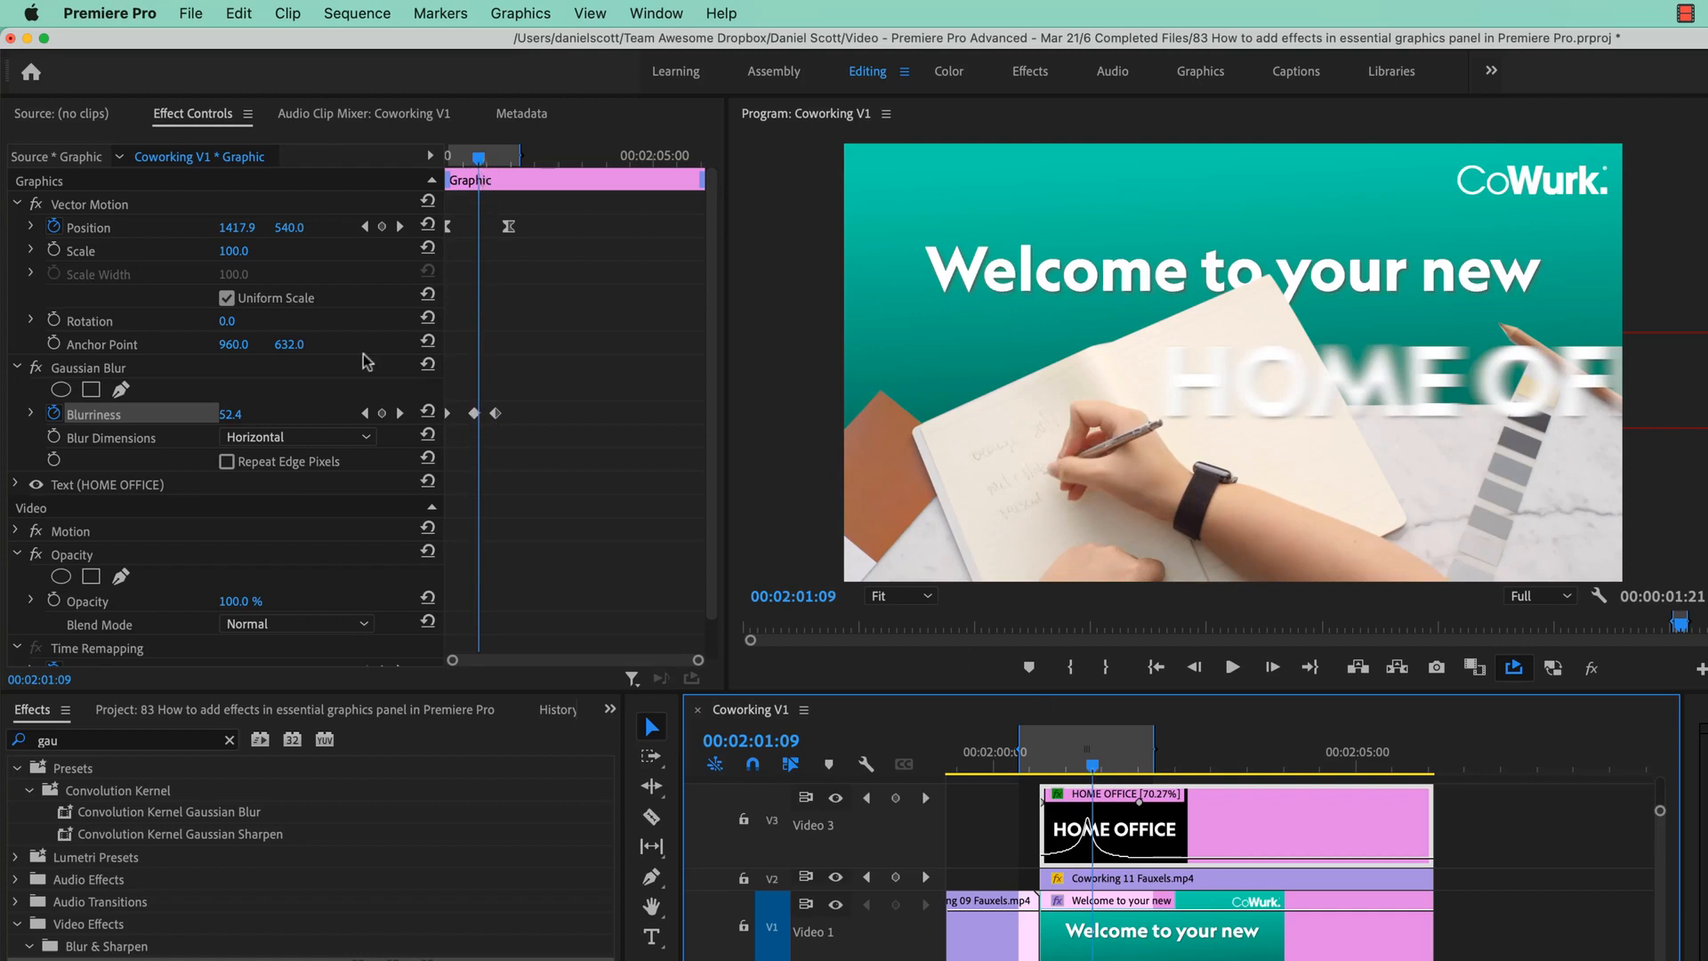
pyautogui.click(399, 413)
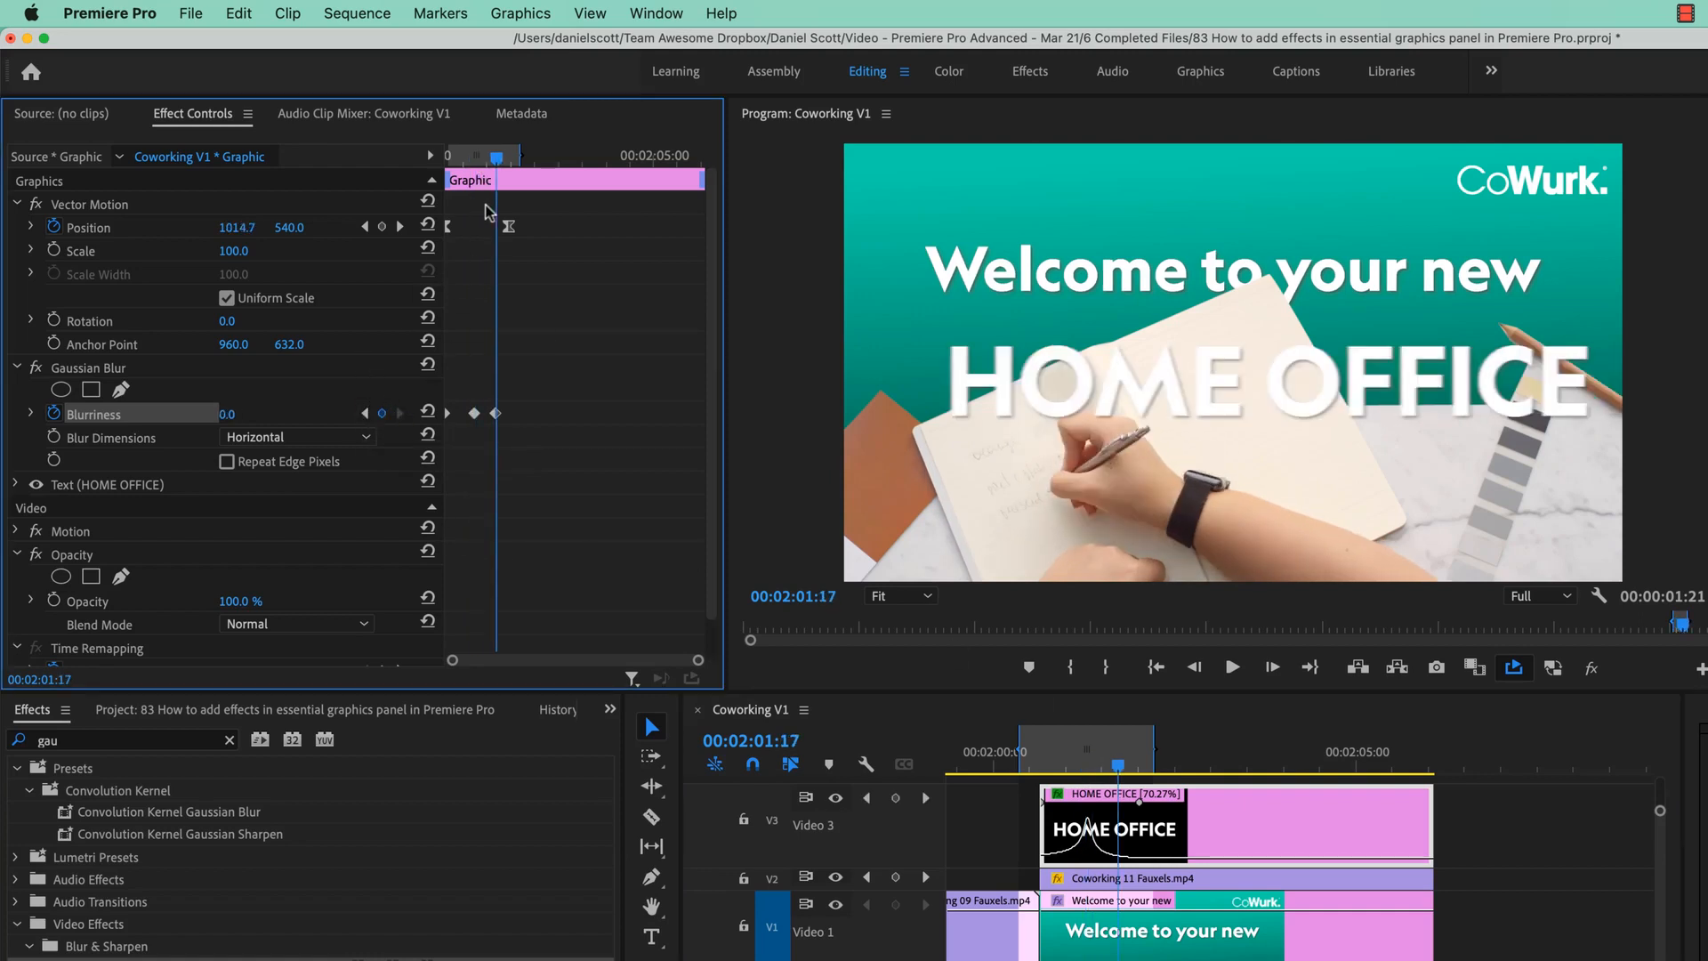
pyautogui.moveTo(492, 160)
pyautogui.mouseDown()
pyautogui.moveTo(453, 173)
pyautogui.moveTo(479, 182)
pyautogui.mouseUp()
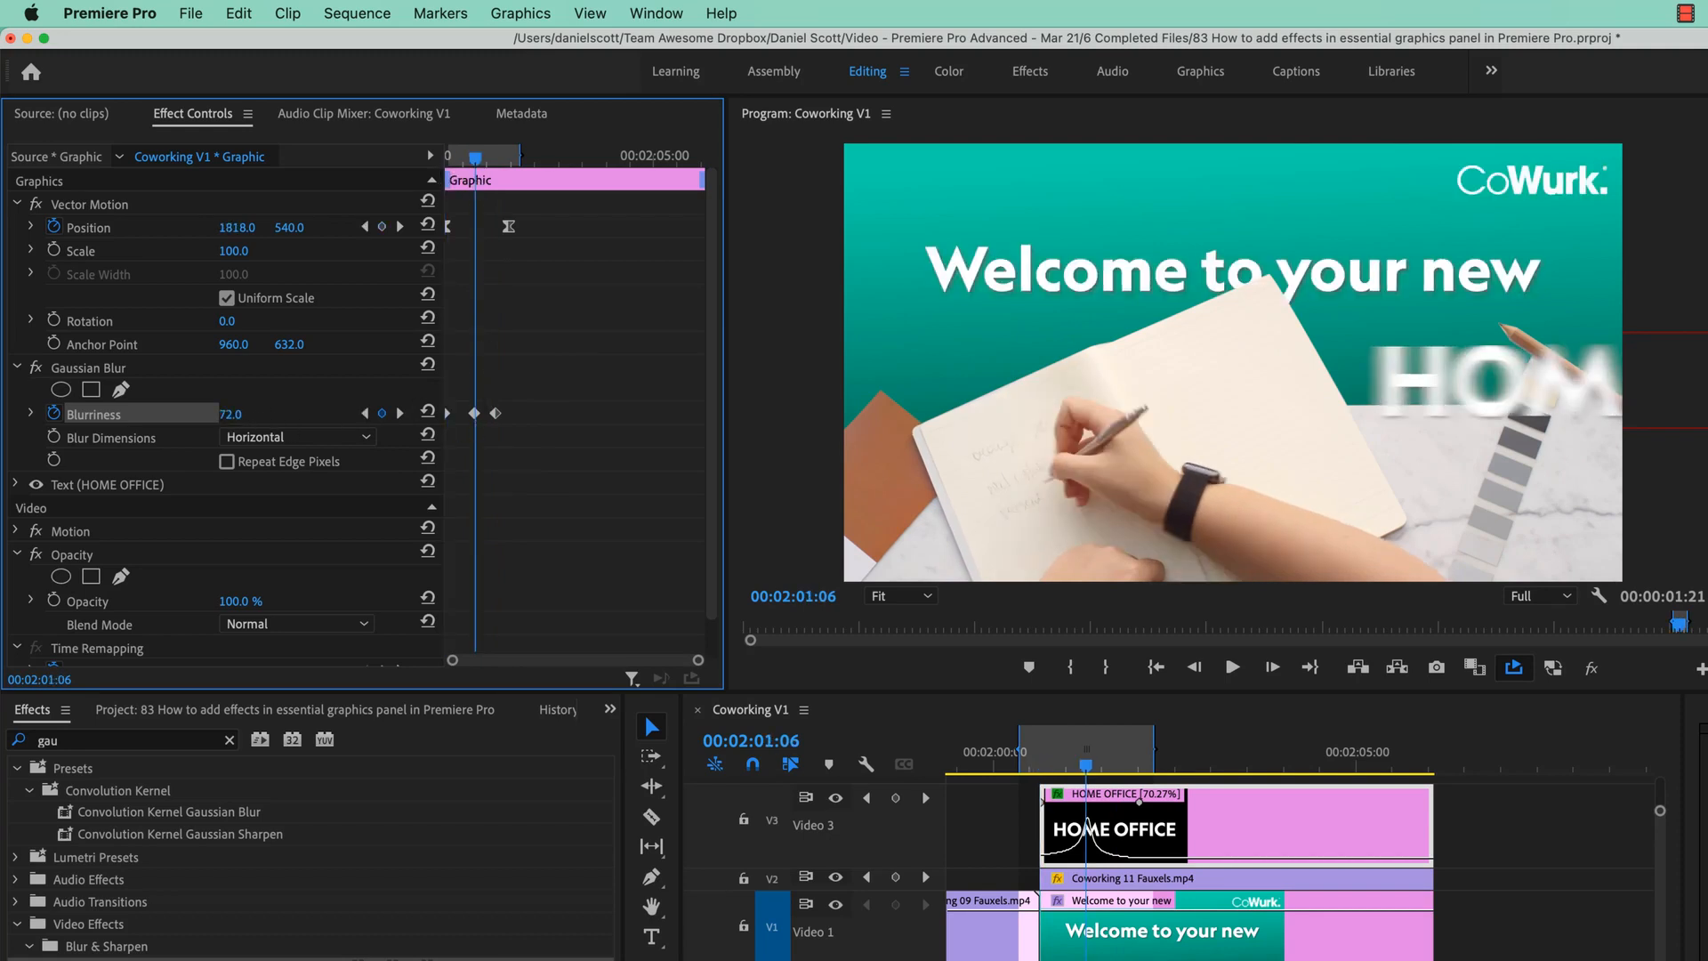
pyautogui.moveTo(229, 414); pyautogui.dragTo(409, 414)
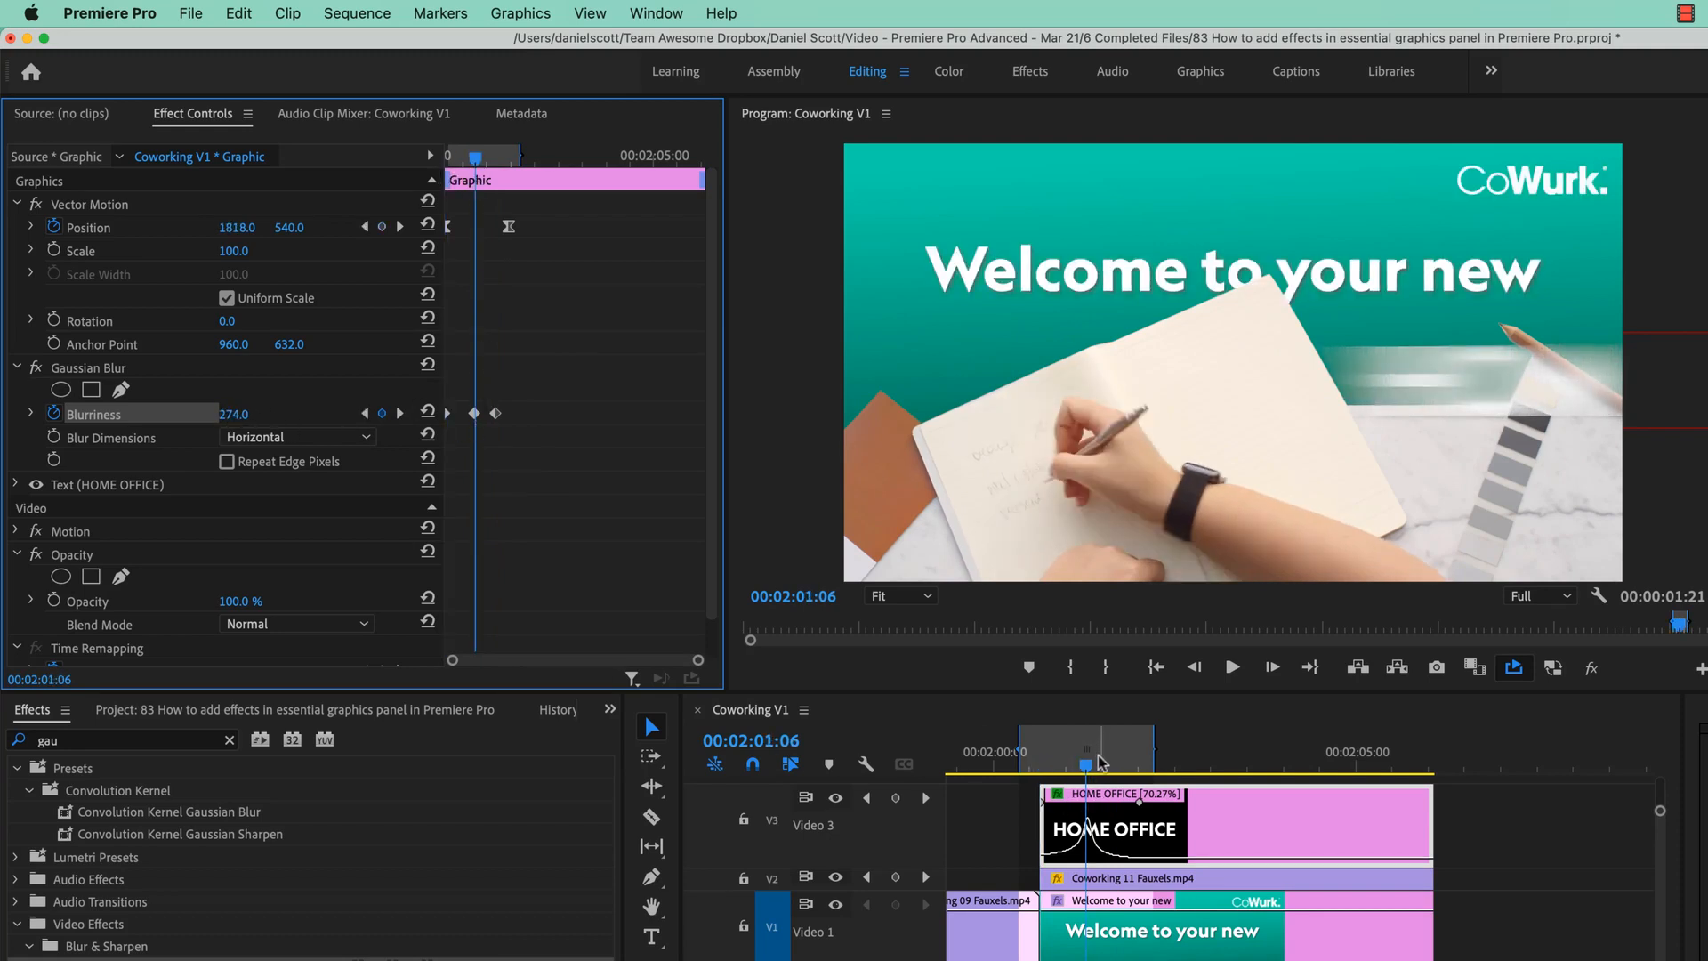
pyautogui.moveTo(1101, 762); pyautogui.dragTo(1024, 774)
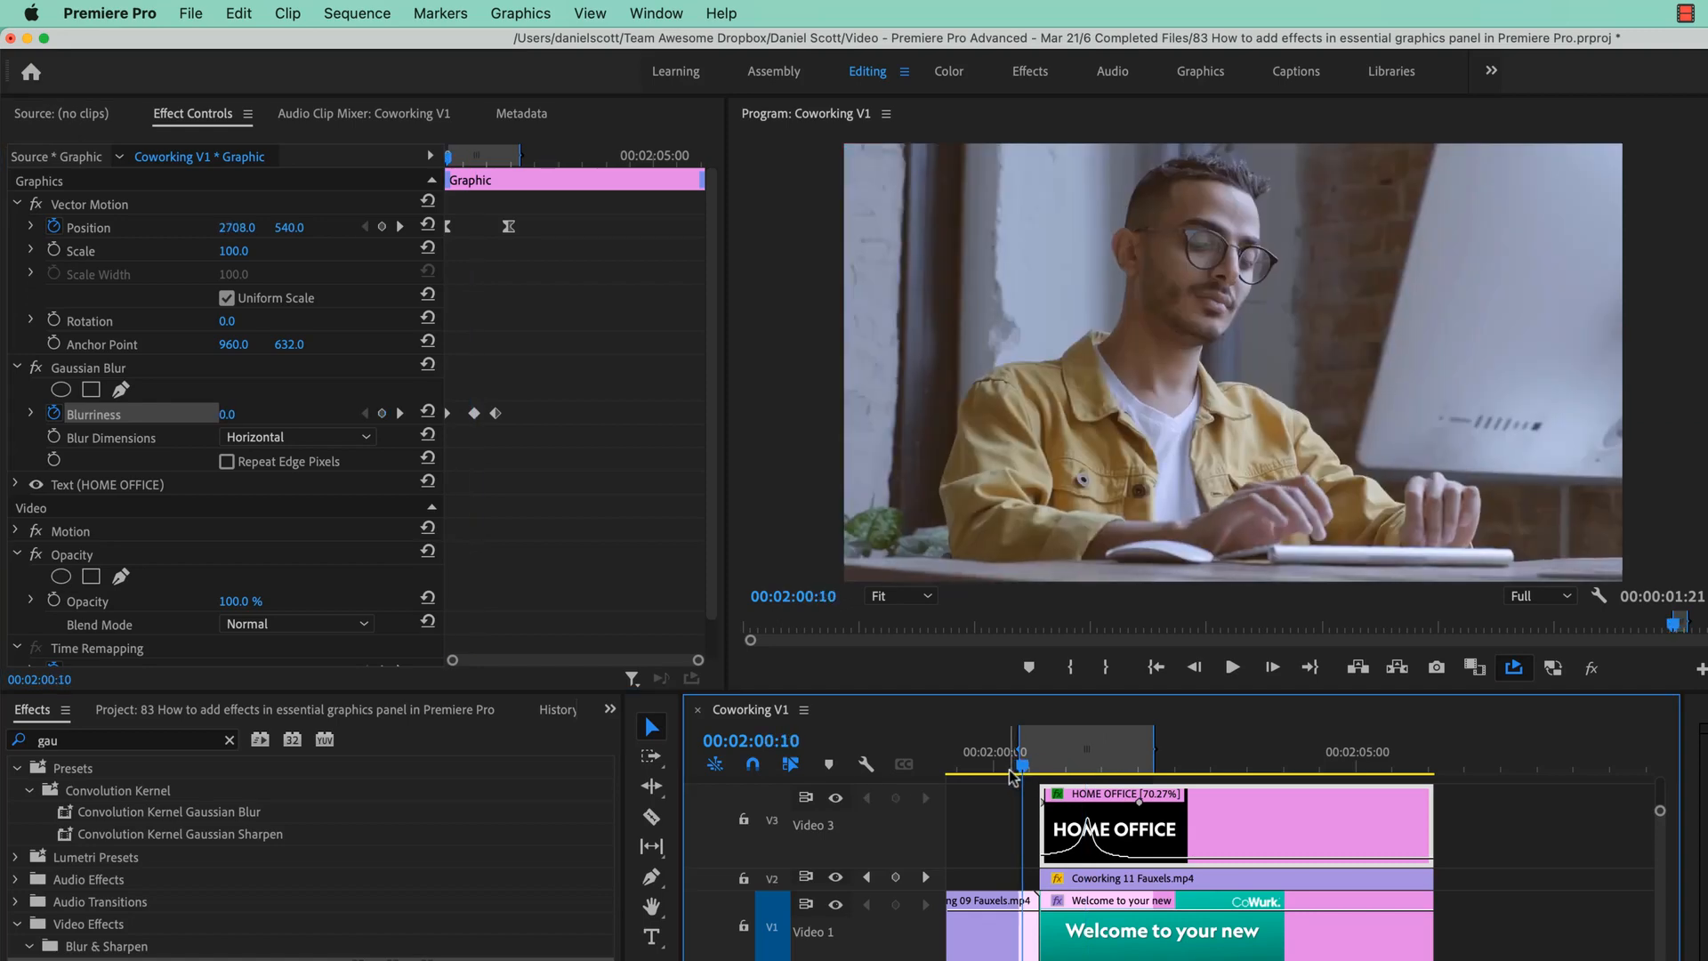
pyautogui.press('space')
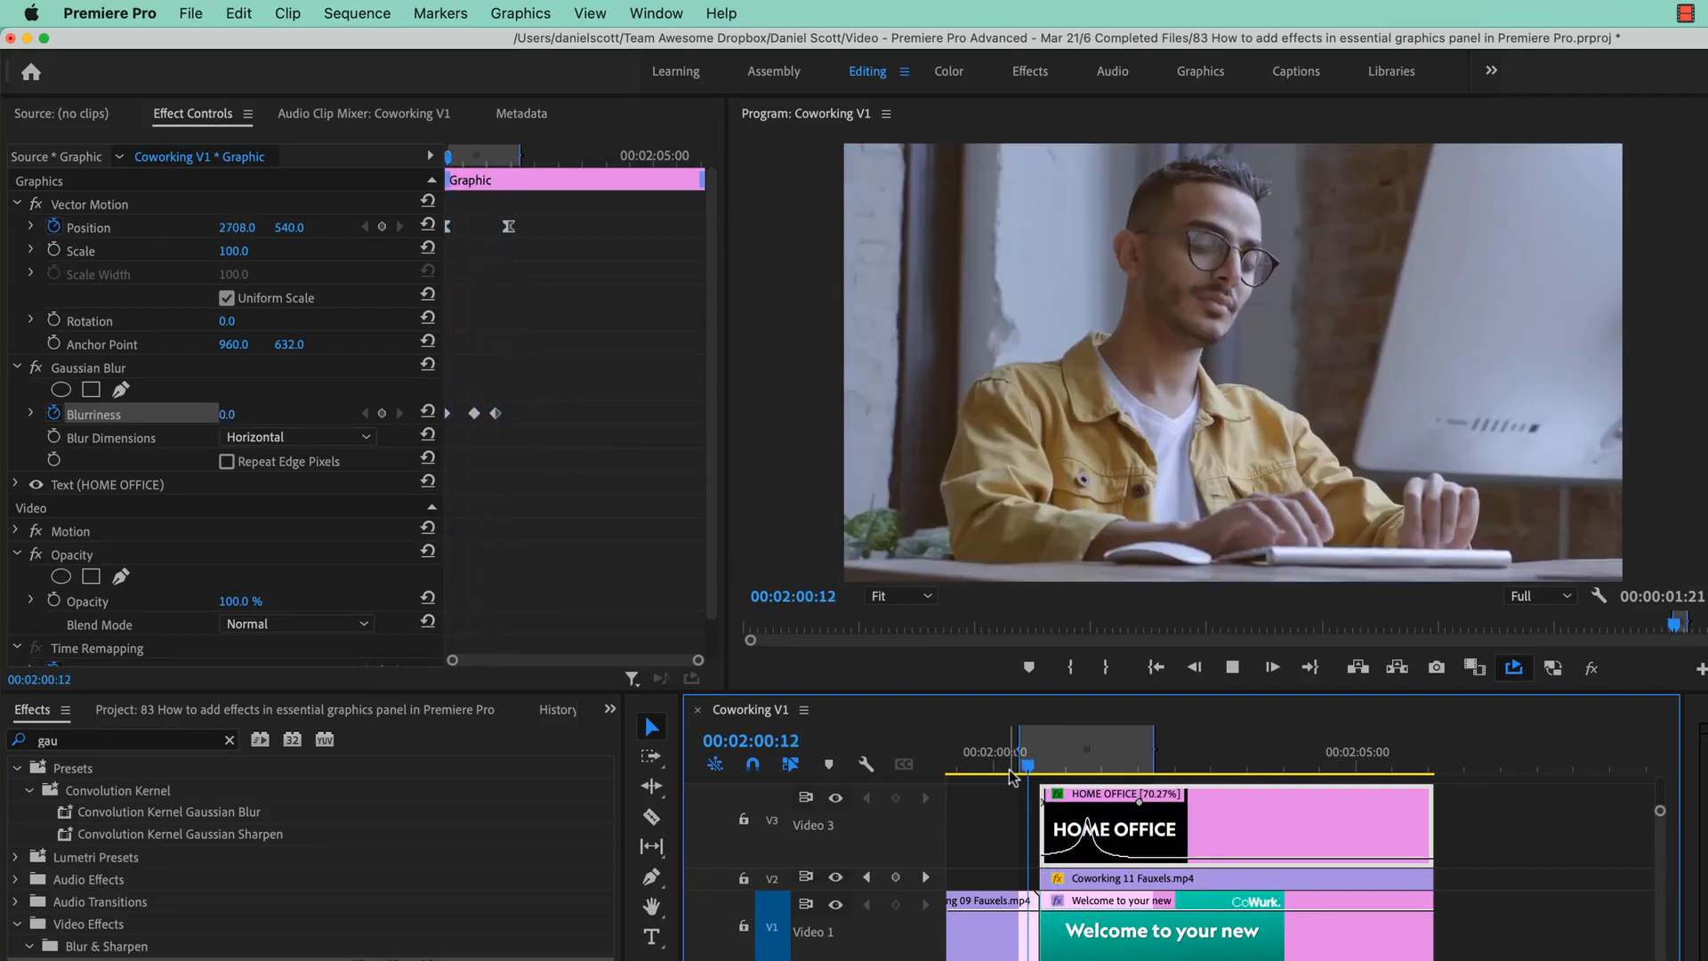
pyautogui.press('space')
# Set the middle Blurriness keyframe at 00:02:01:06 to 93 and play the HOME OFFICE slide-in.
pyautogui.click(462, 160)
pyautogui.moveTo(463, 169)
pyautogui.mouseDown()
pyautogui.moveTo(503, 178)
pyautogui.moveTo(478, 182)
pyautogui.mouseUp()
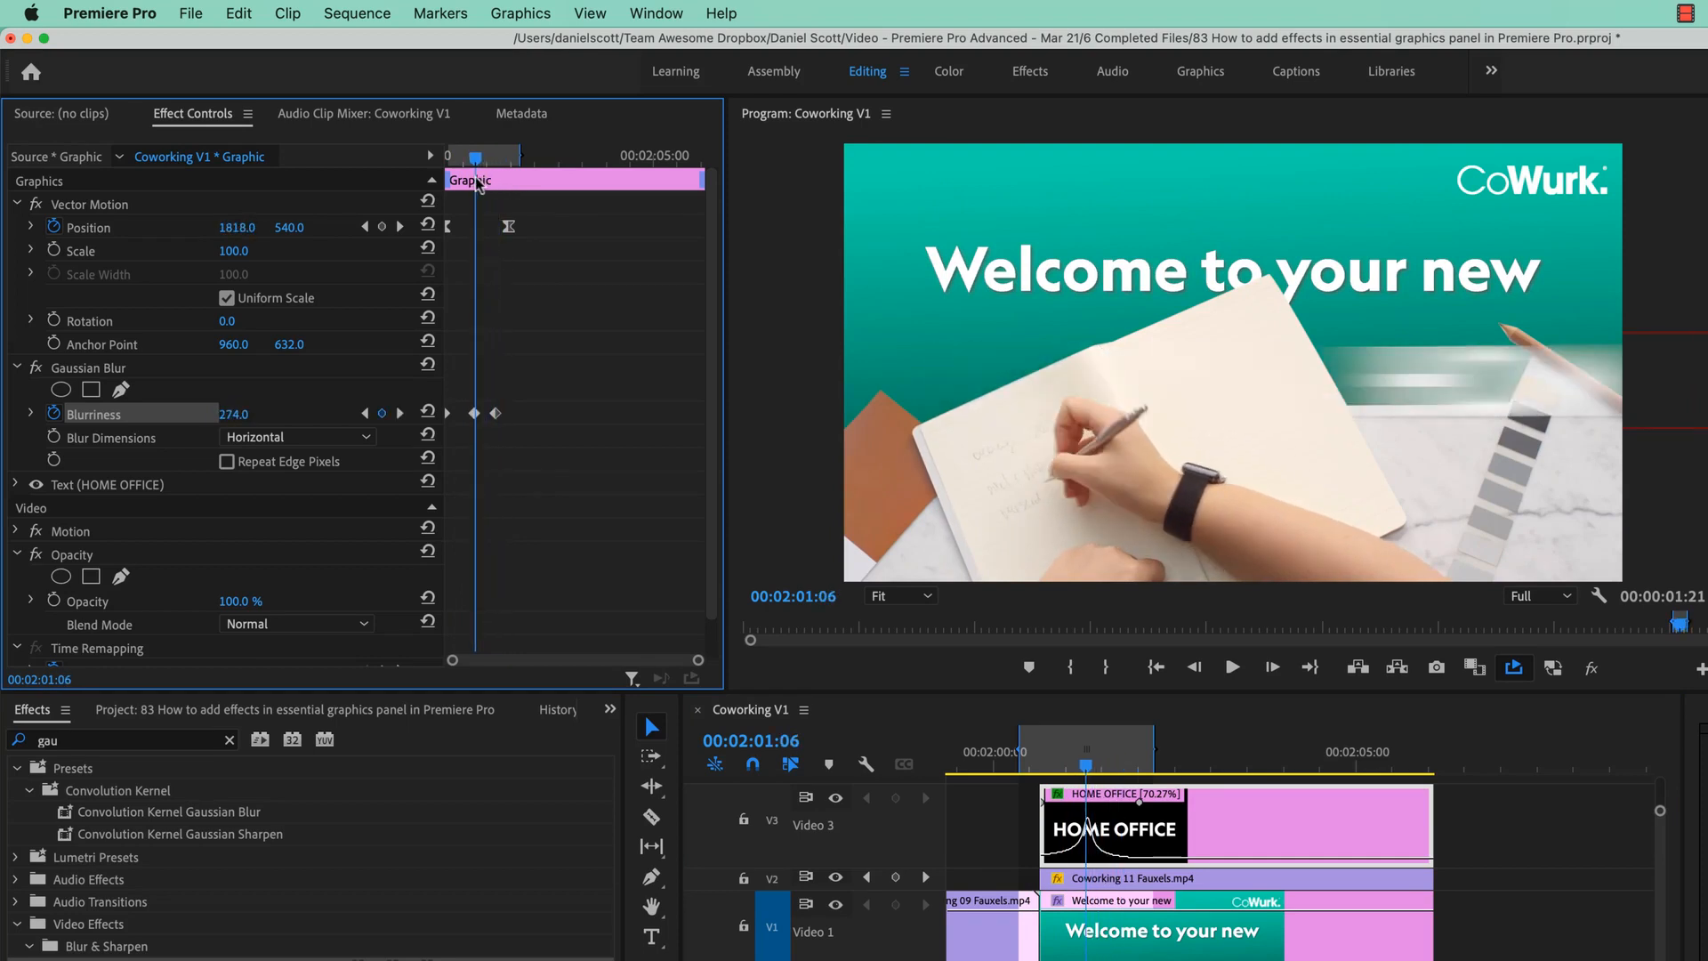
pyautogui.moveTo(233, 414); pyautogui.dragTo(182, 415)
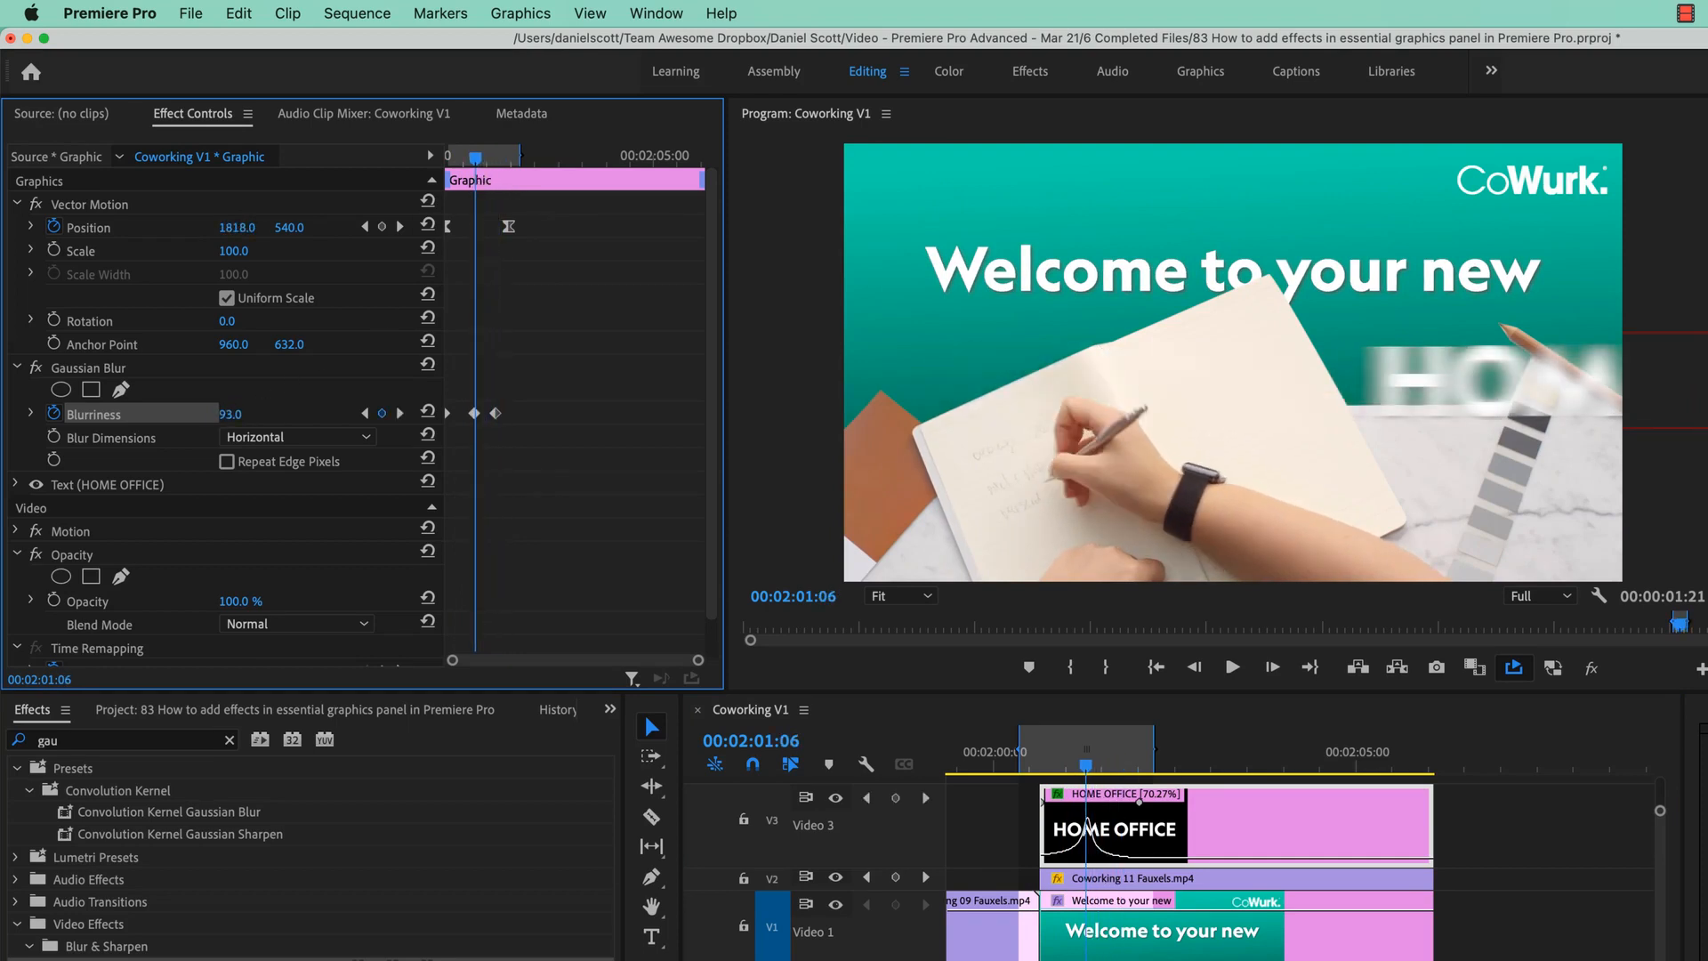
pyautogui.press('space')
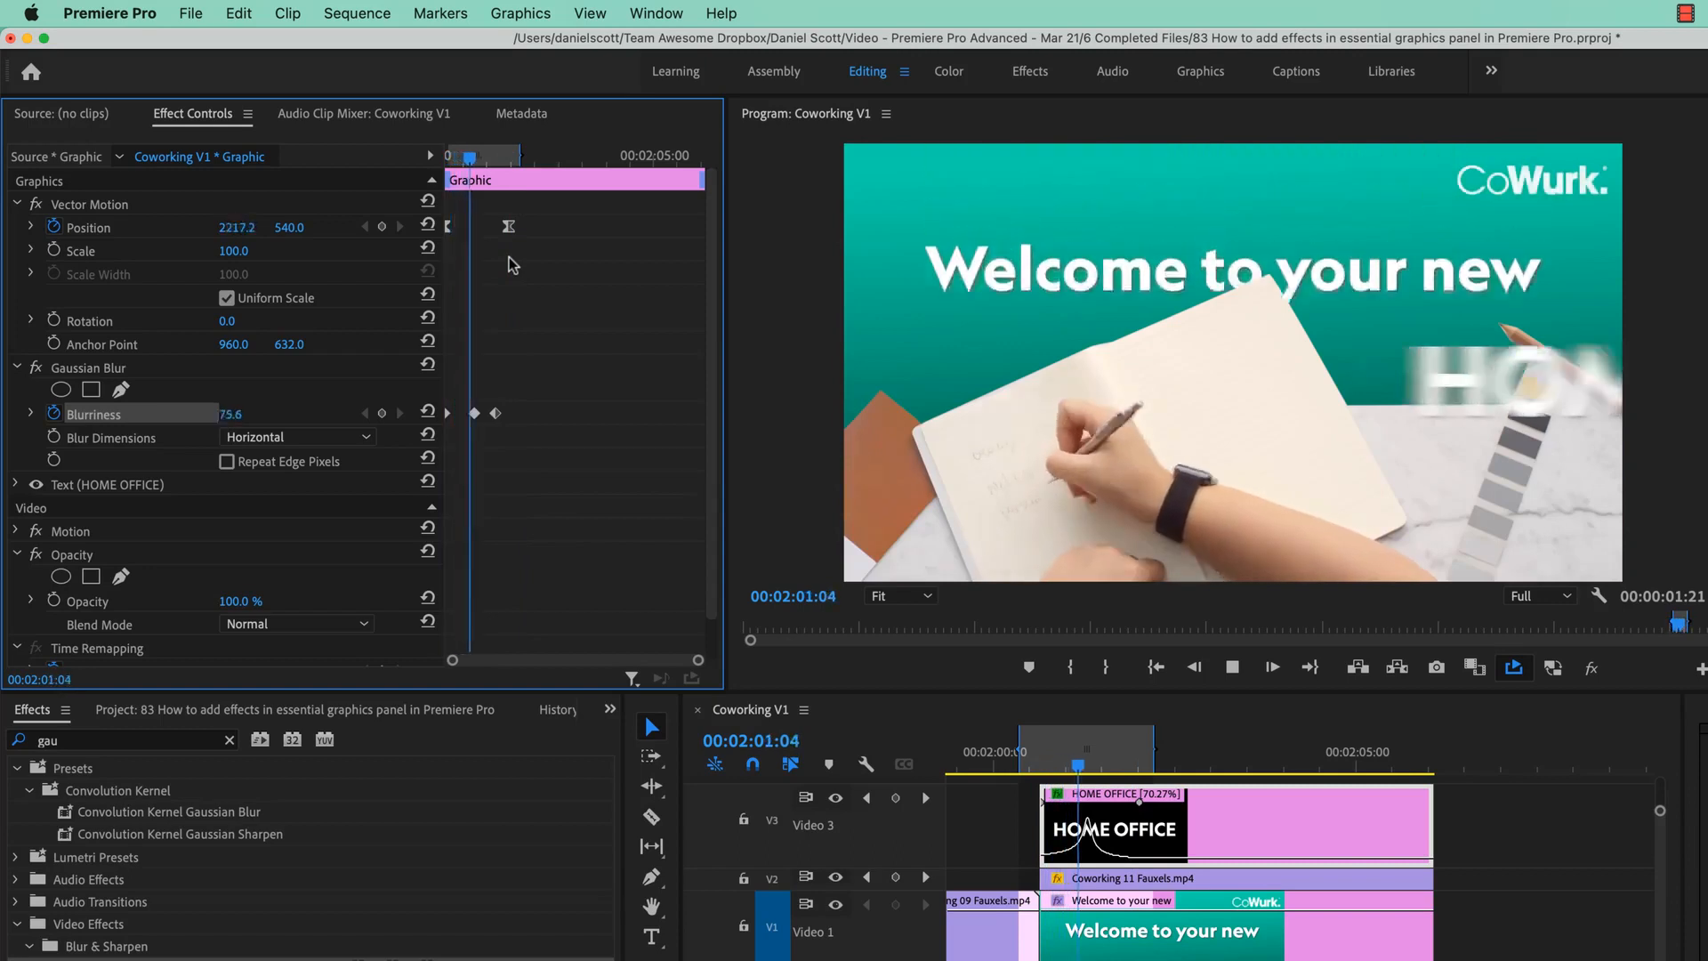
pyautogui.press('space')
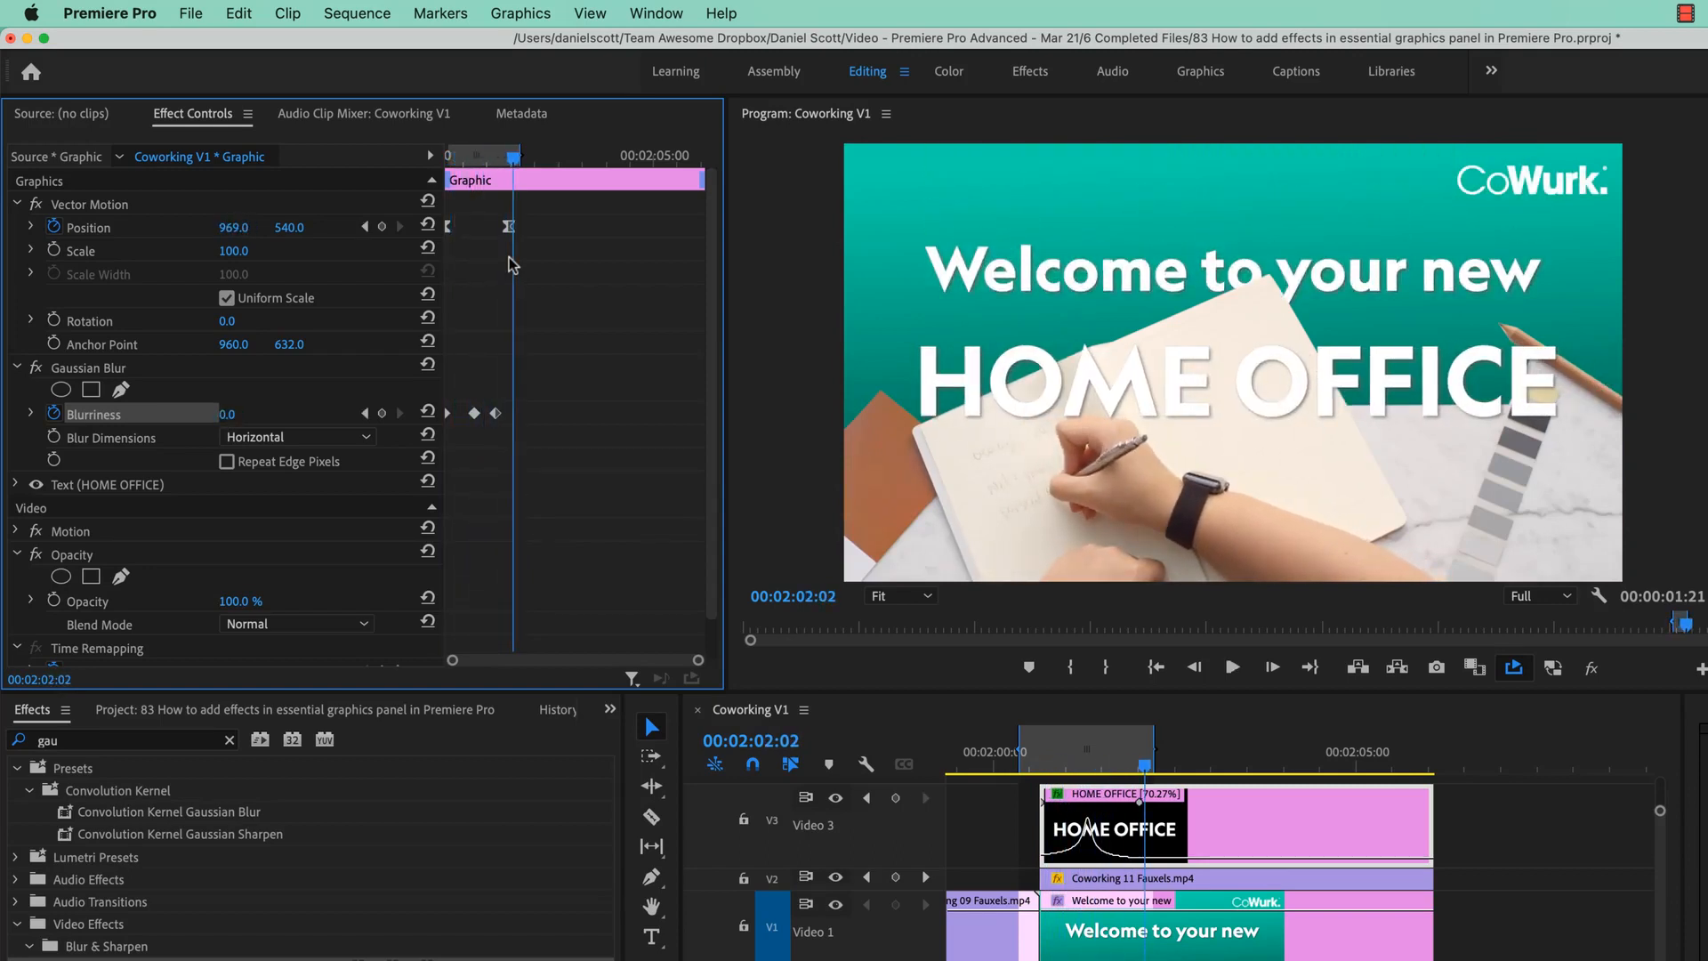